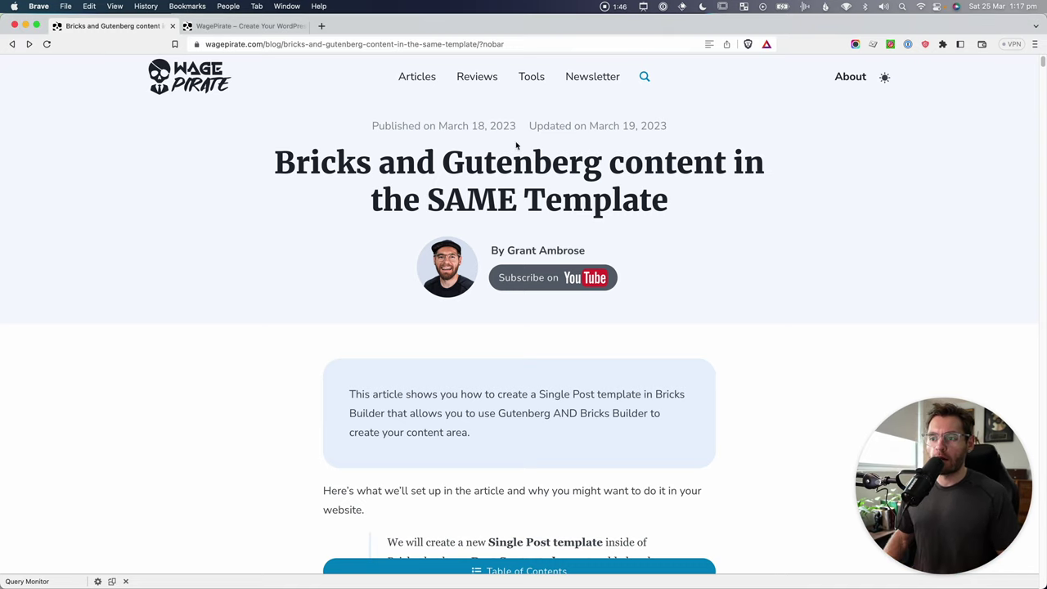
Close the Bricks and Gutenberg article and open the WordPress dashboard of the tutorial site.
{"action": "key", "text": "super+w"}
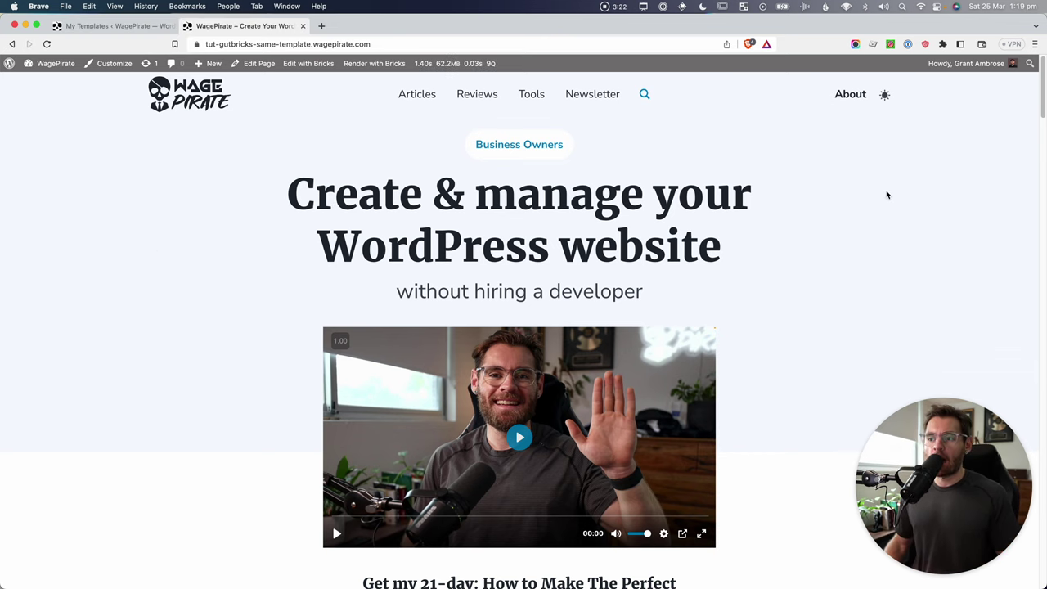
{"action": "left_click_drag", "start_coordinate": [1044, 102], "coordinate": [1039, 82]}
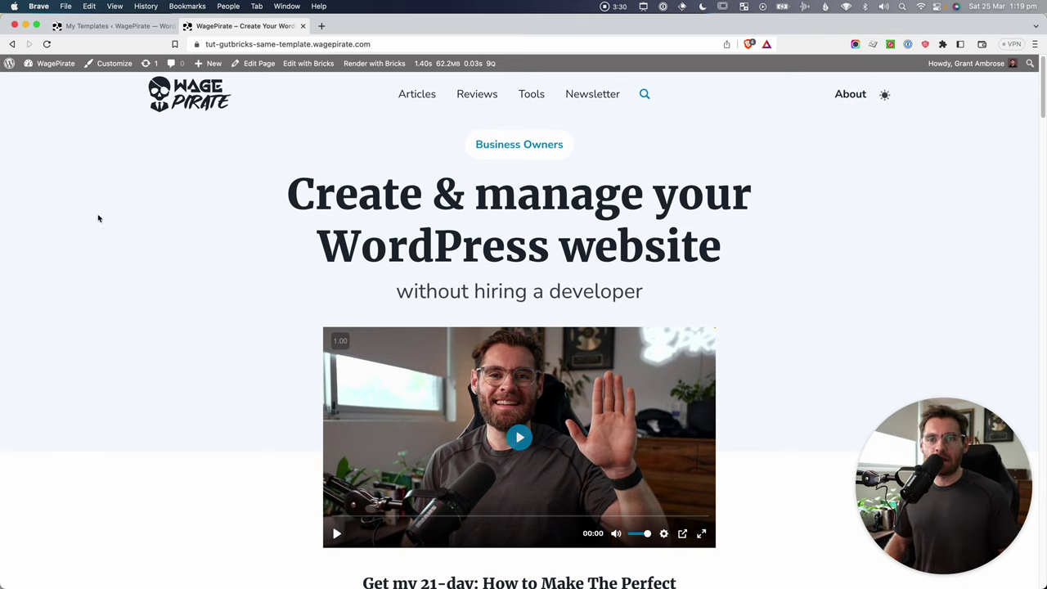
{"action": "mouse_move", "coordinate": [71, 65]}
{"action": "left_click", "coordinate": [54, 83]}
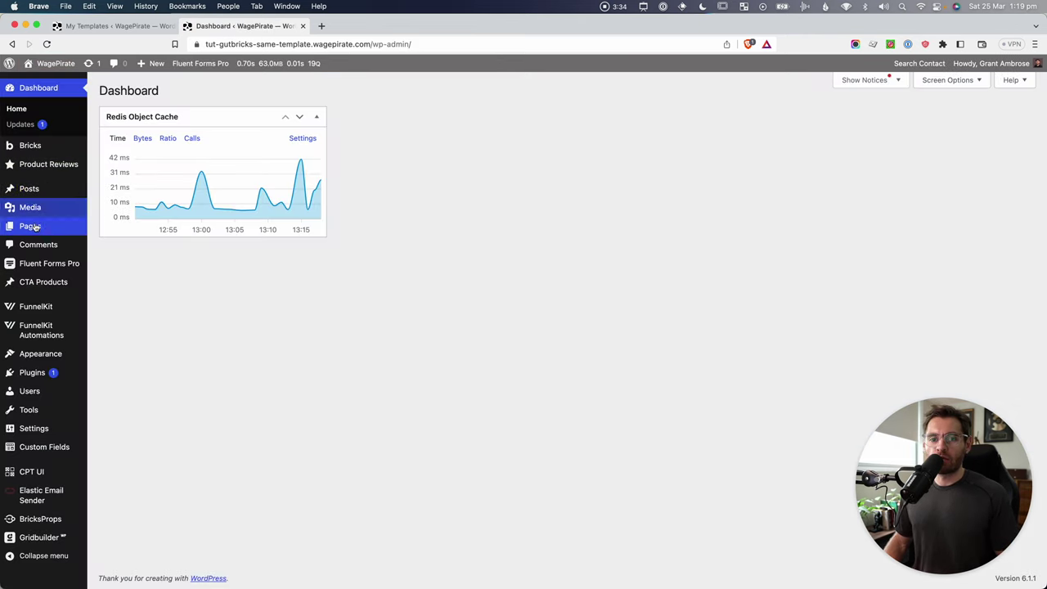
Find the Home front page in the pages list, open it in the Bricks builder, and look through its layout.
{"action": "mouse_move", "coordinate": [34, 228]}
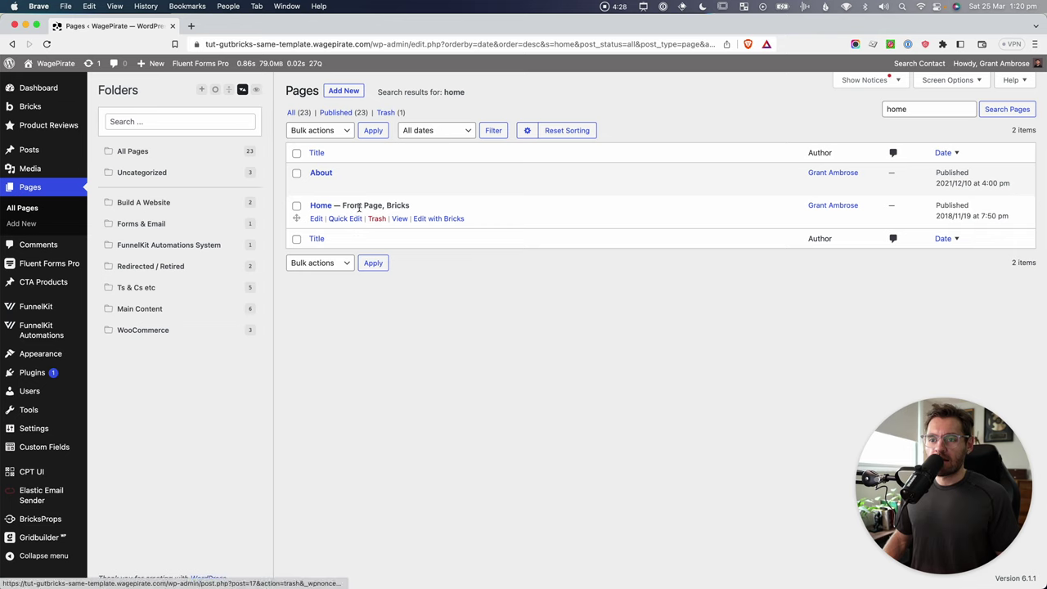
{"action": "left_click_drag", "start_coordinate": [352, 205], "coordinate": [383, 206]}
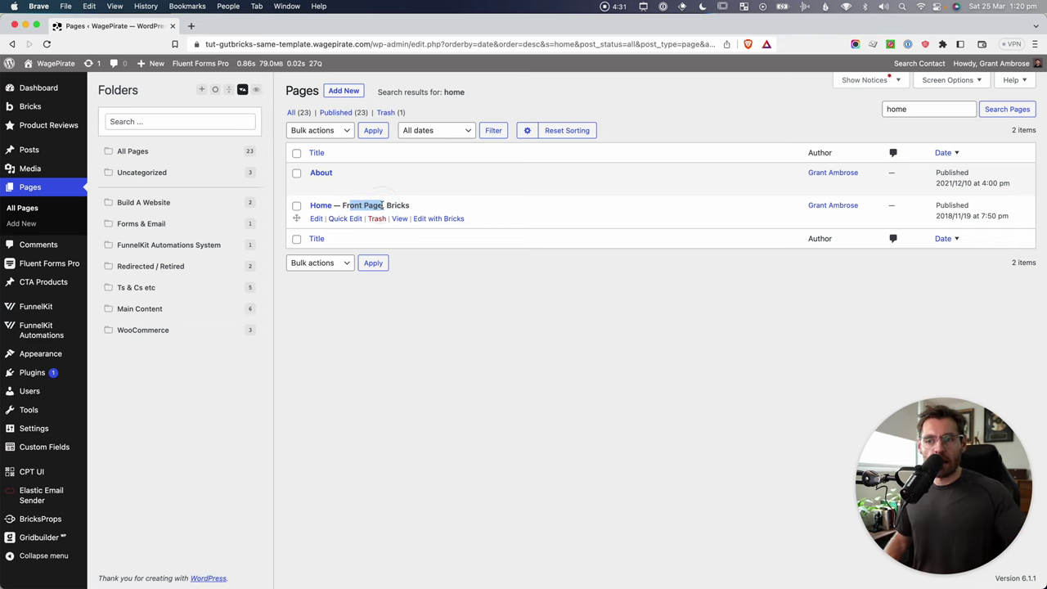
{"action": "left_click", "coordinate": [404, 301]}
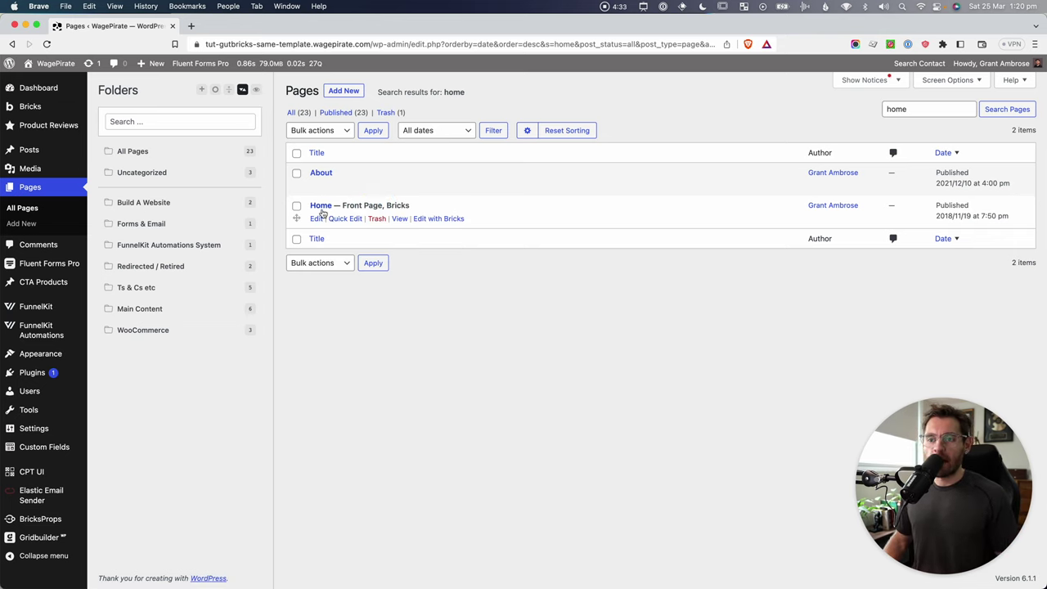
{"action": "left_click", "coordinate": [316, 219]}
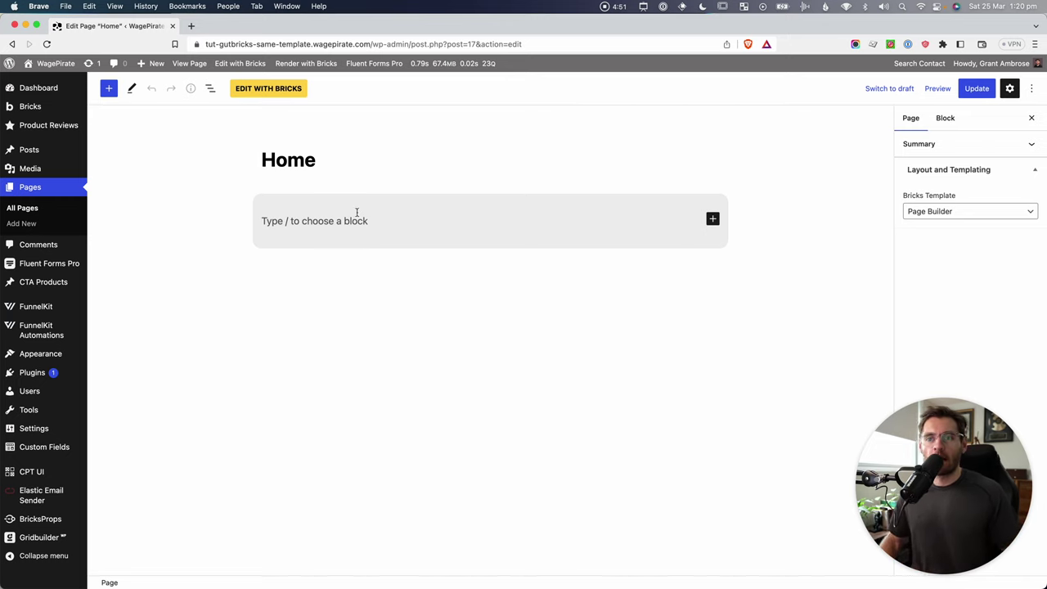
{"action": "left_click", "coordinate": [264, 92]}
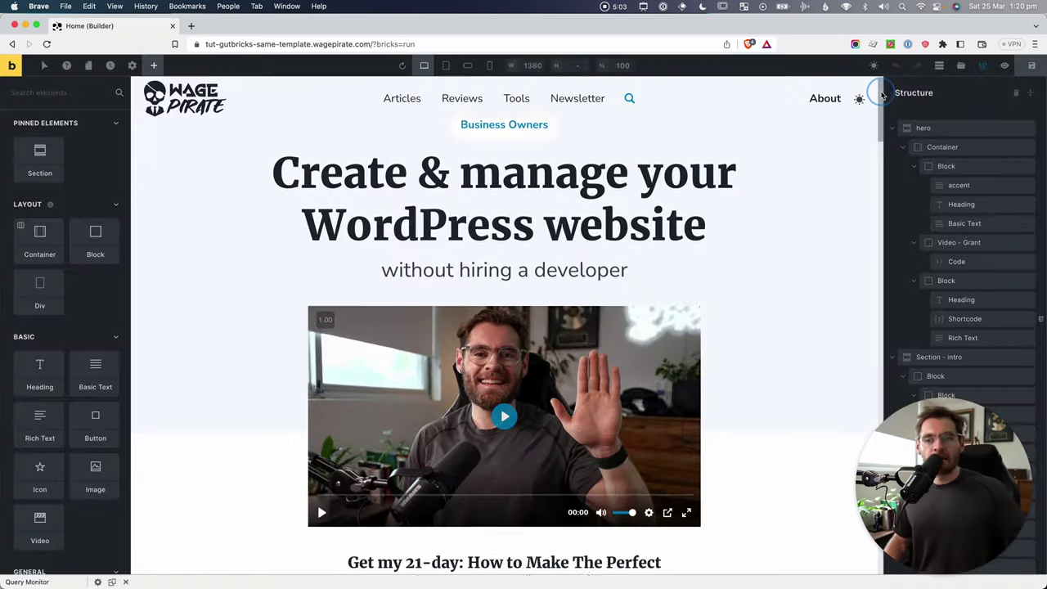
{"action": "left_click_drag", "start_coordinate": [883, 96], "coordinate": [918, 521]}
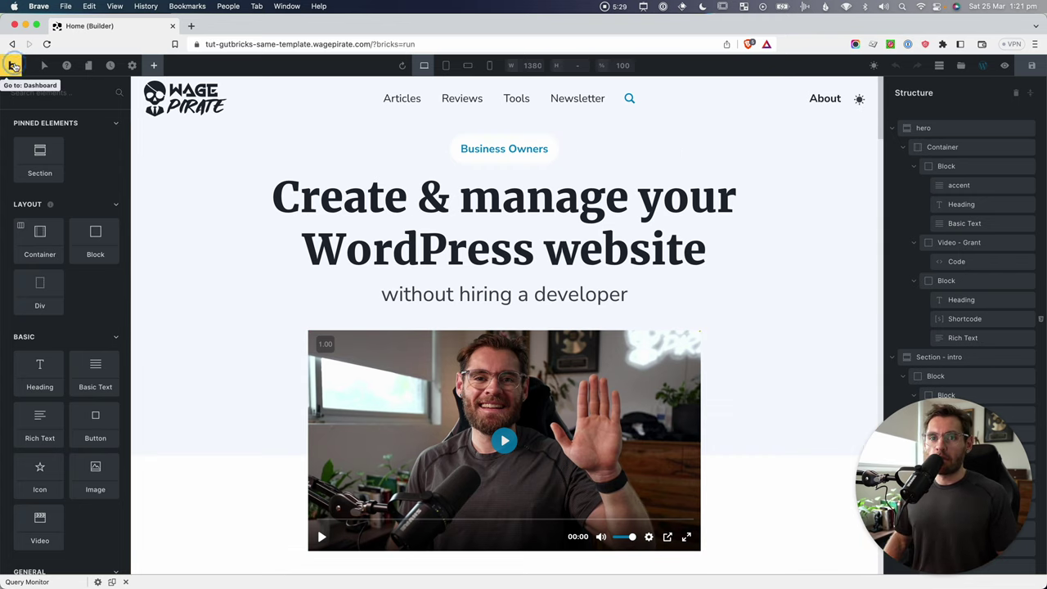
Open the live site in a new tab and view the blog article "Redirect WordPress Dashboard to a custom URL for Admins".
{"action": "left_click", "coordinate": [11, 65]}
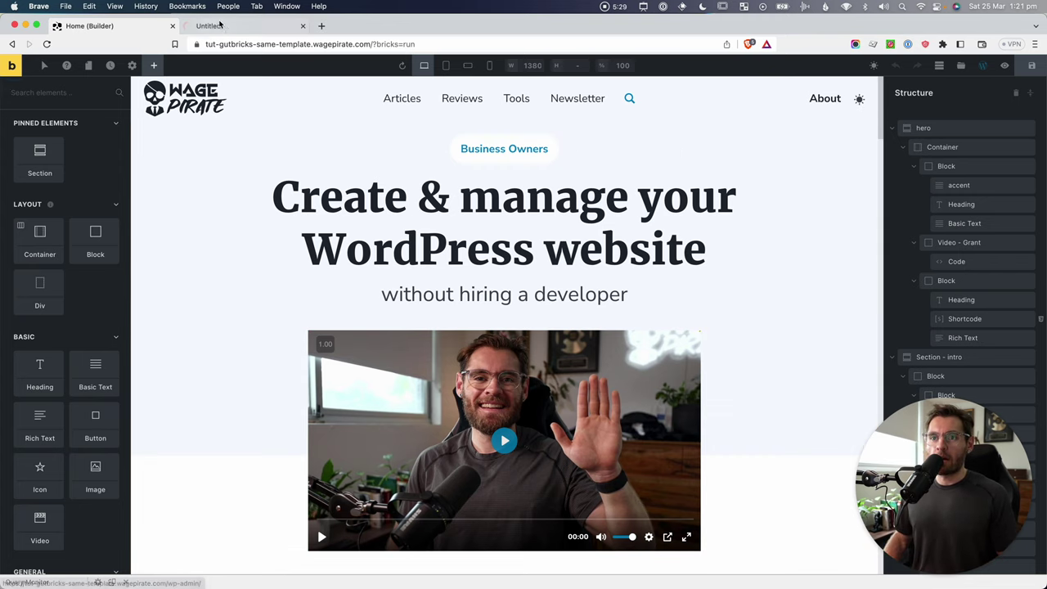
{"action": "left_click", "coordinate": [230, 26]}
{"action": "left_click", "coordinate": [45, 80], "text": "super"}
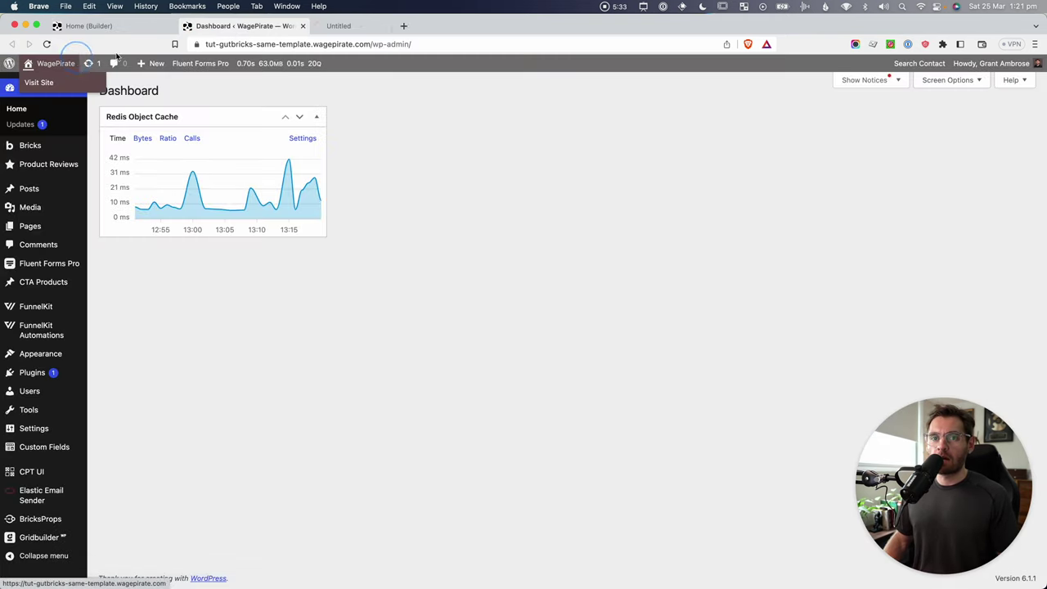
{"action": "left_click", "coordinate": [370, 25]}
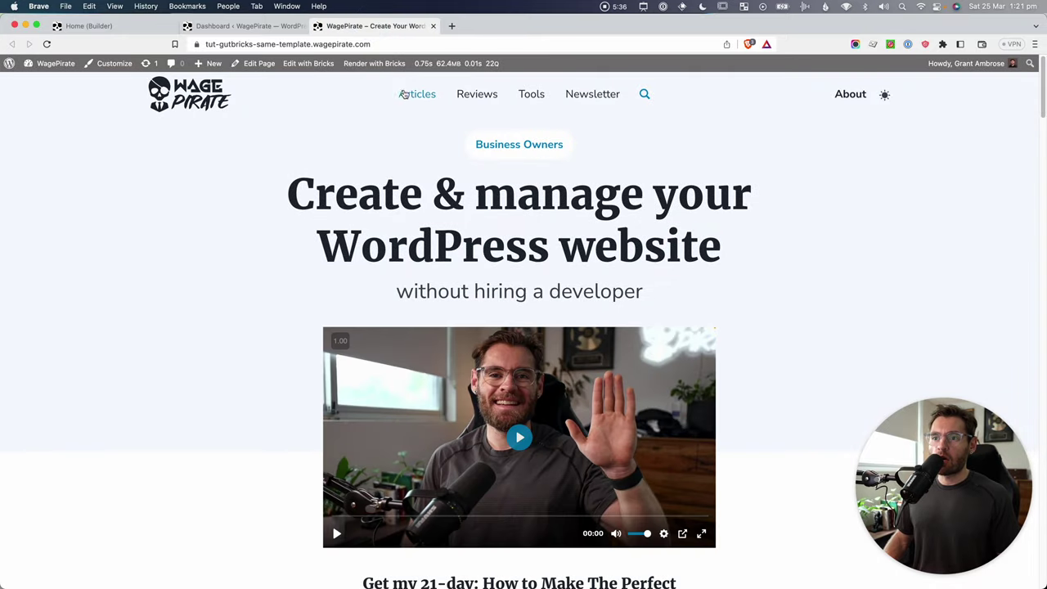
{"action": "left_click", "coordinate": [413, 95]}
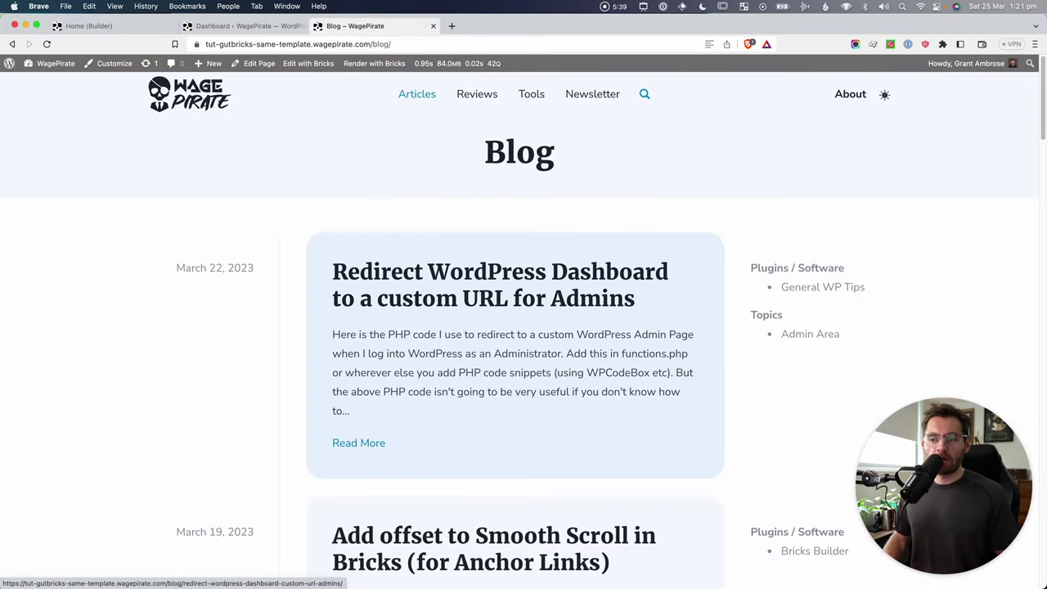
{"action": "left_click", "coordinate": [517, 297]}
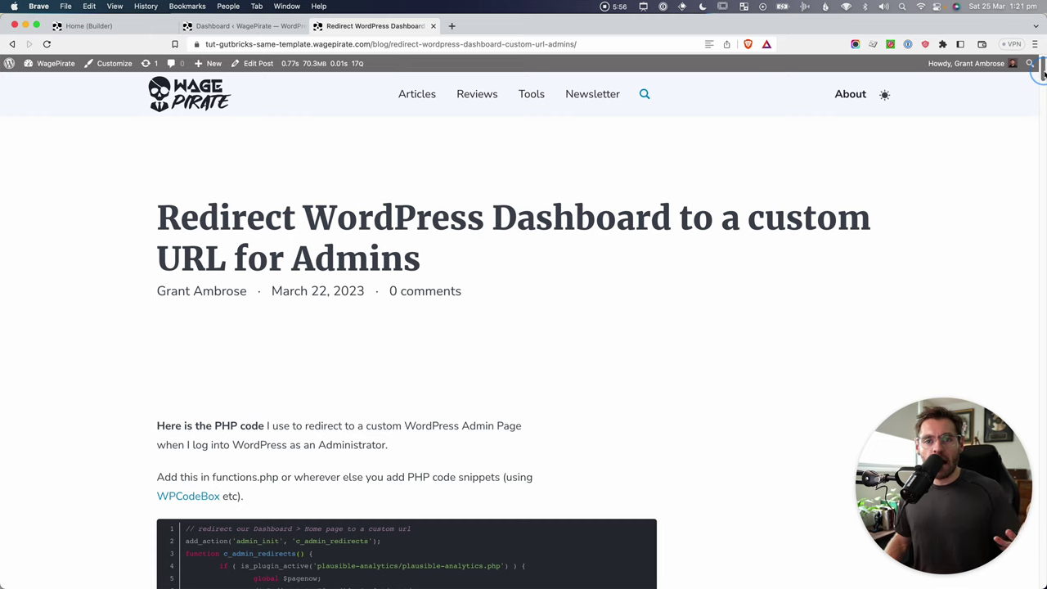
{"action": "left_click_drag", "start_coordinate": [1043, 73], "coordinate": [1044, 53]}
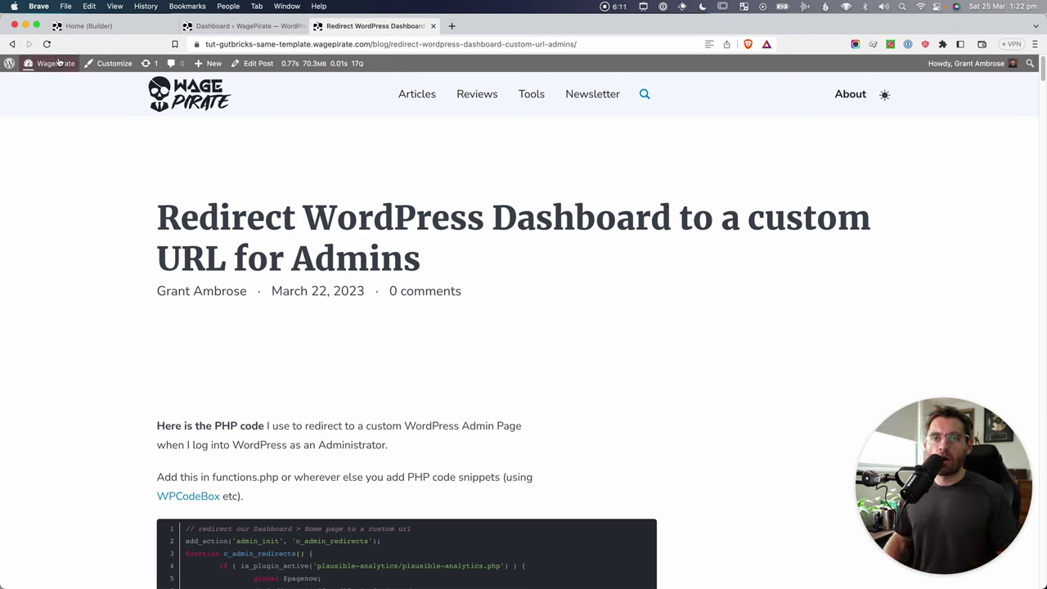
Open a fresh dashboard tab in place of the old one and show the Bricks templates list.
{"action": "left_click", "coordinate": [42, 83], "text": "super"}
{"action": "left_click", "coordinate": [301, 25]}
{"action": "left_click", "coordinate": [372, 26]}
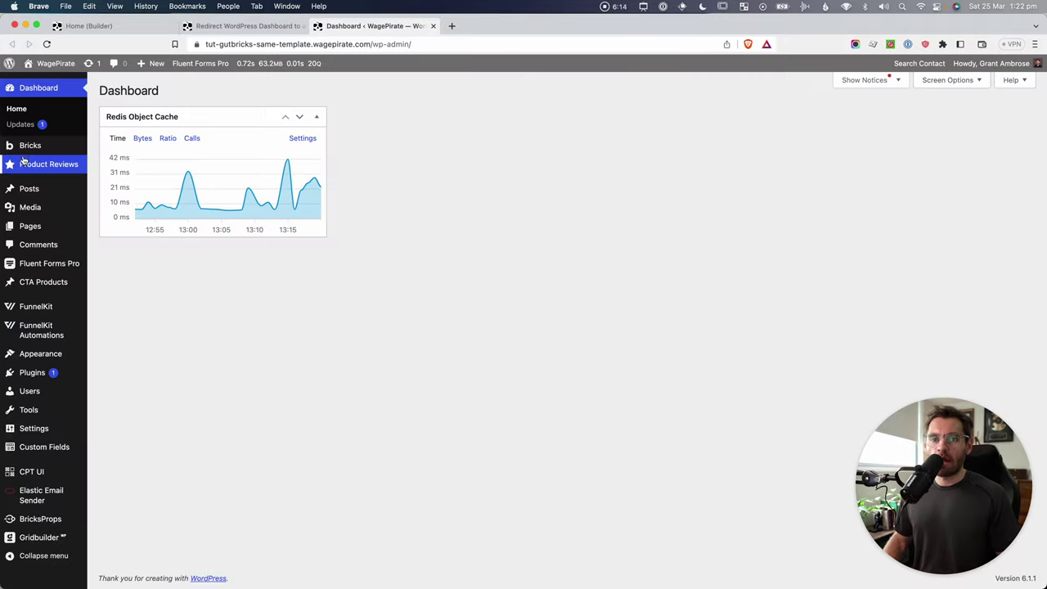
{"action": "mouse_move", "coordinate": [31, 145]}
{"action": "left_click", "coordinate": [133, 165]}
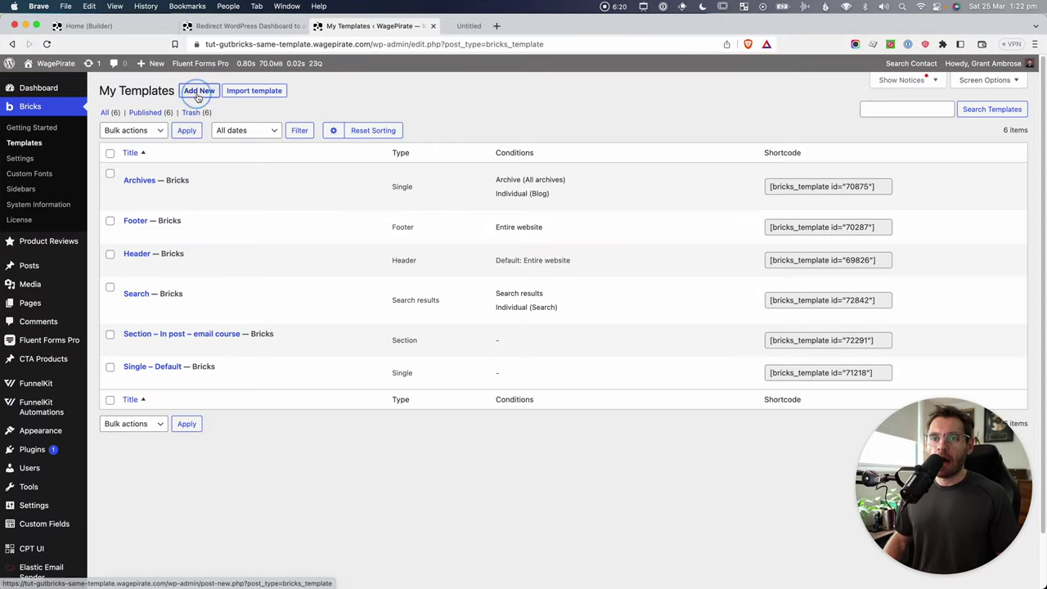
Draft a new template titled "single - template" with the template type Single, and discard it without publishing.
{"action": "left_click", "coordinate": [199, 89], "text": "super"}
{"action": "left_click", "coordinate": [499, 25]}
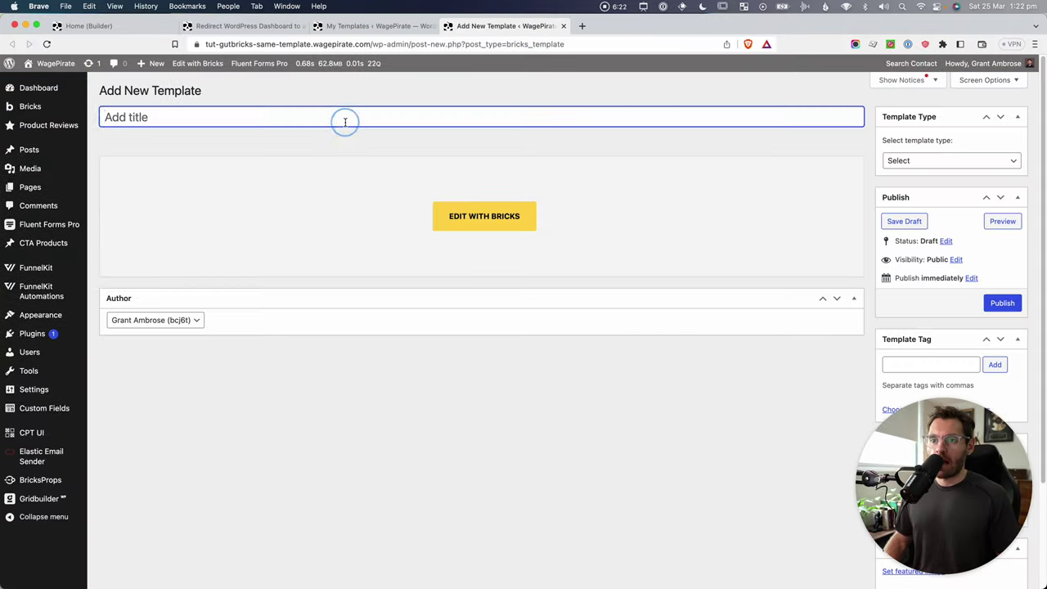
{"action": "left_click", "coordinate": [345, 121]}
{"action": "type", "text": "S"}
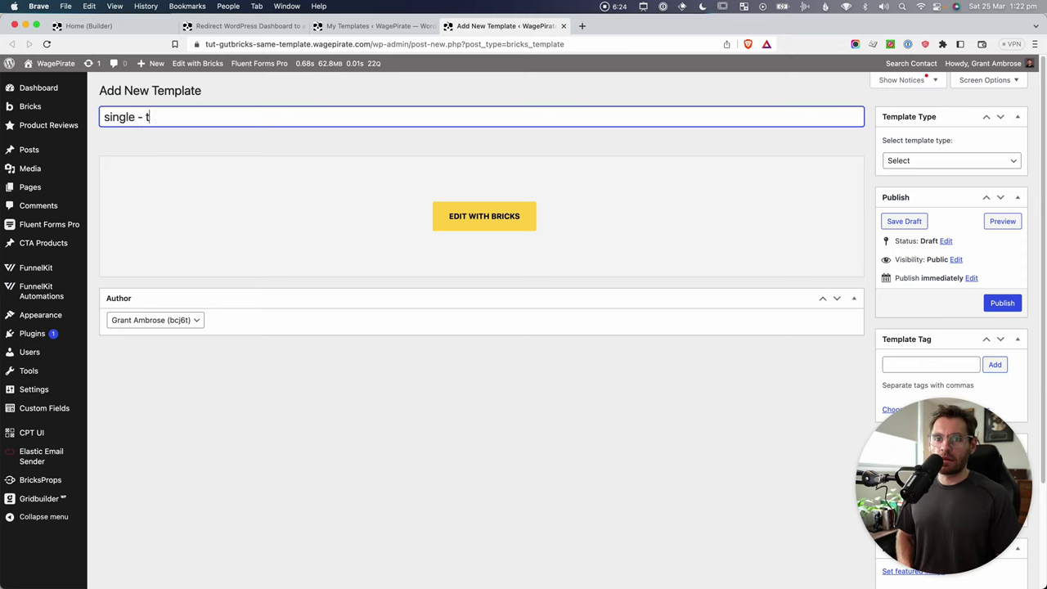
{"action": "type", "text": "ingle - template"}
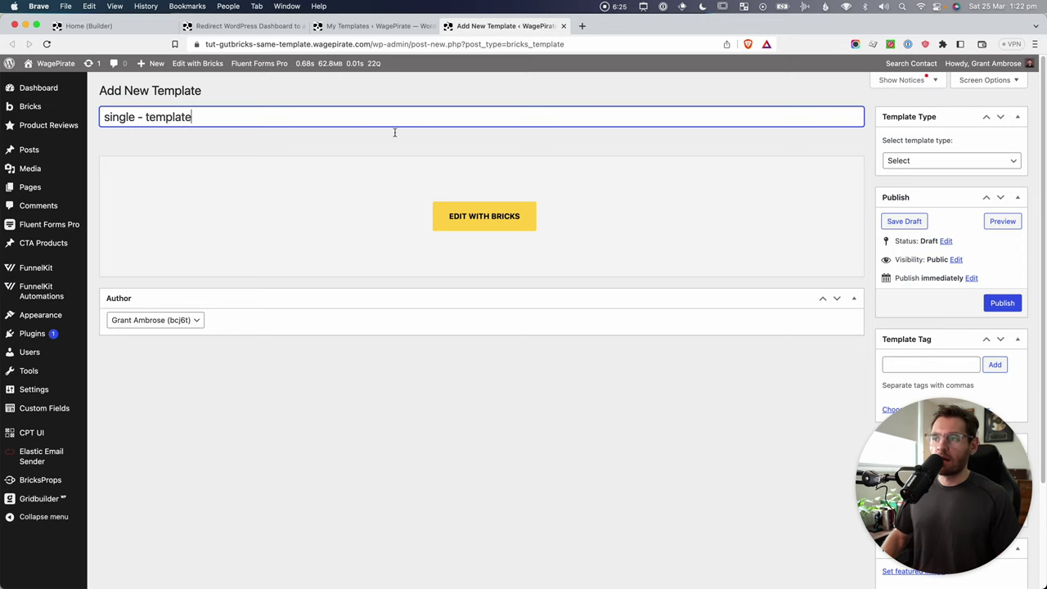
{"action": "left_click", "coordinate": [925, 166]}
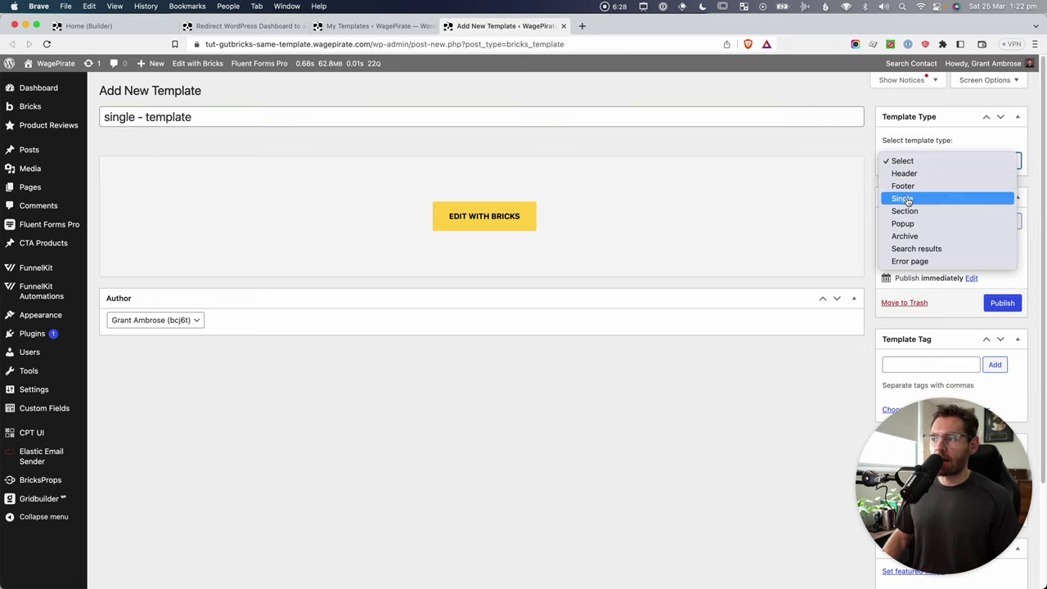
{"action": "left_click", "coordinate": [905, 200]}
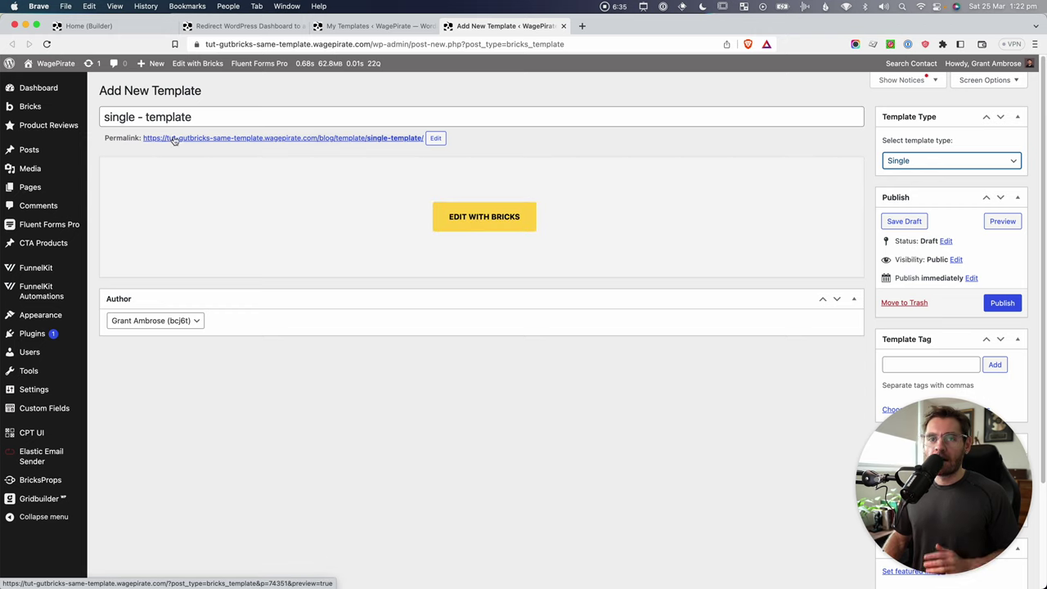
{"action": "left_click", "coordinate": [176, 96]}
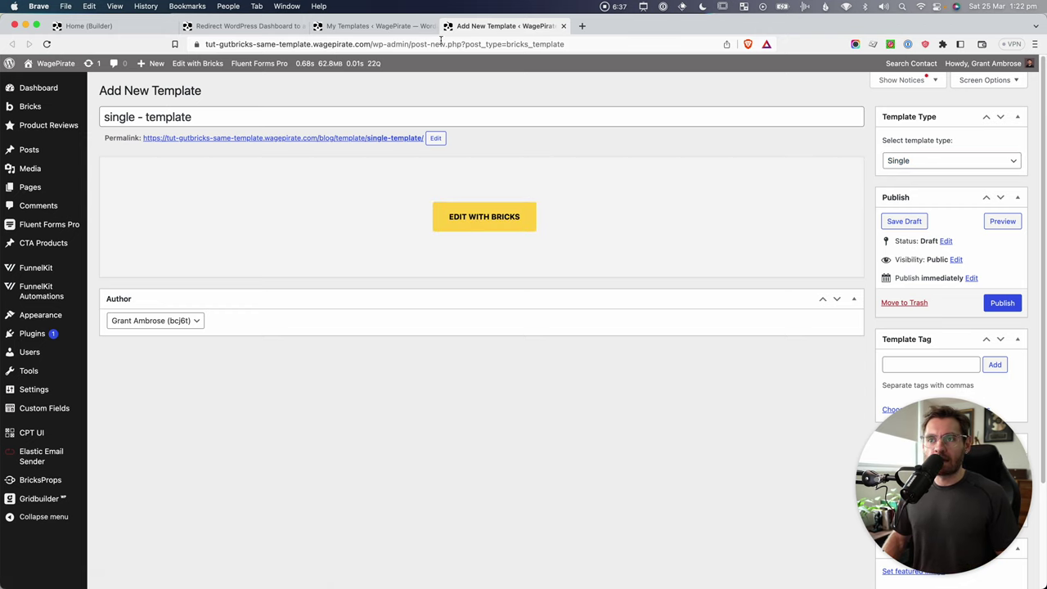
{"action": "key", "text": "super+w"}
{"action": "left_click", "coordinate": [555, 232]}
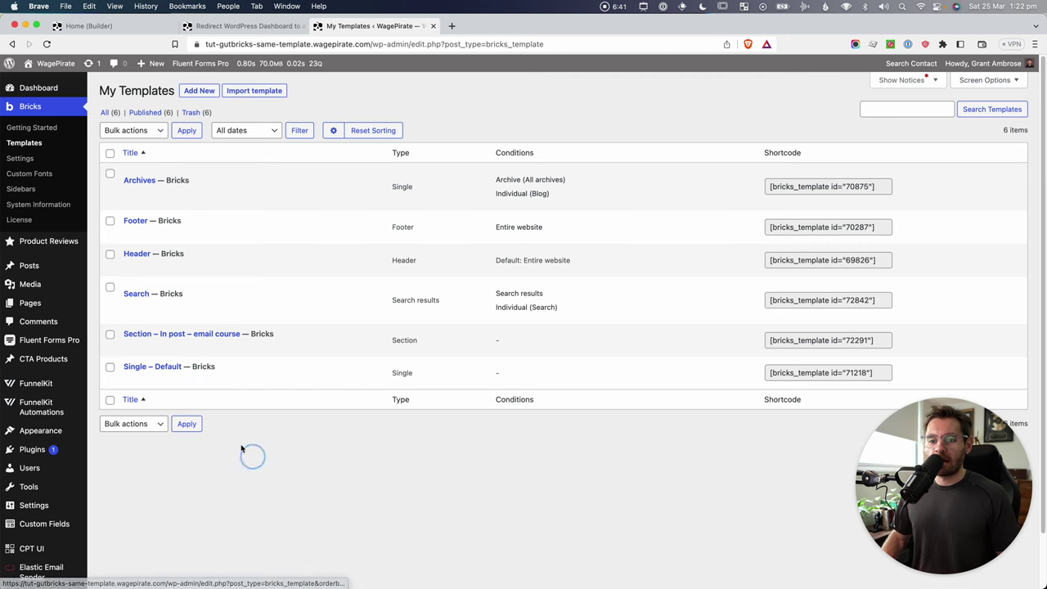
Open the "Single – Default" template for editing and load it in the Bricks builder.
{"action": "left_click", "coordinate": [128, 380]}
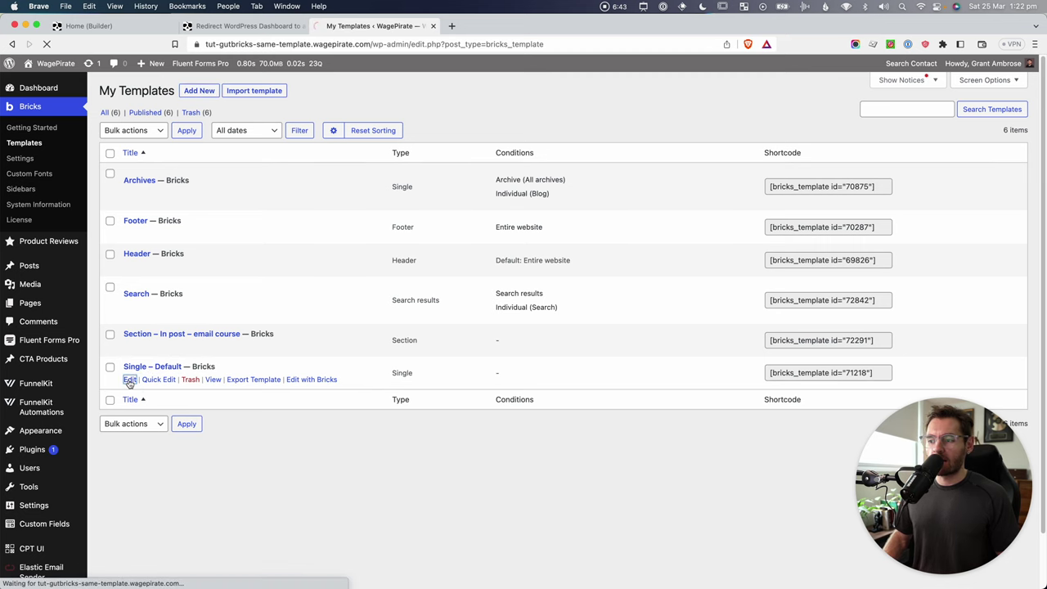
{"action": "left_click_drag", "start_coordinate": [111, 116], "coordinate": [179, 116]}
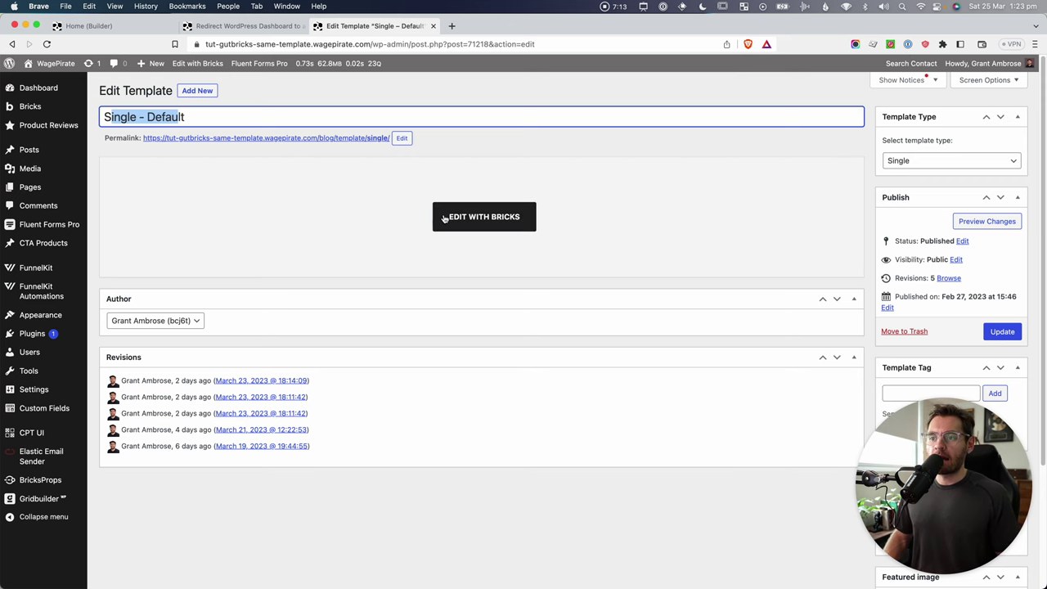
{"action": "left_click", "coordinate": [486, 218]}
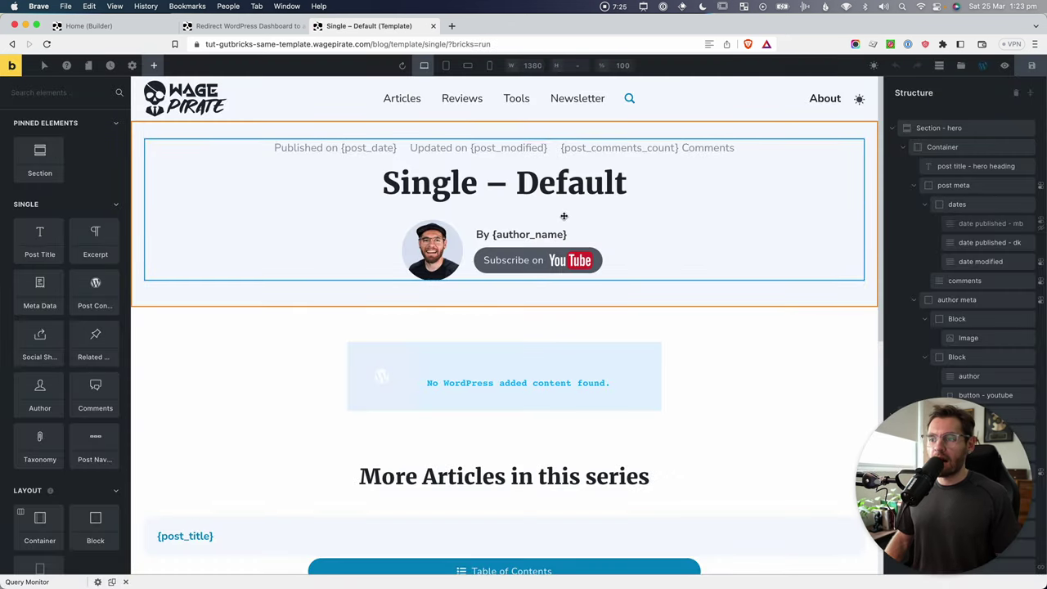
Collapse the post meta, author meta, related-posts and comments groups in the template's structure tree.
{"action": "left_click", "coordinate": [913, 190]}
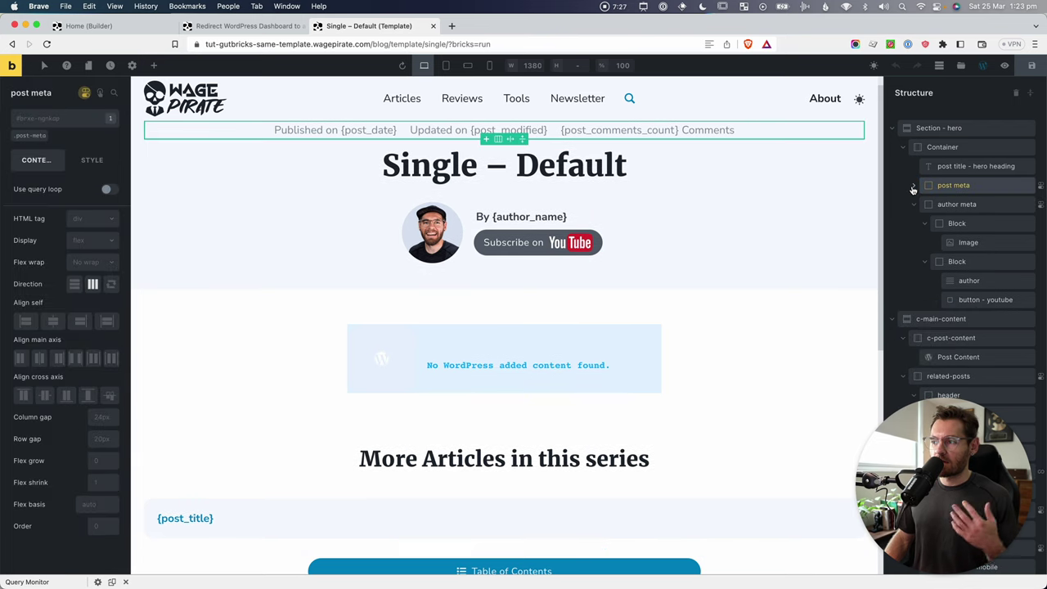
{"action": "left_click", "coordinate": [914, 204]}
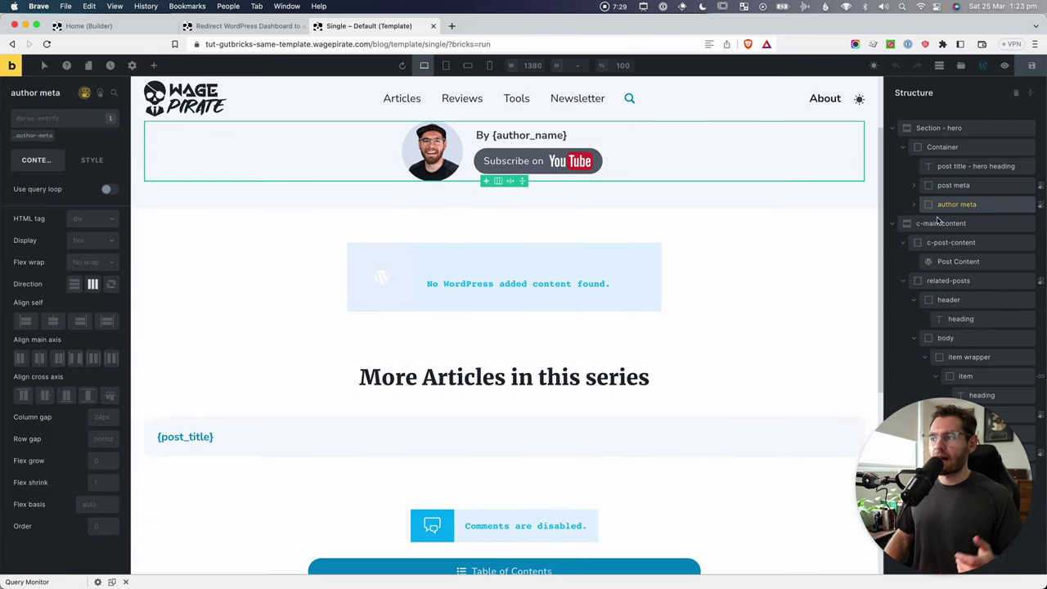
{"action": "left_click", "coordinate": [906, 282]}
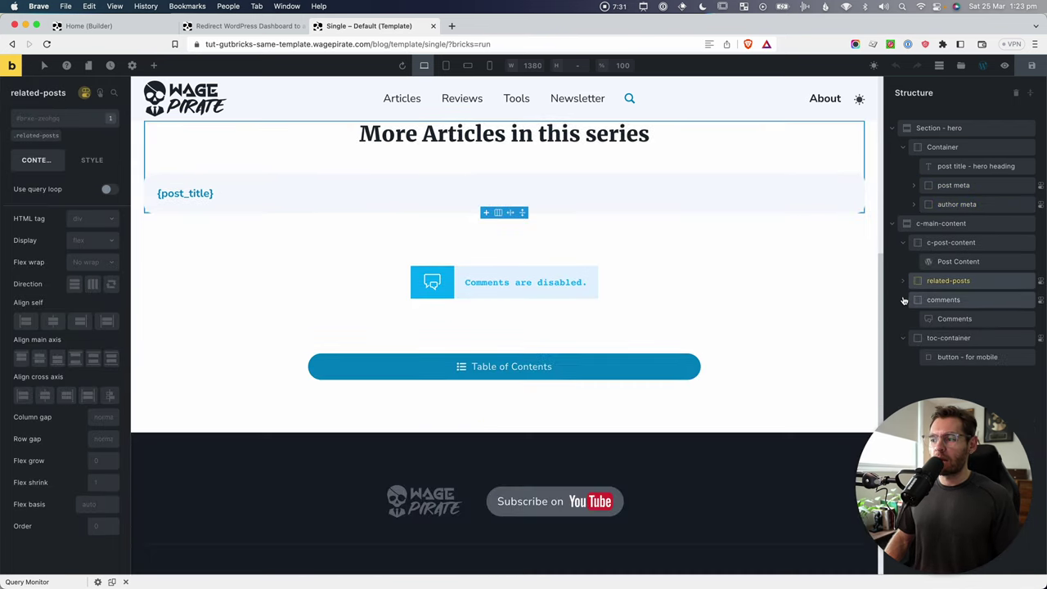
{"action": "left_click", "coordinate": [905, 299]}
{"action": "scroll", "coordinate": [556, 218], "scroll_direction": "up", "scroll_amount": 2}
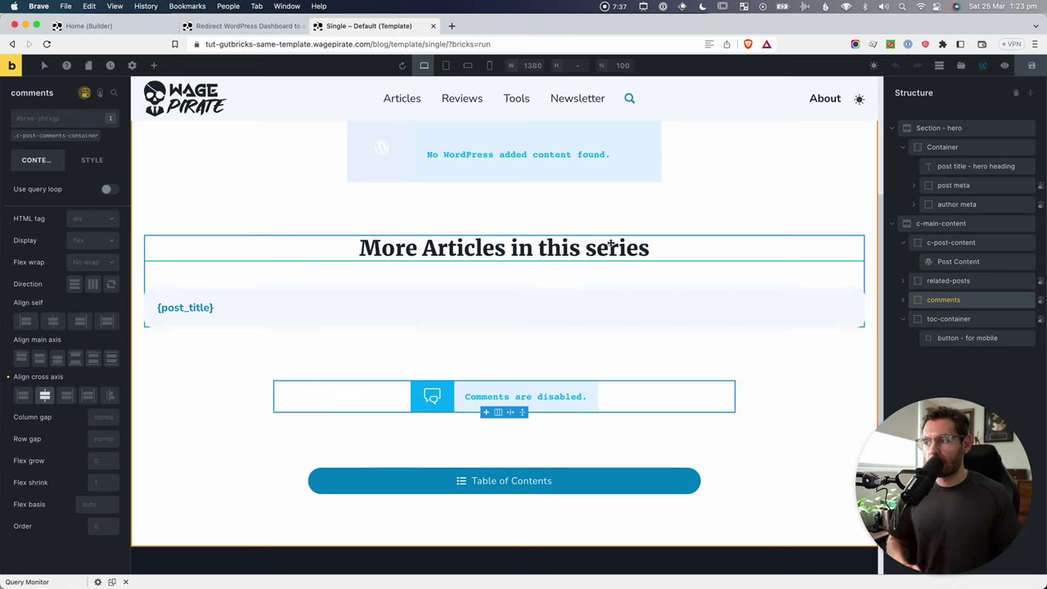
Show the settings of the Post Content element inside c-post-content and widen the settings area.
{"action": "left_click", "coordinate": [979, 261]}
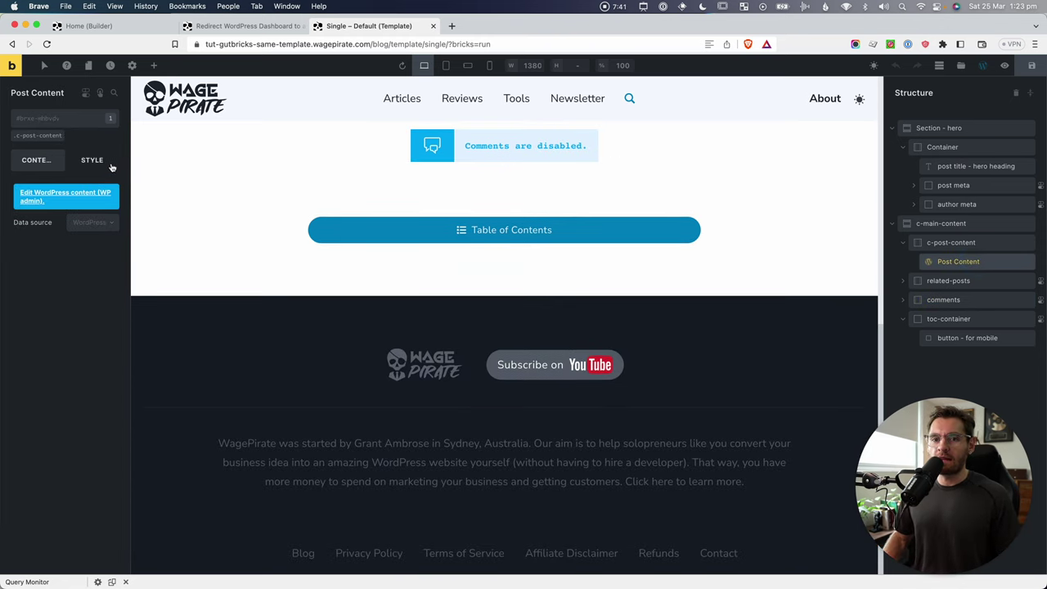
{"action": "left_click", "coordinate": [155, 160]}
{"action": "left_click_drag", "start_coordinate": [154, 161], "coordinate": [196, 163]}
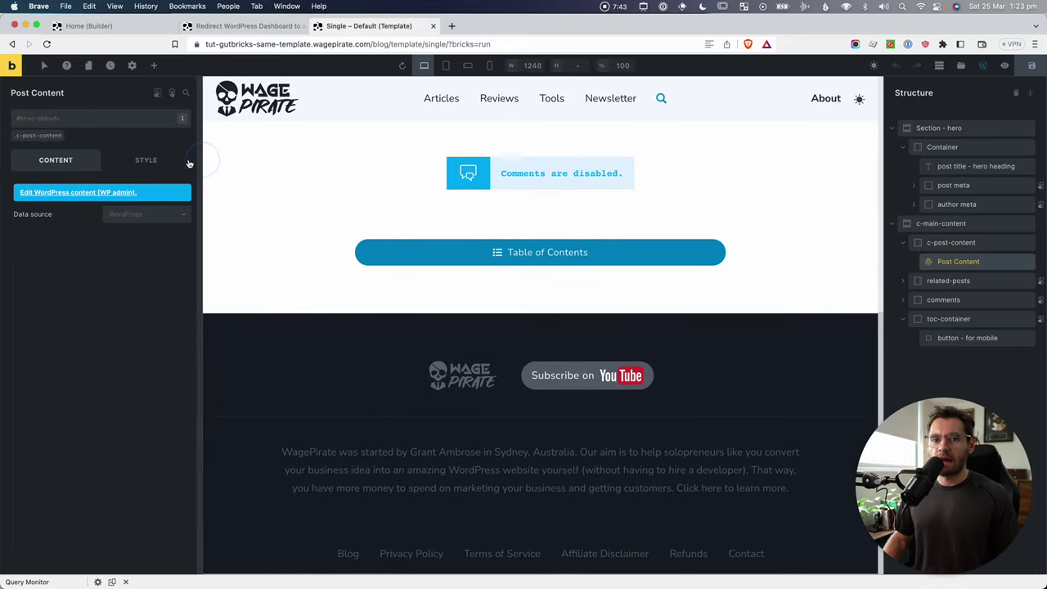
Search the available builder elements for "post co".
{"action": "left_click", "coordinate": [153, 66]}
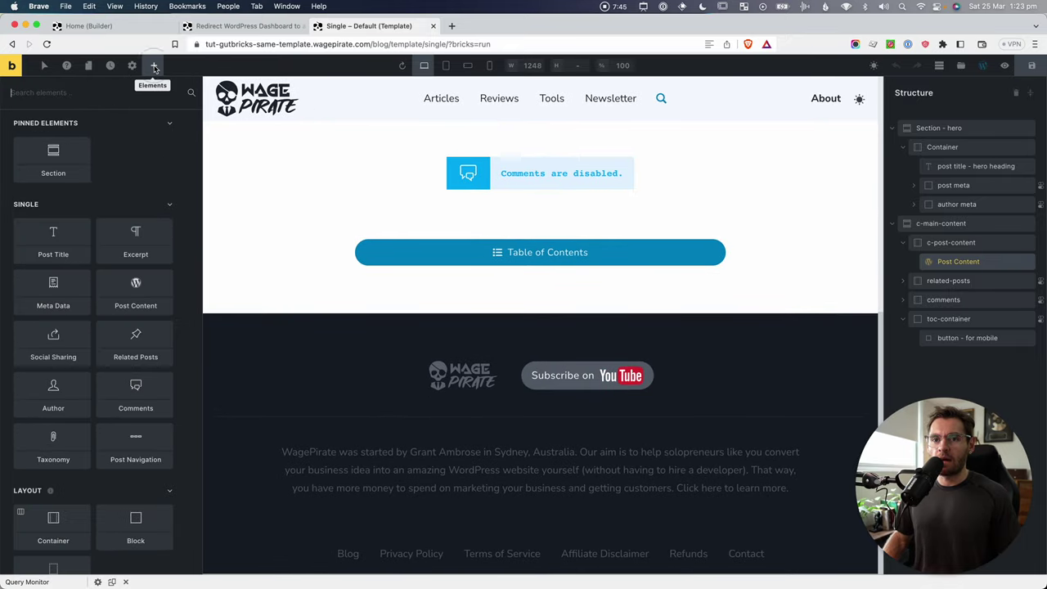
{"action": "type", "text": "post co"}
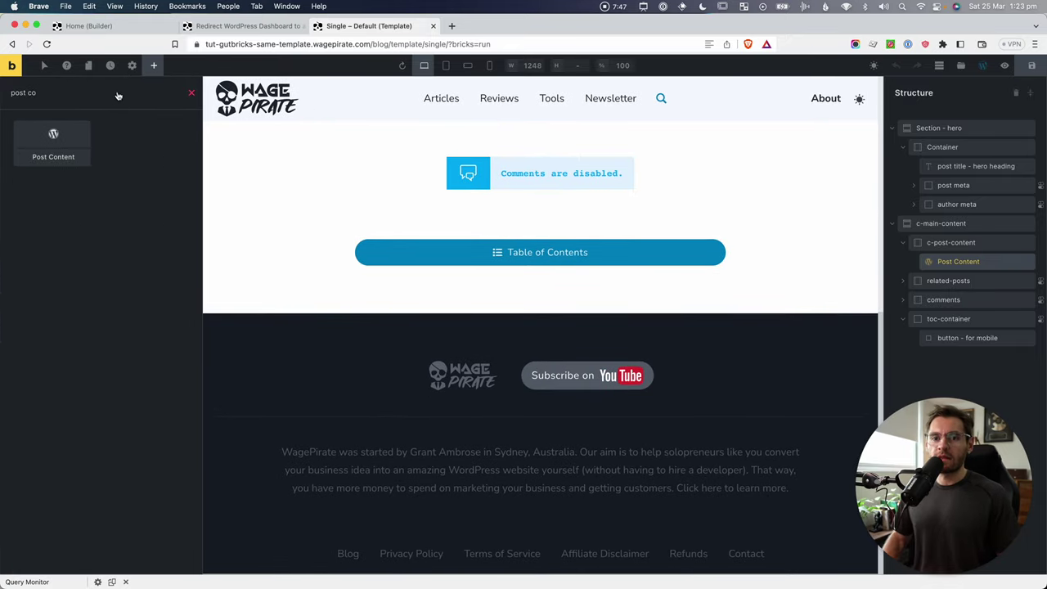
Try placing a Post Content element on the canvas, and compare the template with the published dashboard-redirect post.
{"action": "left_click_drag", "start_coordinate": [51, 143], "coordinate": [311, 147]}
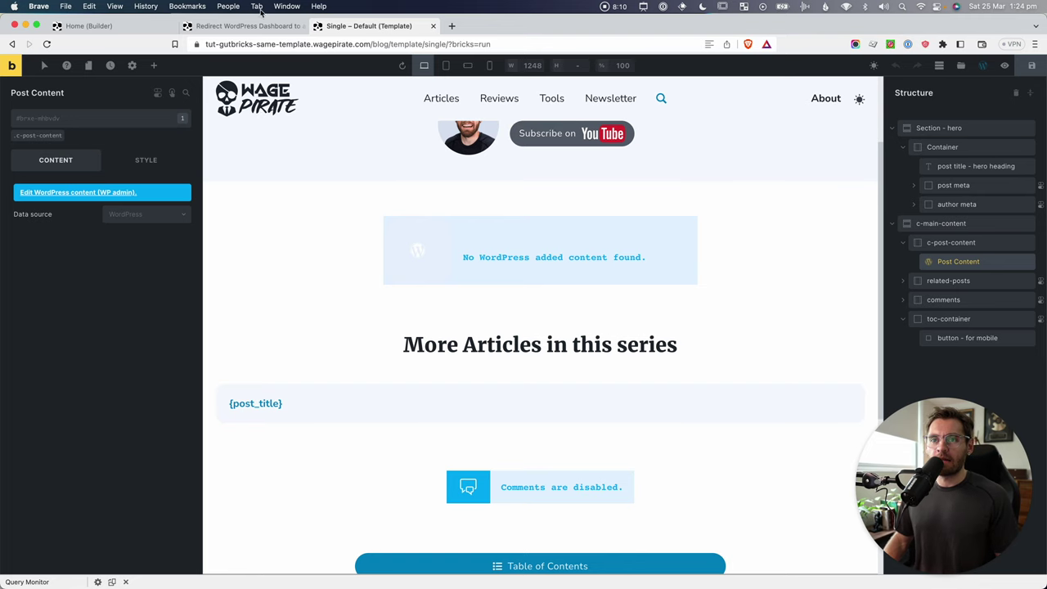
{"action": "left_click", "coordinate": [242, 25]}
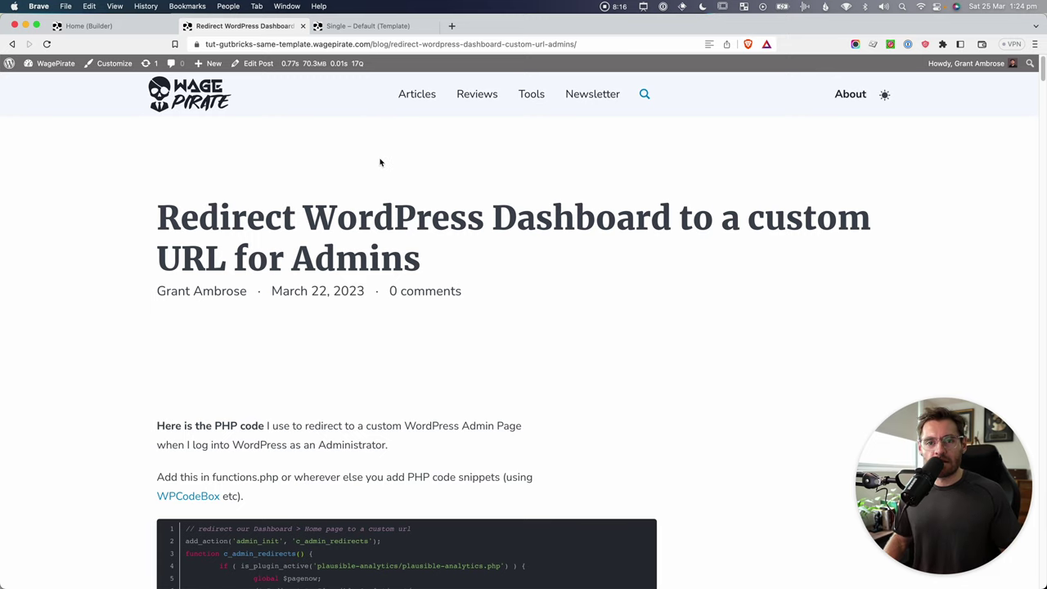
{"action": "left_click", "coordinate": [374, 27]}
{"action": "scroll", "coordinate": [509, 221], "scroll_direction": "down", "scroll_amount": 2}
{"action": "scroll", "coordinate": [526, 199], "scroll_direction": "up", "scroll_amount": 1}
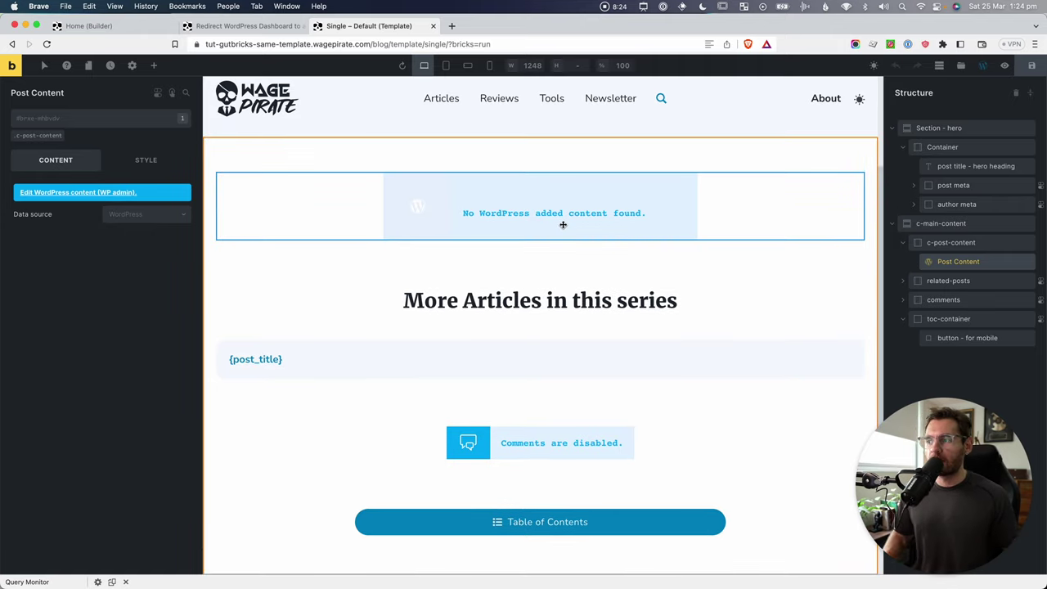
Add a template condition for the post type Posts in the template settings and save the template.
{"action": "left_click", "coordinate": [134, 65]}
{"action": "left_click", "coordinate": [51, 176]}
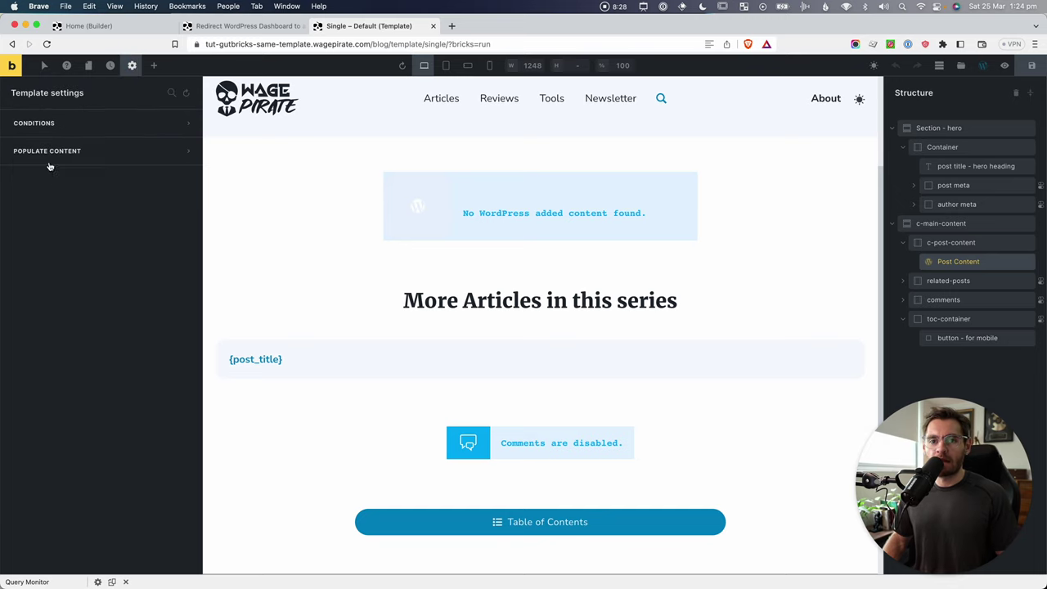
{"action": "left_click", "coordinate": [43, 124]}
{"action": "left_click", "coordinate": [97, 184]}
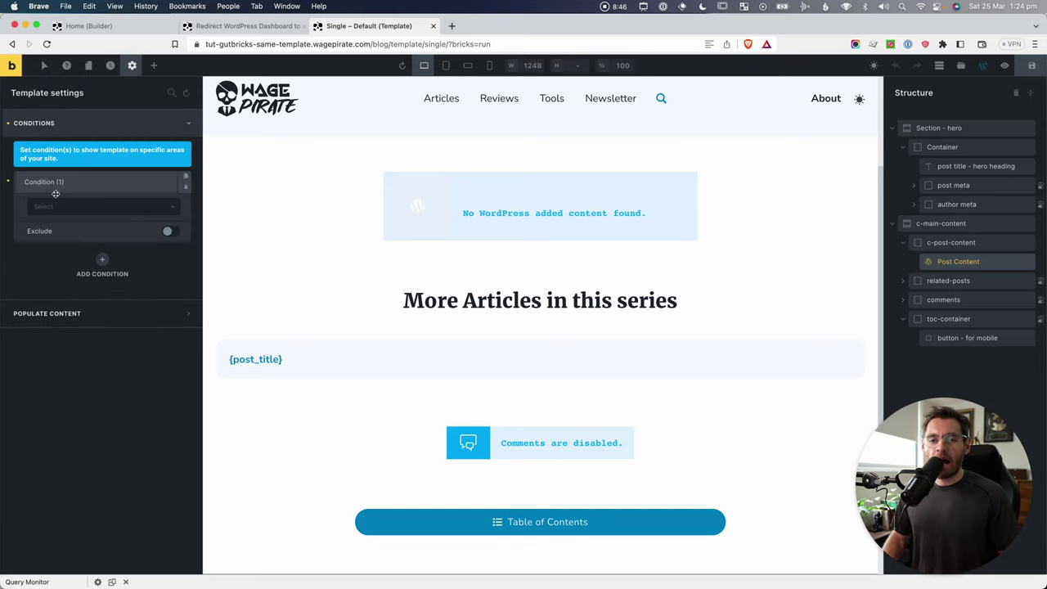
{"action": "left_click", "coordinate": [54, 209]}
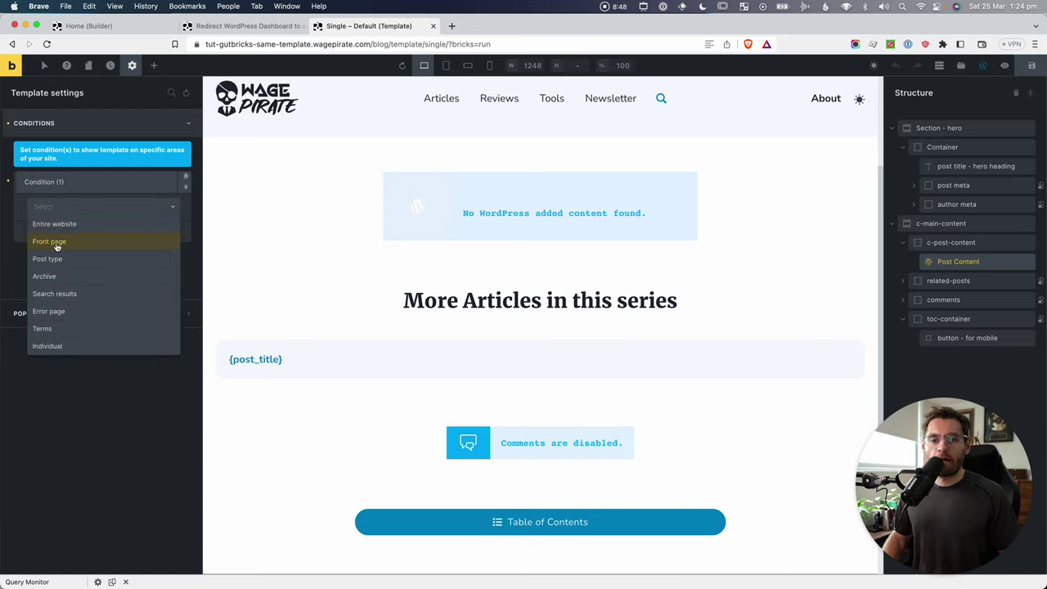
{"action": "left_click", "coordinate": [48, 259]}
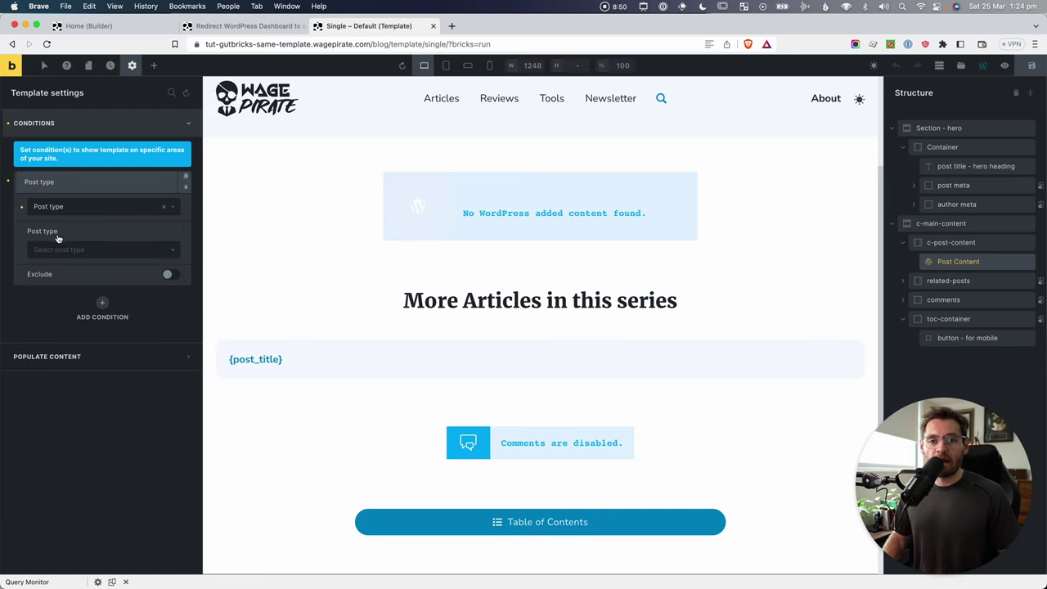
{"action": "left_click", "coordinate": [58, 250]}
{"action": "left_click", "coordinate": [41, 268]}
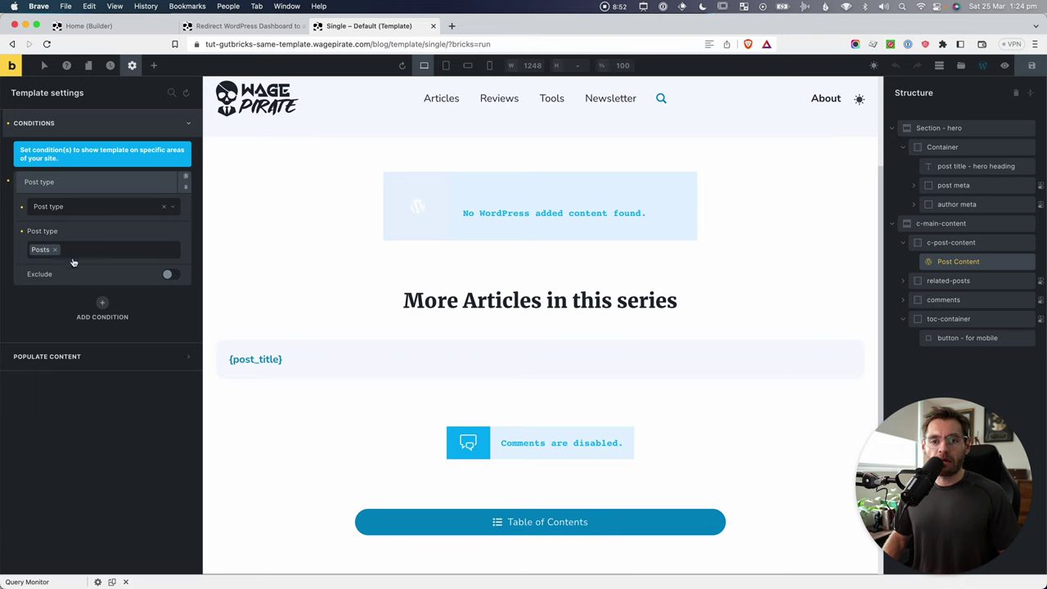
{"action": "left_click", "coordinate": [1042, 64]}
View the dashboard-redirect post on the front end and examine its content in the WordPress block editor.
{"action": "left_click", "coordinate": [246, 25]}
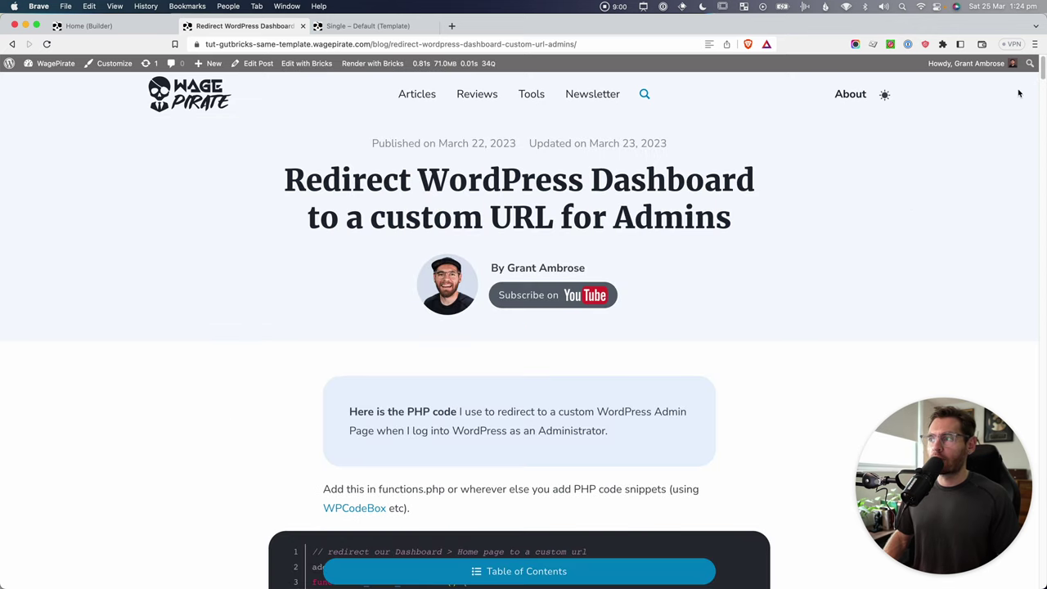
{"action": "left_click_drag", "start_coordinate": [1043, 72], "coordinate": [1044, 43]}
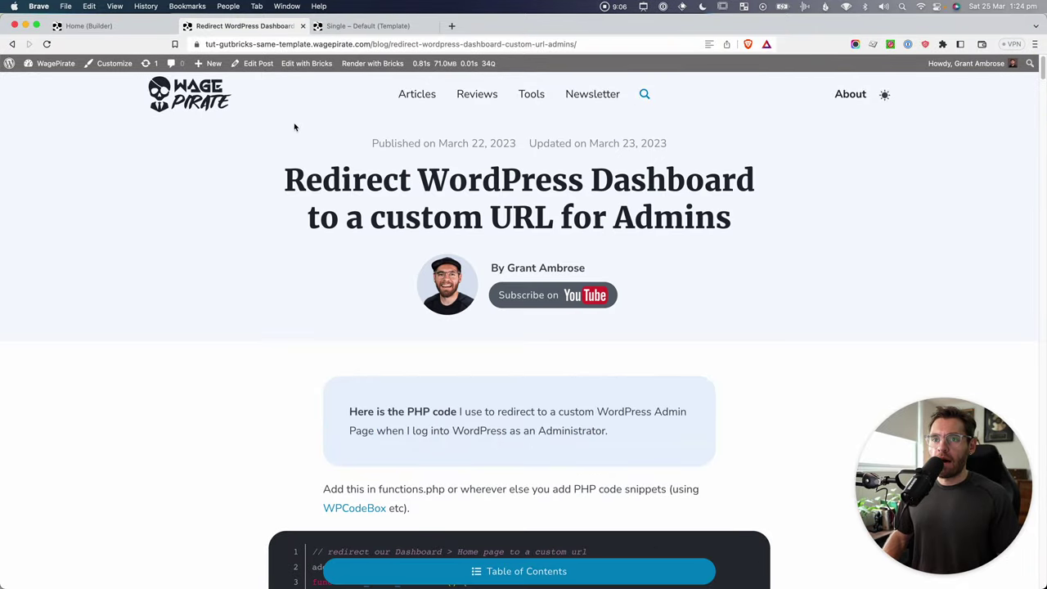
{"action": "left_click", "coordinate": [236, 63], "text": "super"}
{"action": "key", "text": "ctrl+Tab"}
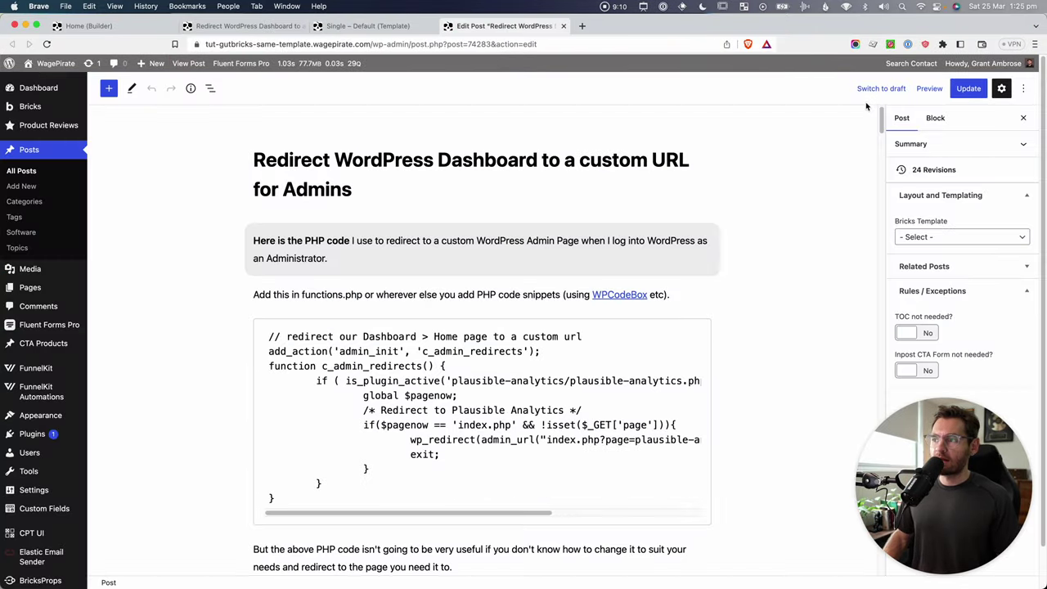
{"action": "mouse_move", "coordinate": [880, 114]}
{"action": "left_mouse_down"}
{"action": "mouse_move", "coordinate": [884, 158]}
{"action": "mouse_move", "coordinate": [881, 112]}
{"action": "left_mouse_up"}
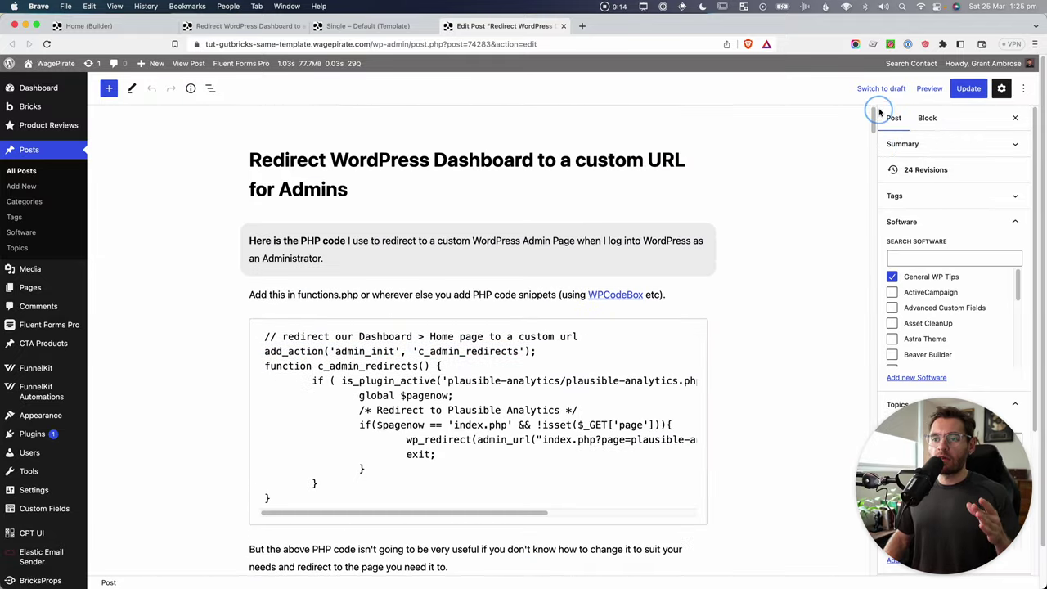
Review the Post Content element's settings in the template, open the builder settings, and return to the published post.
{"action": "key", "text": "ctrl+shift+Tab"}
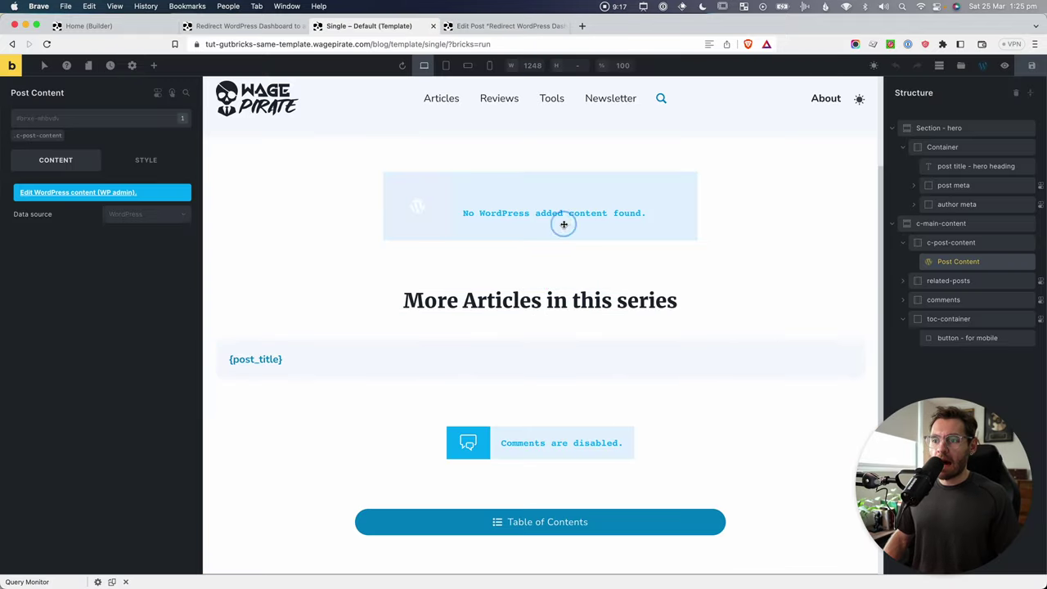
{"action": "left_click", "coordinate": [564, 224]}
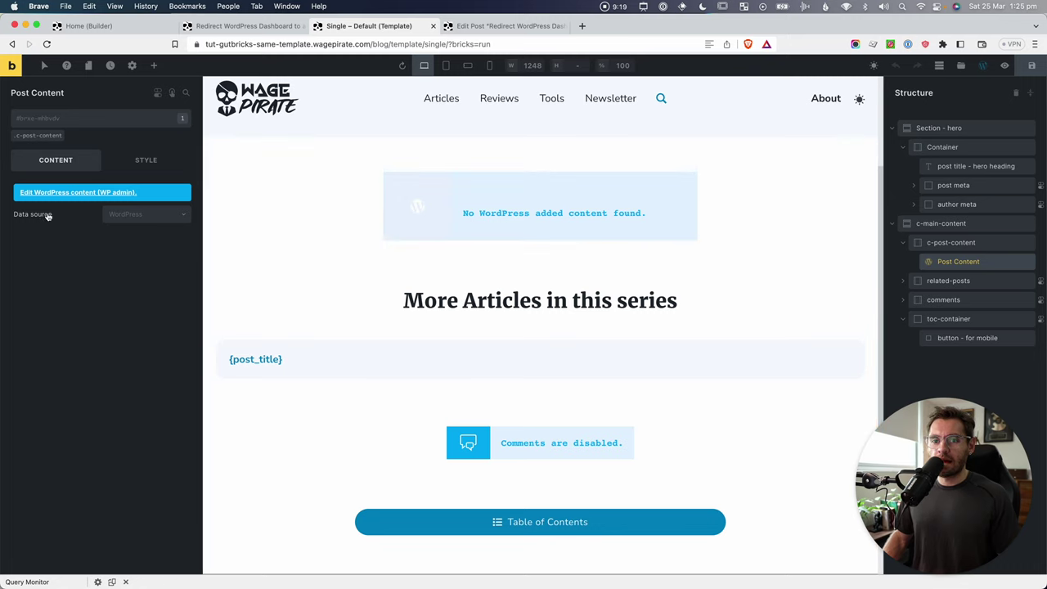
{"action": "left_click", "coordinate": [132, 65]}
{"action": "left_click", "coordinate": [254, 32]}
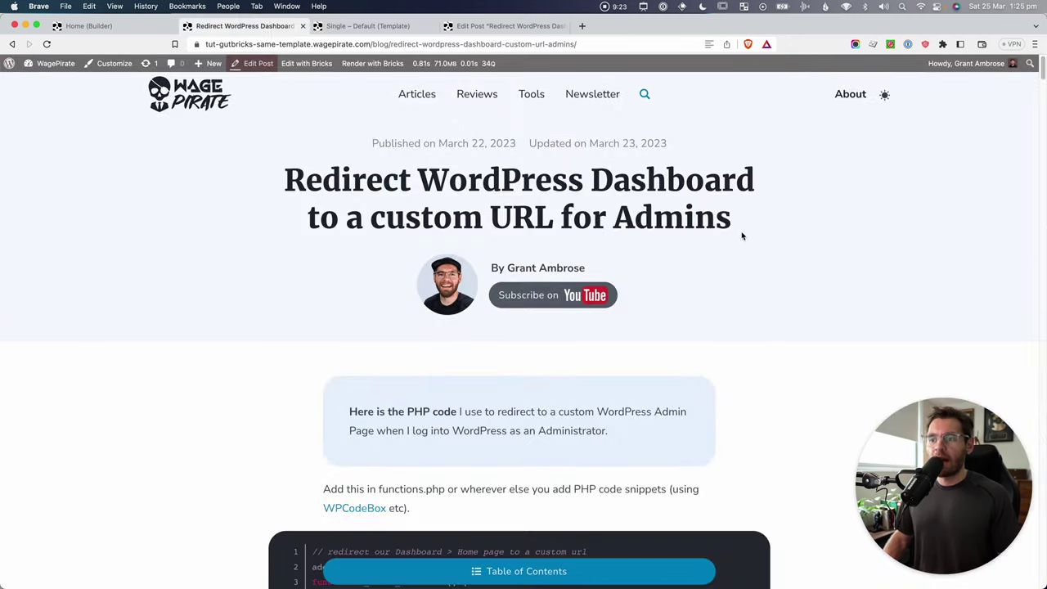
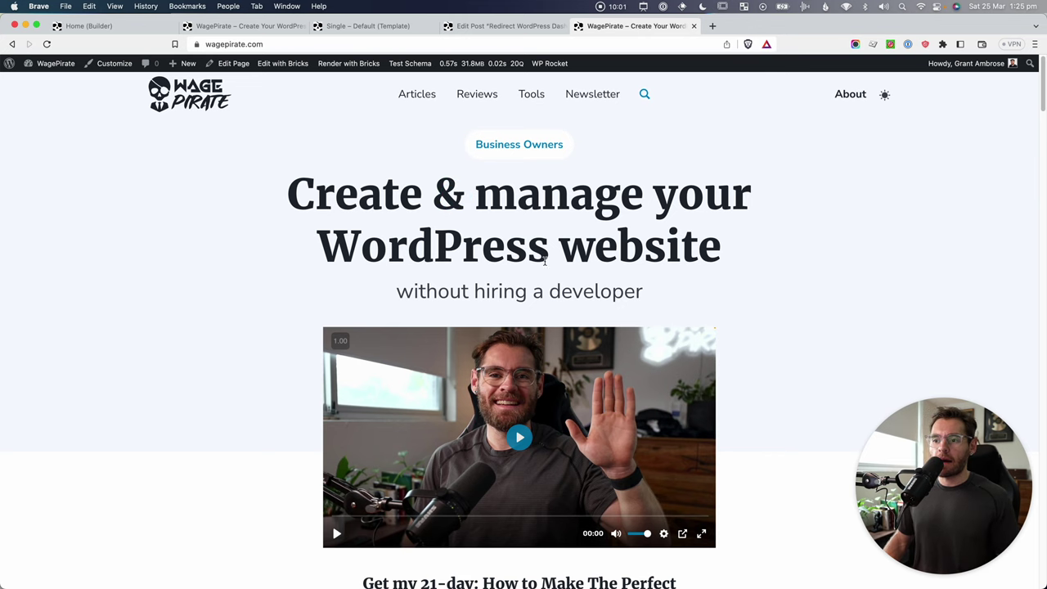
Look through the Tools page with the affiliate URLs on the live wagepirate.com site.
{"action": "mouse_move", "coordinate": [1043, 86]}
{"action": "left_mouse_down"}
{"action": "mouse_move", "coordinate": [1043, 198]}
{"action": "mouse_move", "coordinate": [1043, 86]}
{"action": "left_mouse_up"}
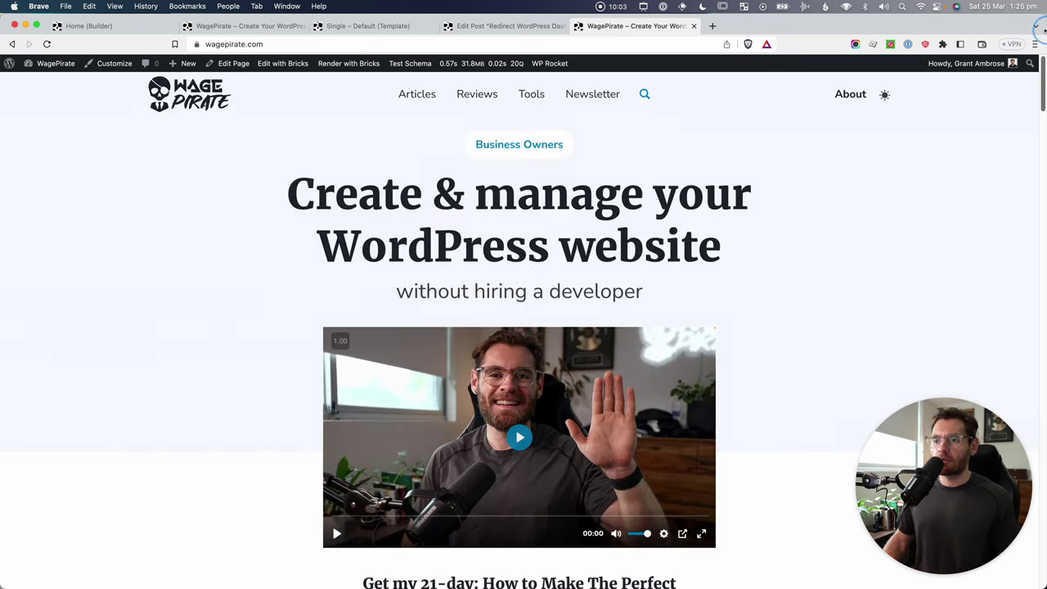
{"action": "left_click", "coordinate": [531, 102]}
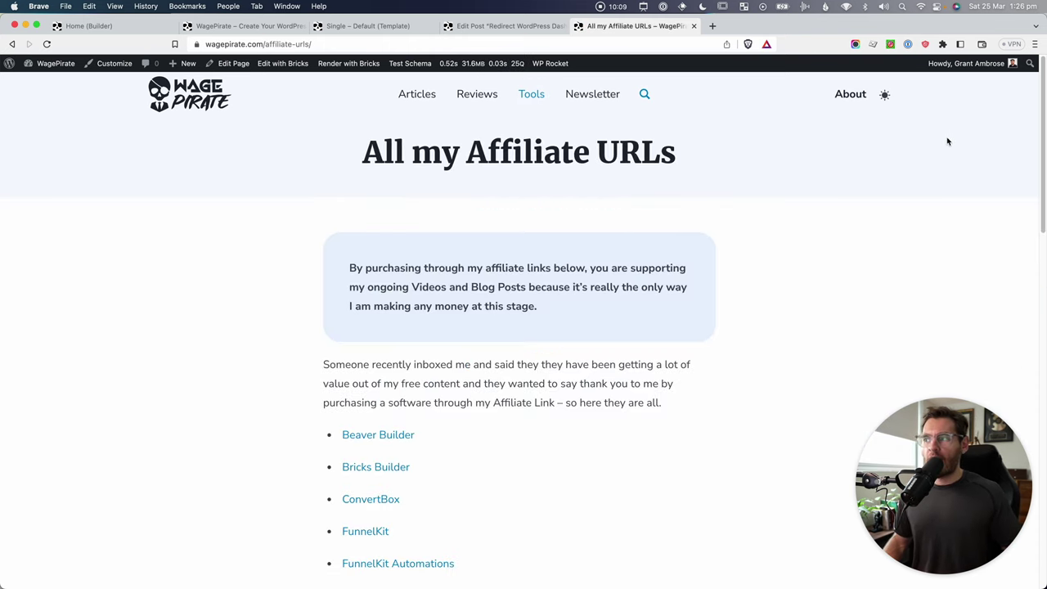
{"action": "left_click_drag", "start_coordinate": [1039, 119], "coordinate": [1040, 251]}
{"action": "scroll", "coordinate": [908, 202], "scroll_direction": "up", "scroll_amount": 10}
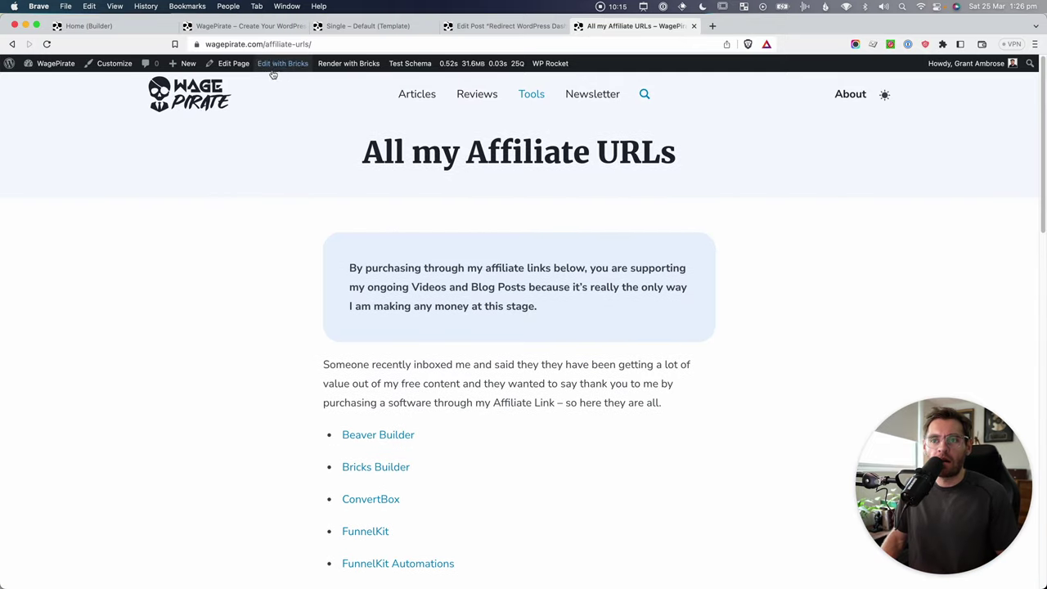
{"action": "left_click", "coordinate": [227, 70], "text": "super"}
{"action": "left_click", "coordinate": [764, 27]}
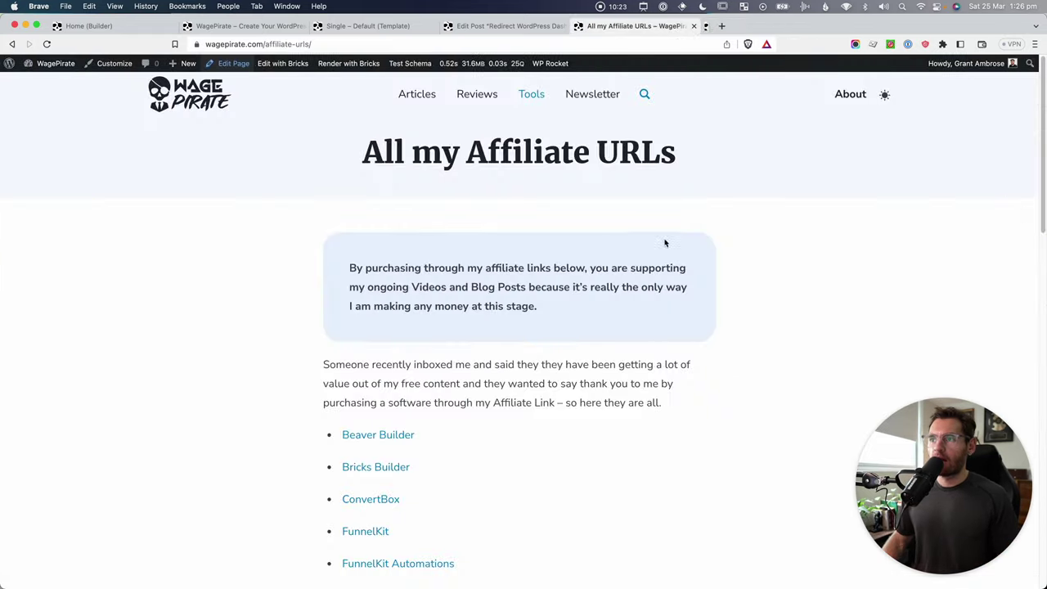
View the live site's About page and examine its content in the WordPress page editor.
{"action": "left_click", "coordinate": [851, 94], "text": "super"}
{"action": "left_click", "coordinate": [744, 26]}
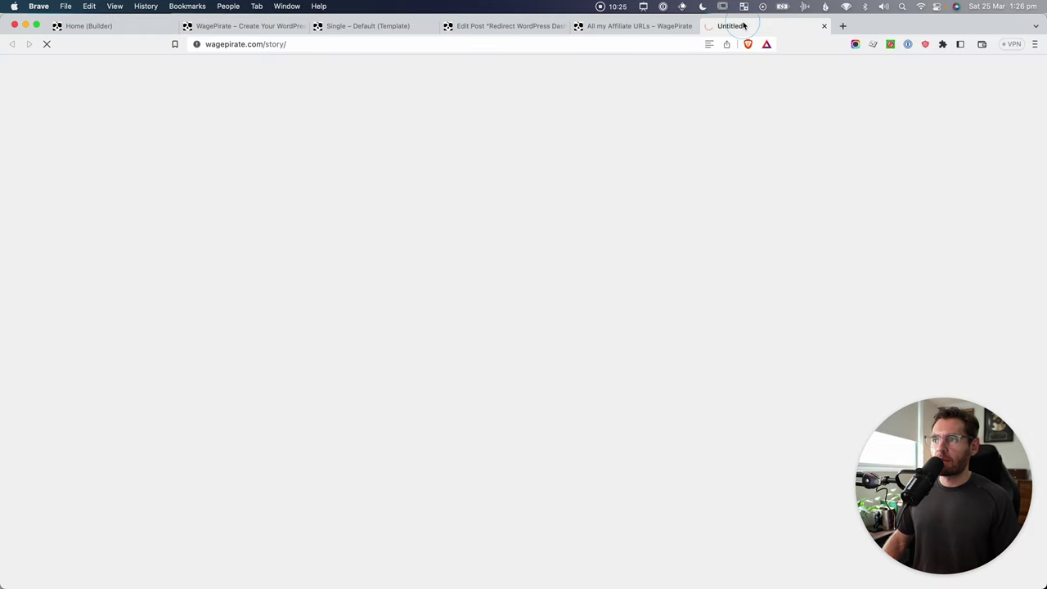
{"action": "mouse_move", "coordinate": [1044, 63]}
{"action": "left_mouse_down"}
{"action": "mouse_move", "coordinate": [1041, 353]}
{"action": "mouse_move", "coordinate": [1040, 65]}
{"action": "left_mouse_up"}
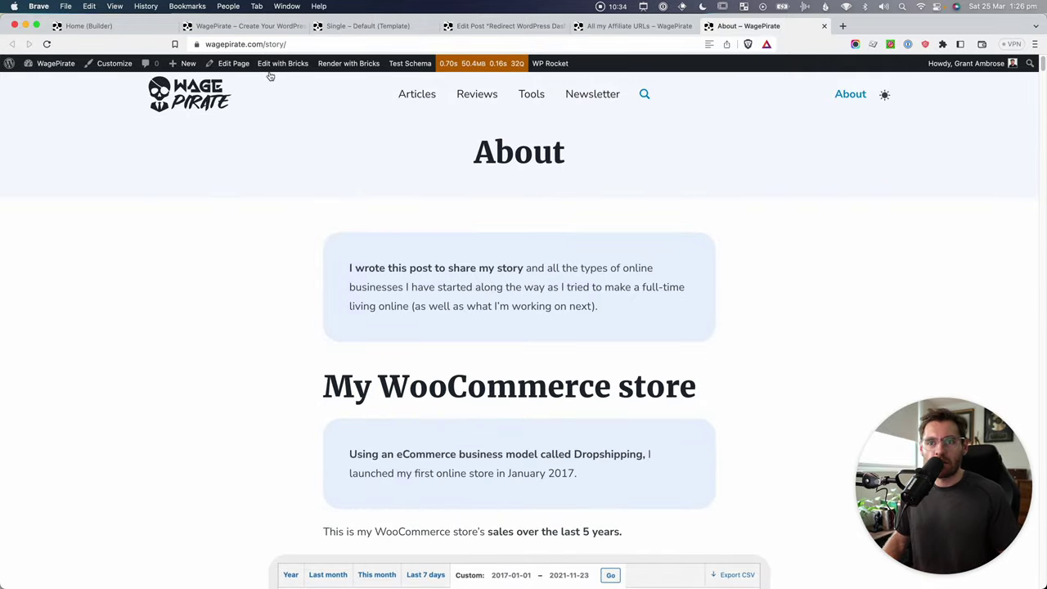
{"action": "left_click", "coordinate": [238, 66]}
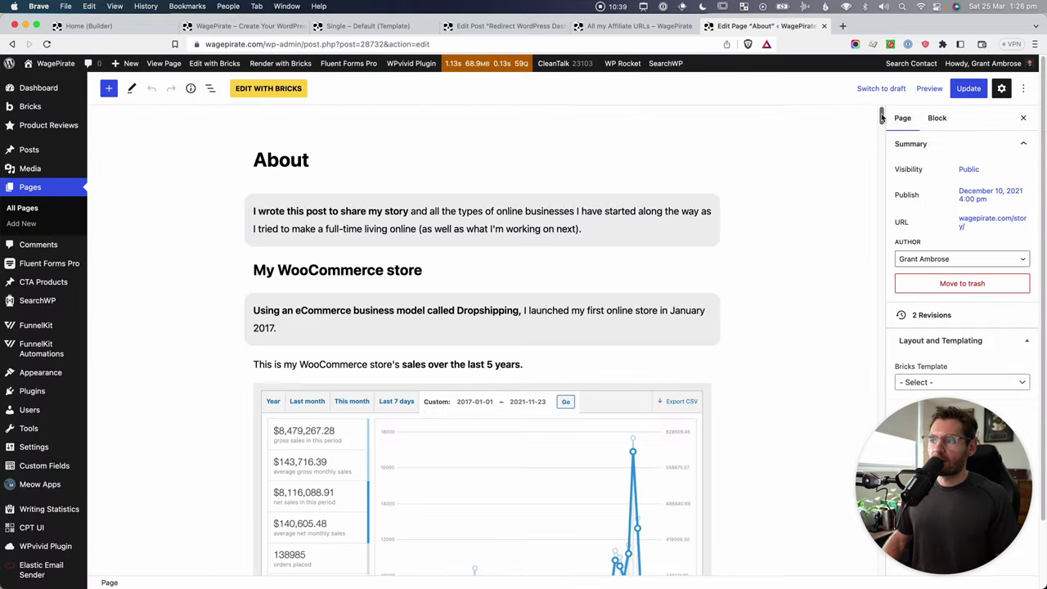
{"action": "scroll", "coordinate": [883, 124], "scroll_direction": "down", "scroll_amount": 4}
{"action": "left_click_drag", "start_coordinate": [882, 125], "coordinate": [892, 71]}
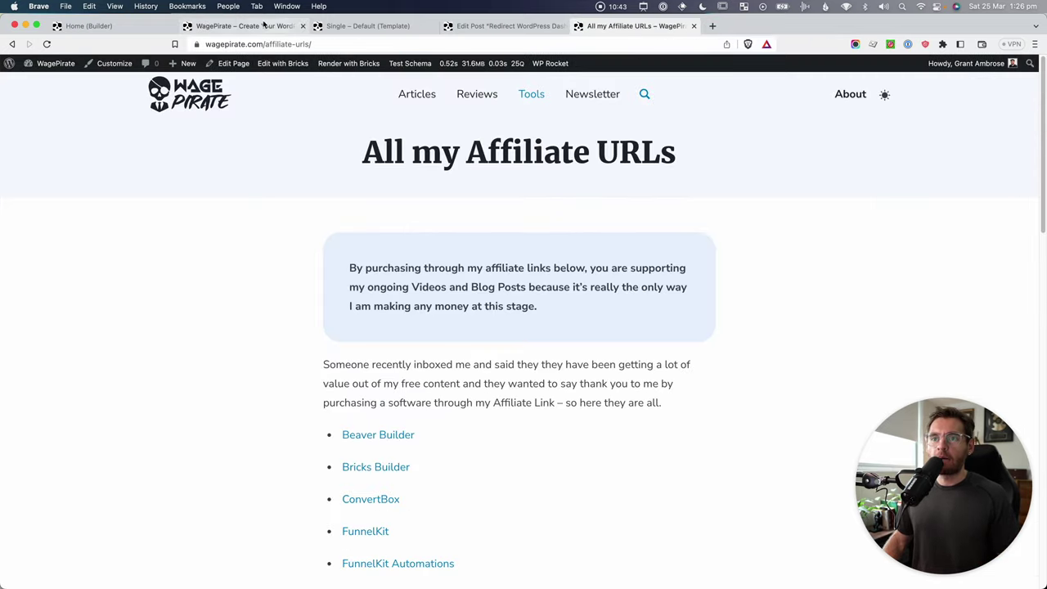
Return to the Single – Default template and collapse Section – hero and c-main-content in the structure tree.
{"action": "left_click", "coordinate": [346, 30]}
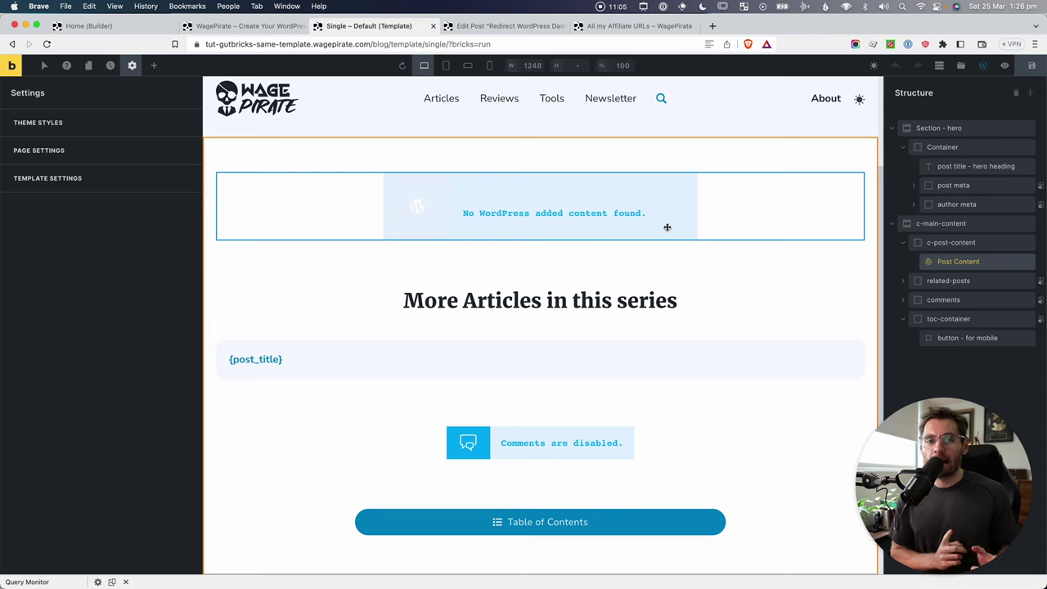
{"action": "left_click", "coordinate": [894, 129]}
{"action": "left_click", "coordinate": [895, 146]}
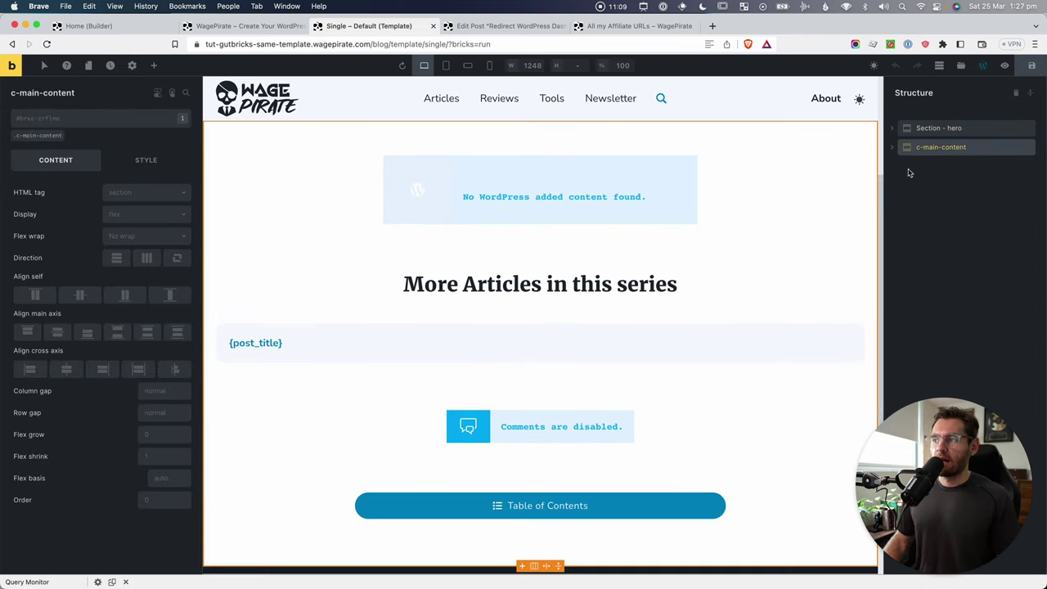
Replace the template's Posts condition with an Entire website condition and save the template.
{"action": "left_click", "coordinate": [131, 64]}
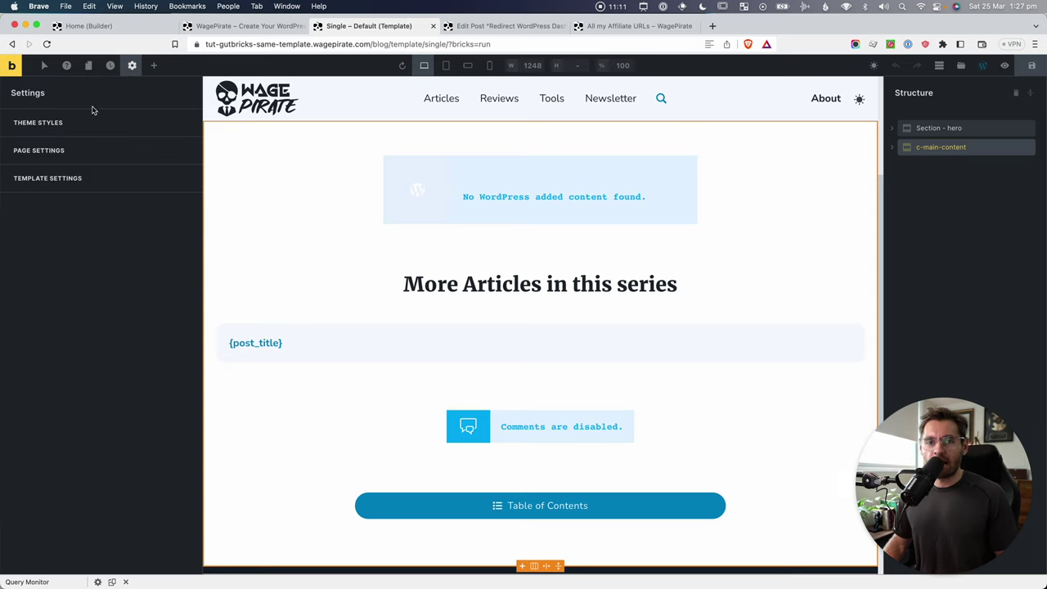
{"action": "left_click", "coordinate": [70, 178]}
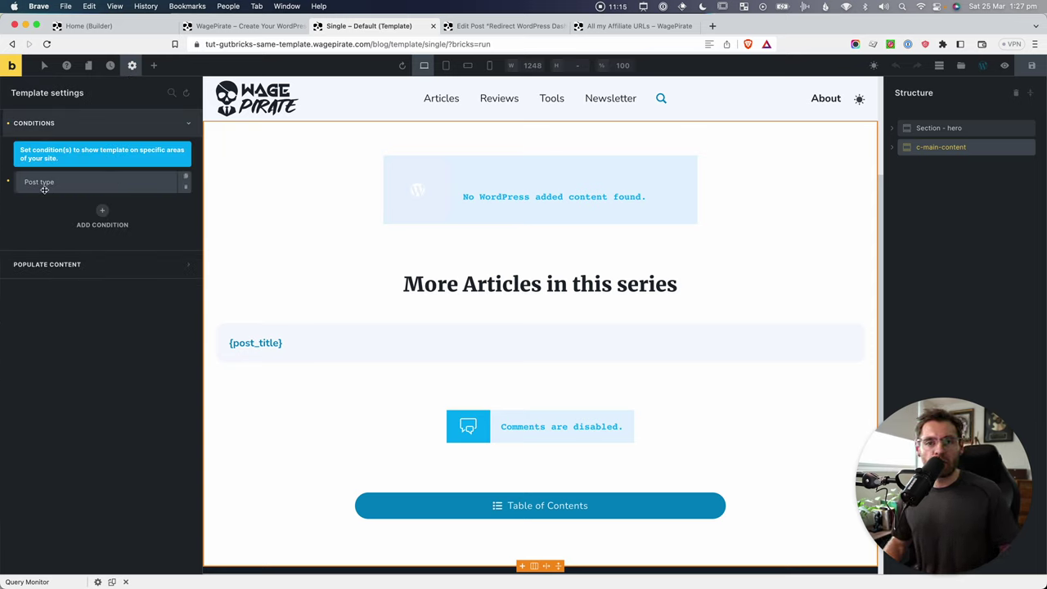
{"action": "left_click", "coordinate": [120, 191]}
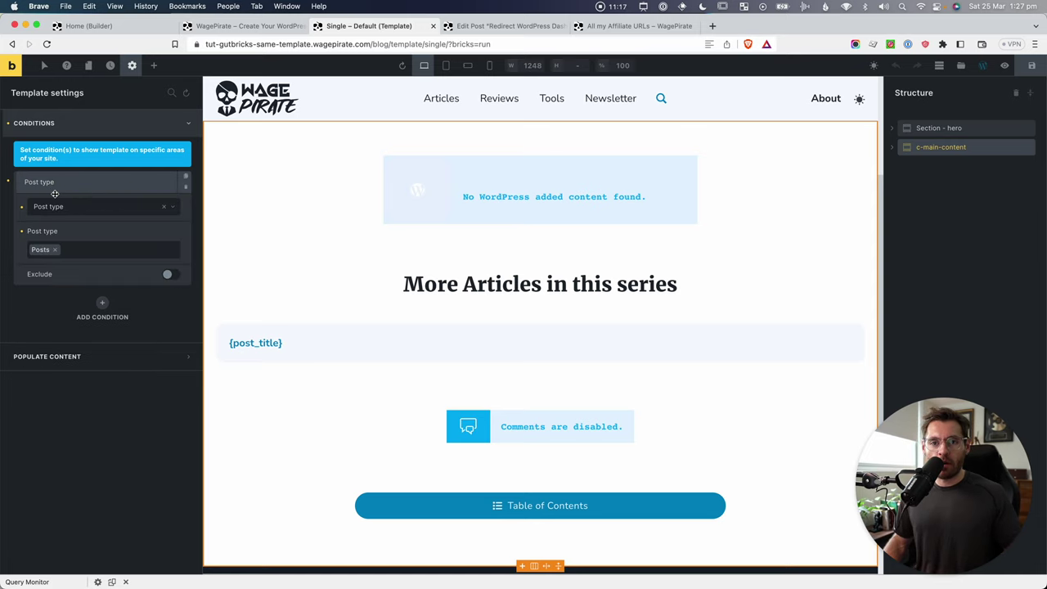
{"action": "left_click", "coordinate": [185, 187]}
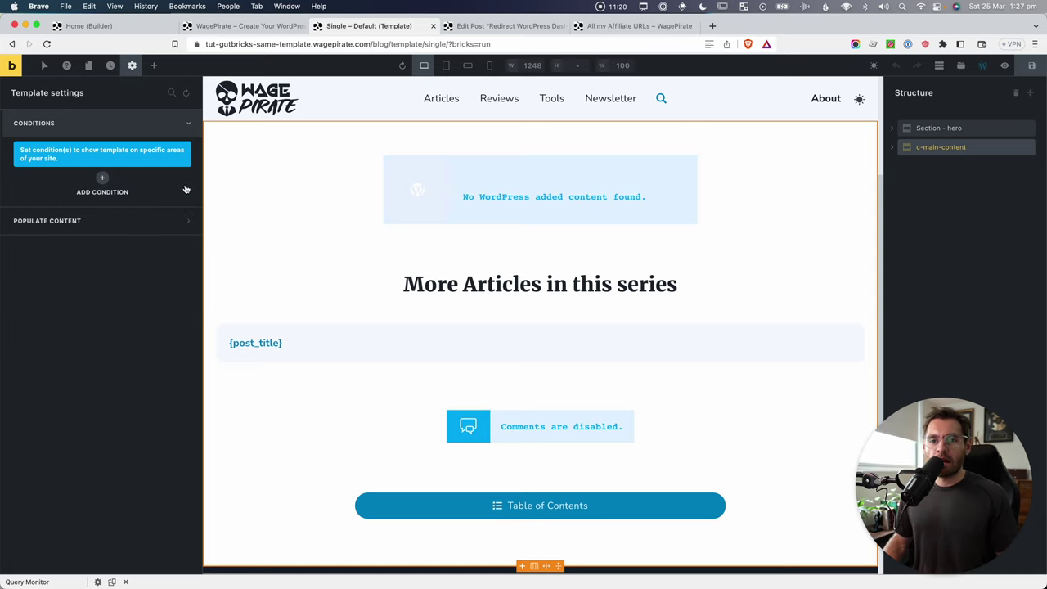
{"action": "left_click", "coordinate": [101, 180]}
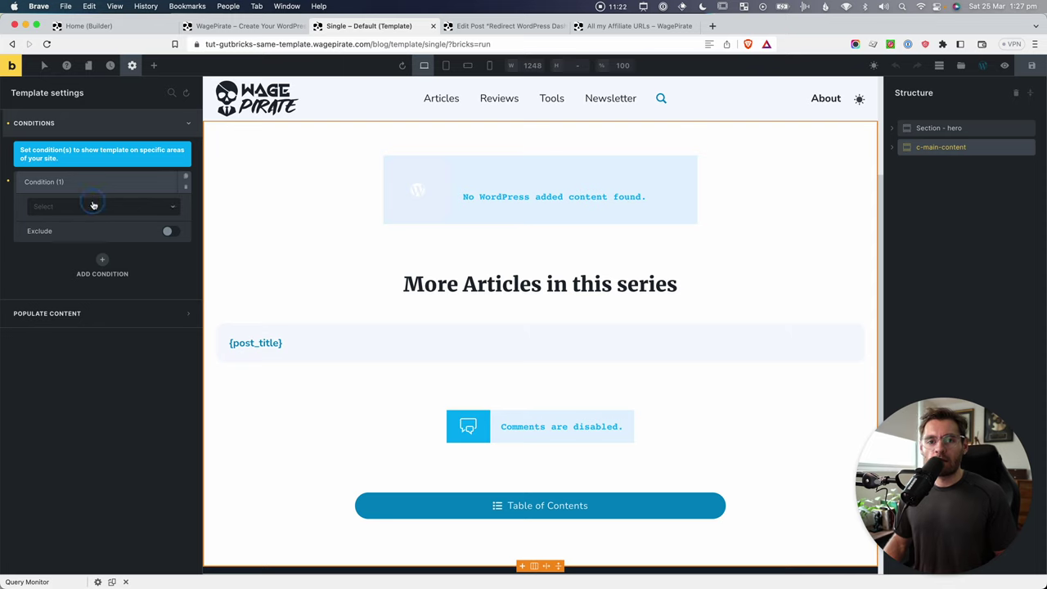
{"action": "left_click", "coordinate": [94, 205]}
{"action": "left_click", "coordinate": [78, 223]}
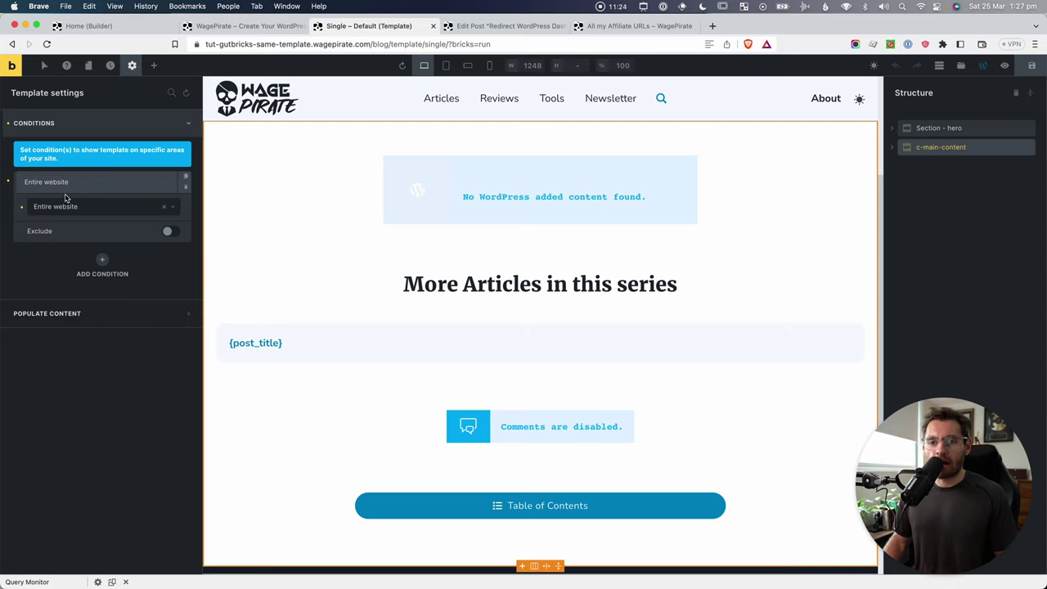
{"action": "left_click", "coordinate": [1033, 68]}
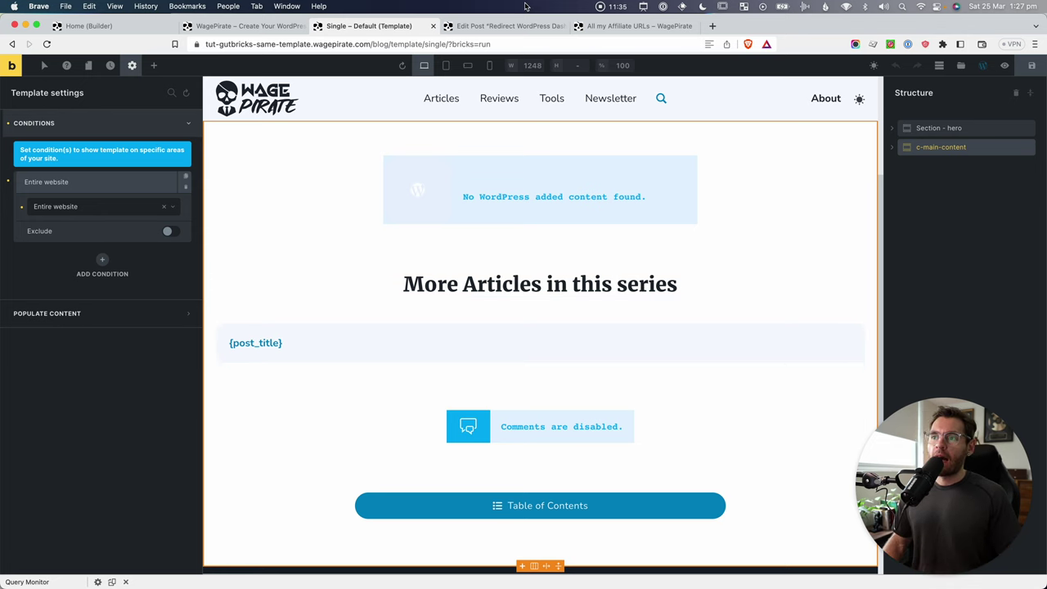
Reload the test site's home page to check how the Entire website condition affects it.
{"action": "left_click", "coordinate": [245, 25]}
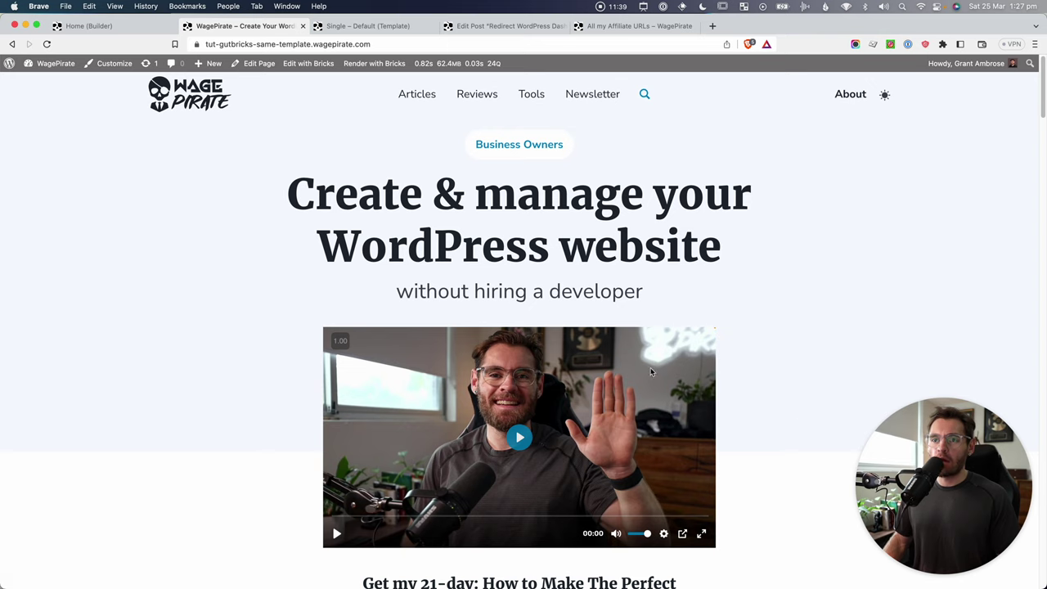
{"action": "key", "text": "super+r"}
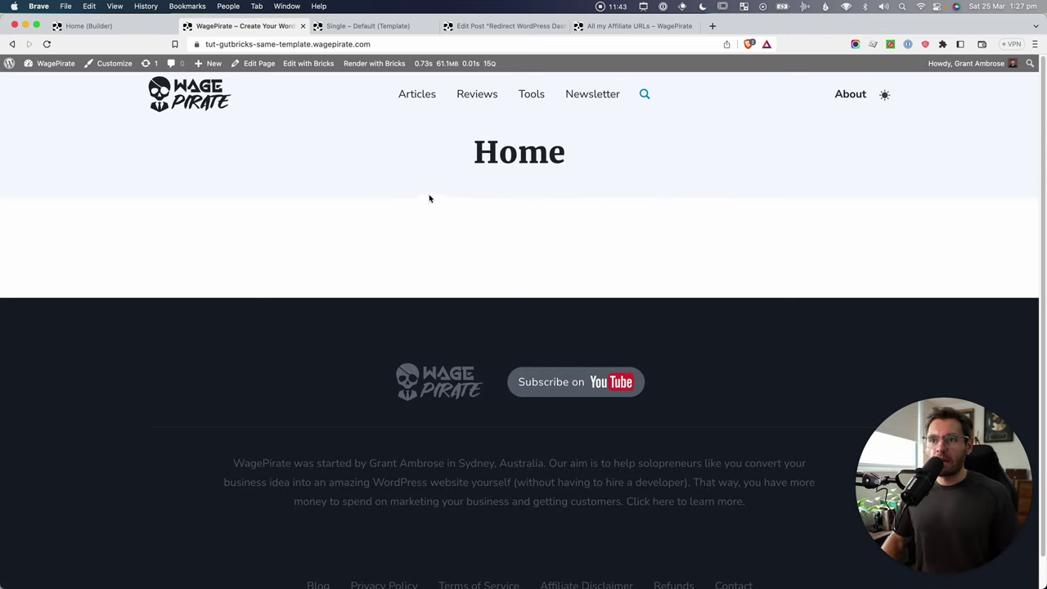
Open the test site's home page in Bricks and compare its builder content with the front-end page.
{"action": "left_click", "coordinate": [385, 26]}
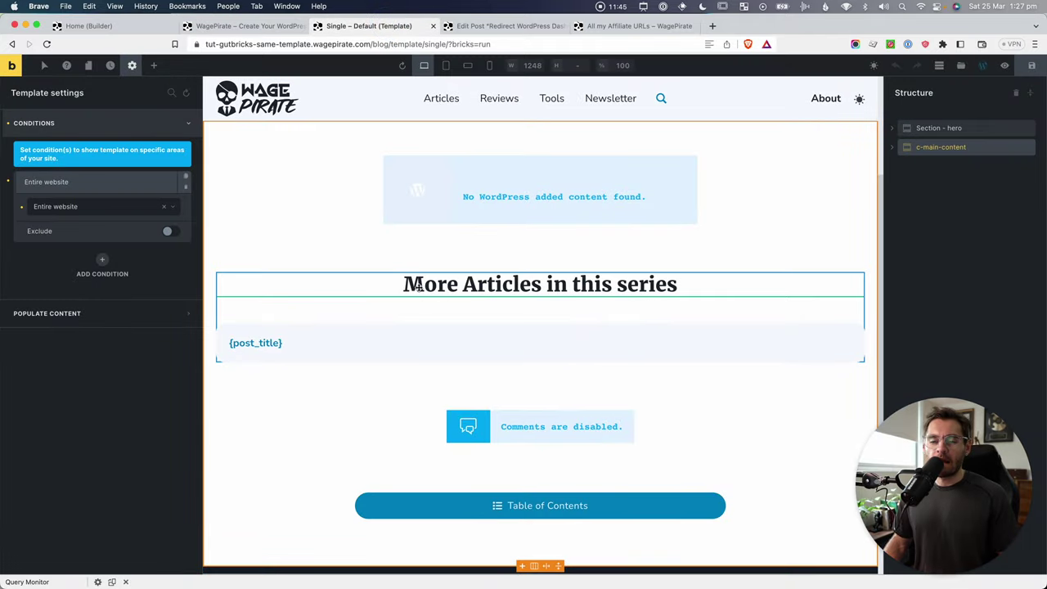
{"action": "left_click", "coordinate": [270, 26]}
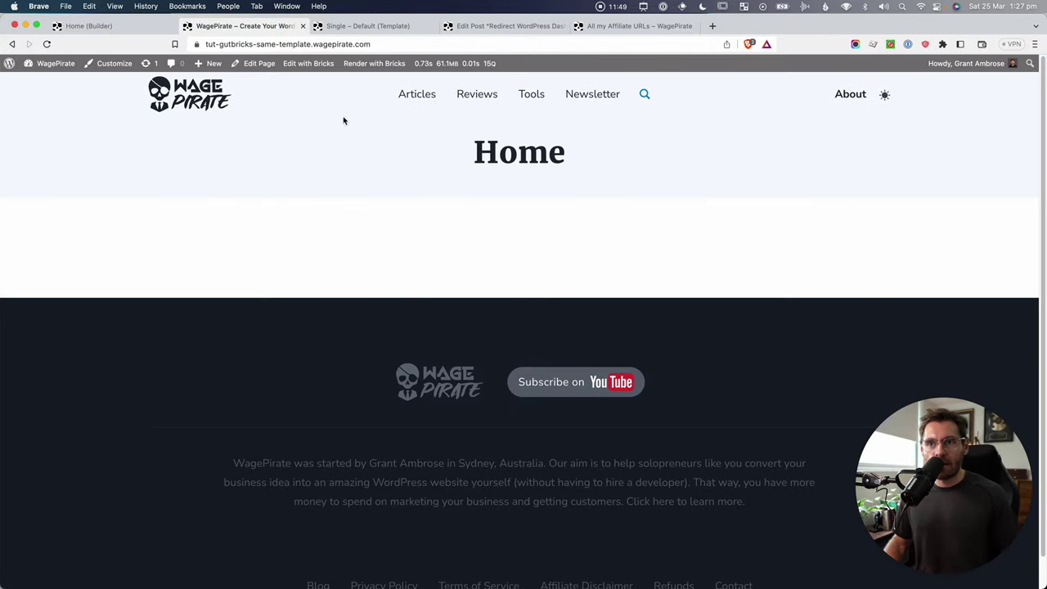
{"action": "left_click", "coordinate": [309, 63]}
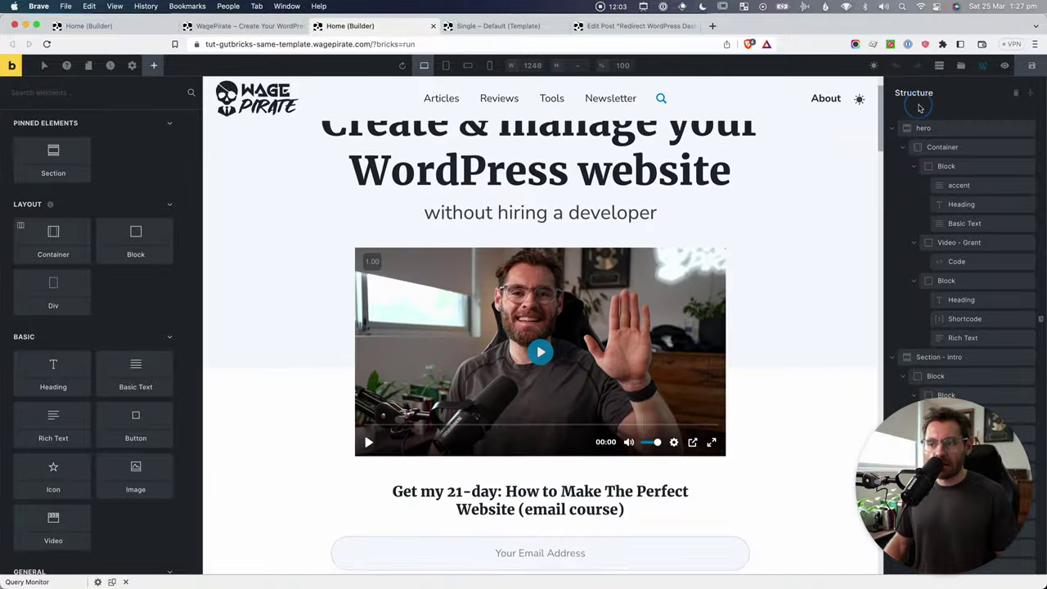
{"action": "left_click", "coordinate": [246, 26]}
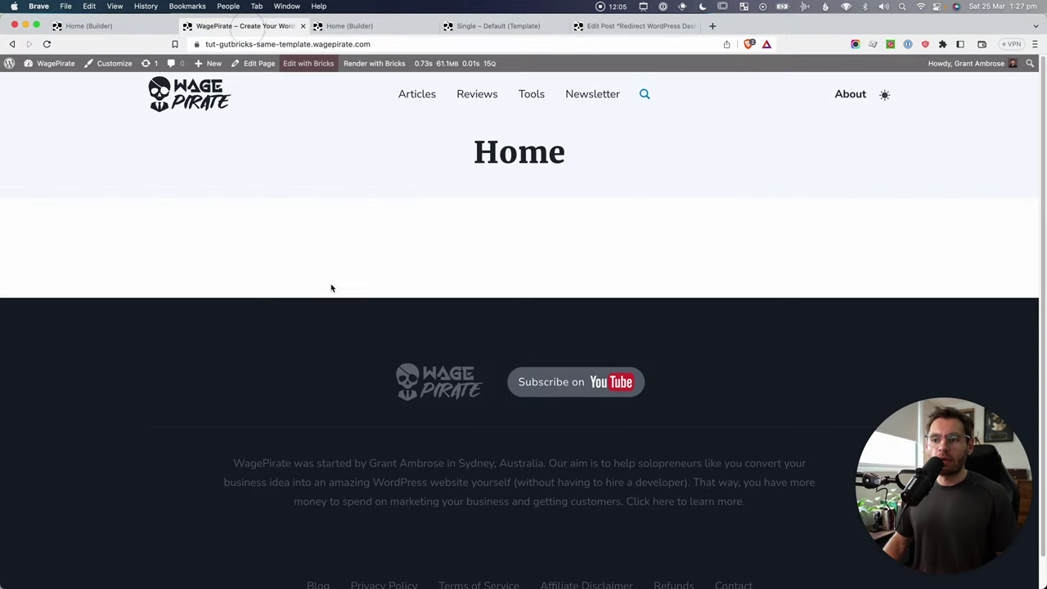
Return to the Single – Default template and add a Post Content element above Section - hero in the structure tree.
{"action": "left_click", "coordinate": [489, 25]}
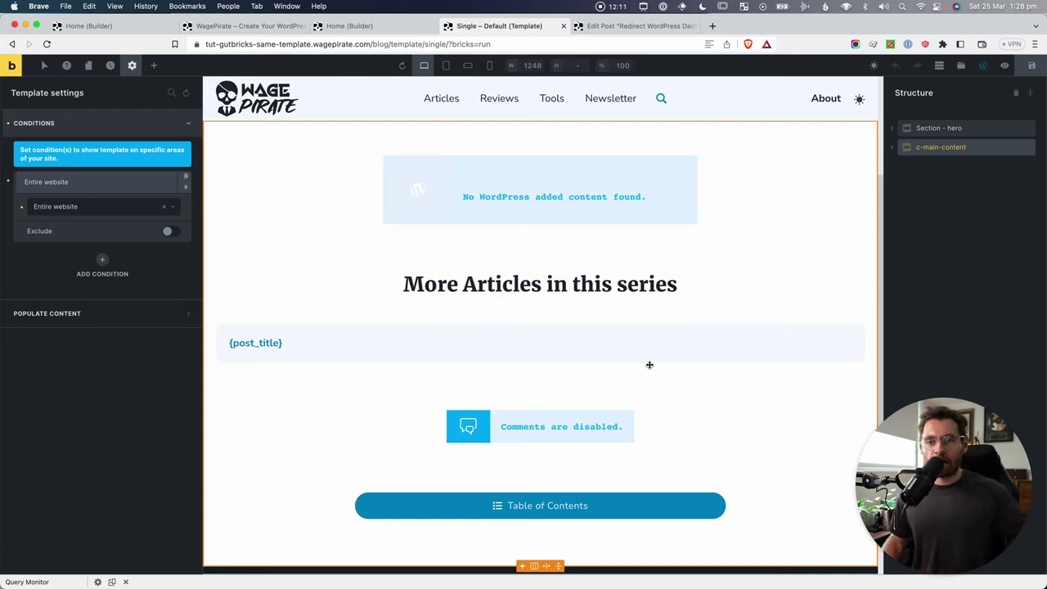
{"action": "left_click", "coordinate": [957, 228]}
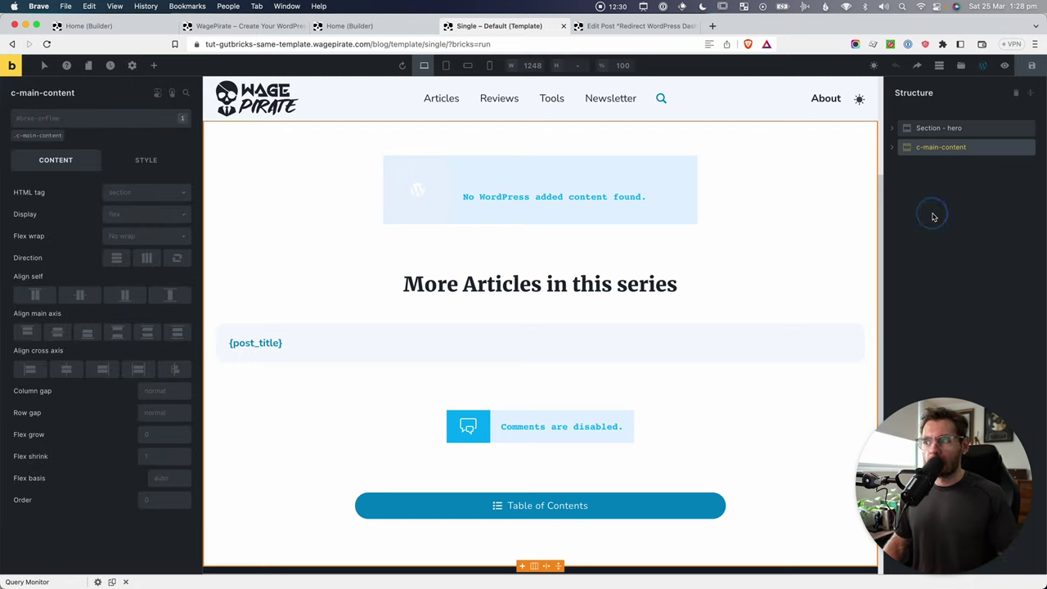
{"action": "key", "text": "super+shift+e"}
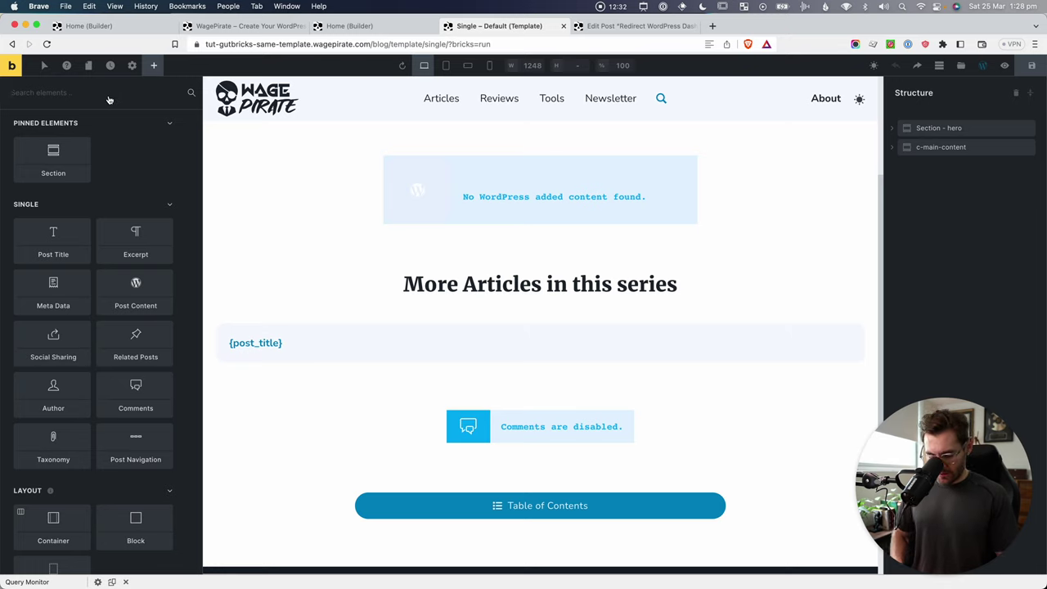
{"action": "type", "text": "post co"}
{"action": "left_click_drag", "start_coordinate": [53, 137], "coordinate": [911, 128]}
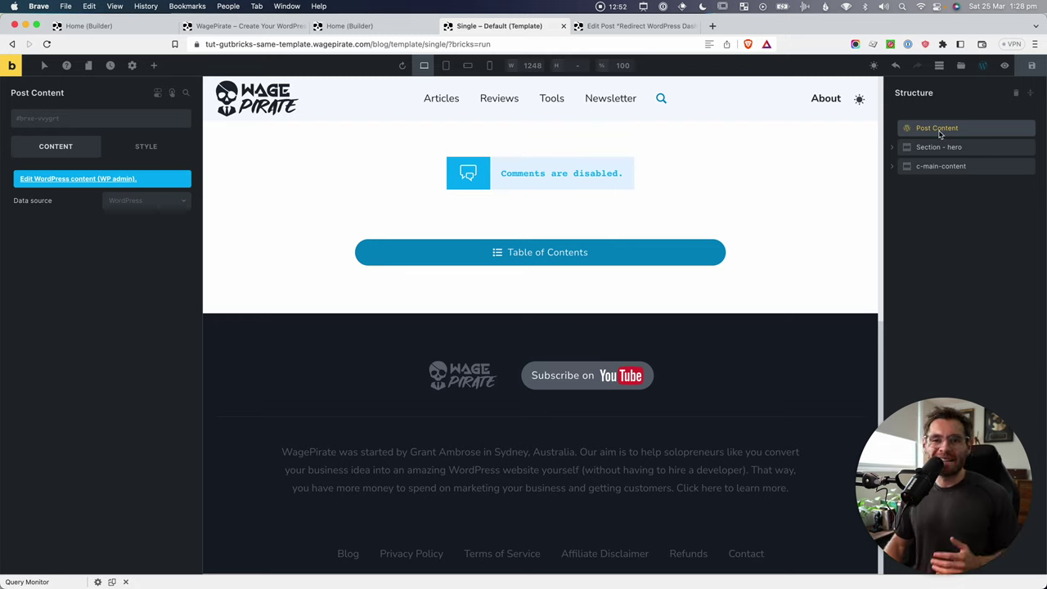
Rename the new top-level Post Content element as "Post Content - bricks".
{"action": "left_click", "coordinate": [934, 131]}
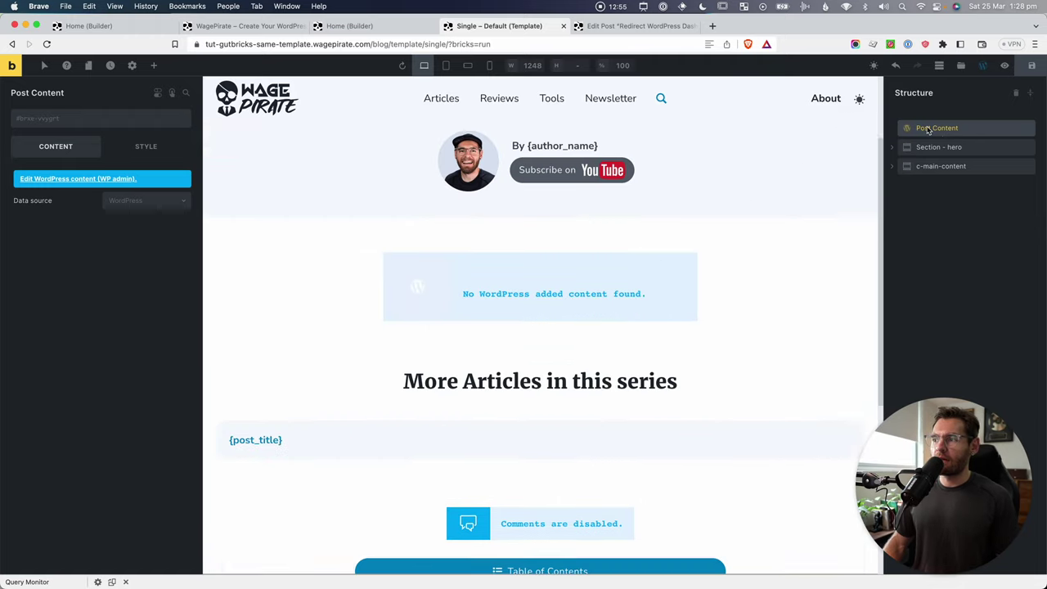
{"action": "double_click", "coordinate": [930, 129]}
{"action": "key", "text": "Right"}
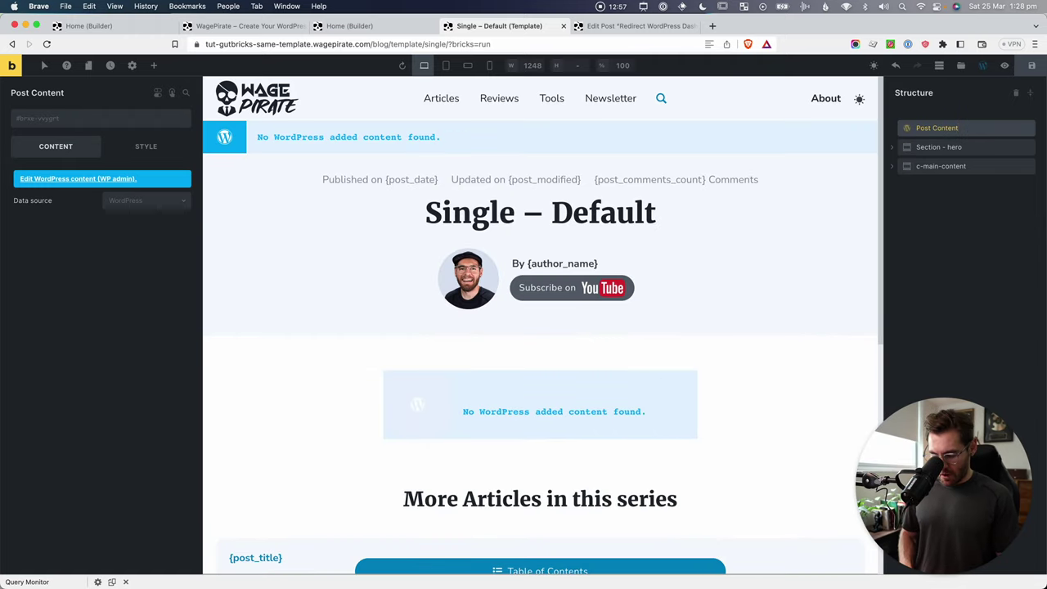
{"action": "type", "text": "- bricks"}
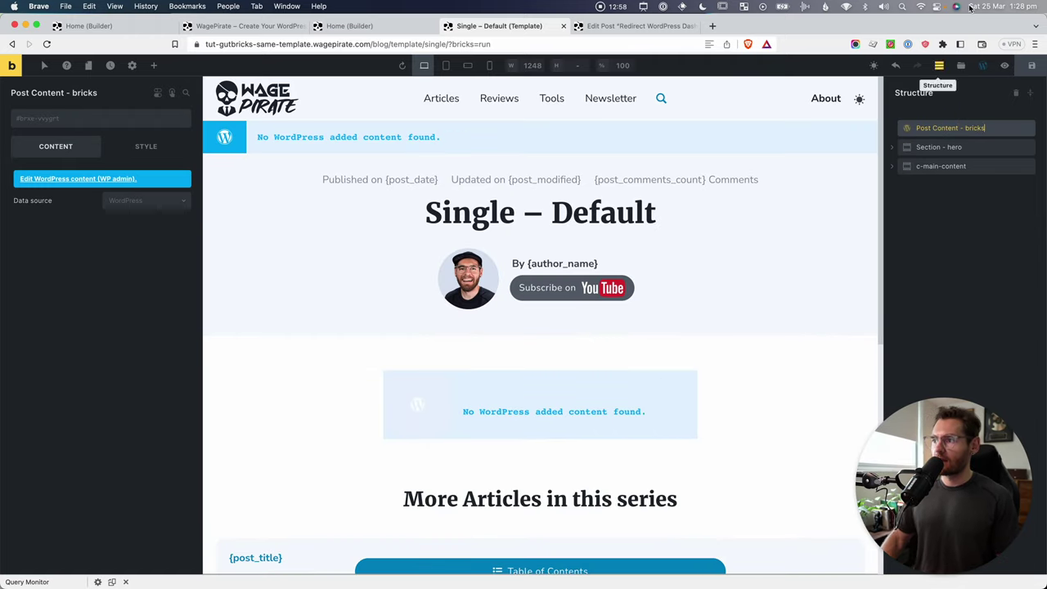
Expand c-main-content and open the name of the Post Content element inside c-post-content for editing.
{"action": "left_click", "coordinate": [892, 166]}
{"action": "double_click", "coordinate": [958, 204]}
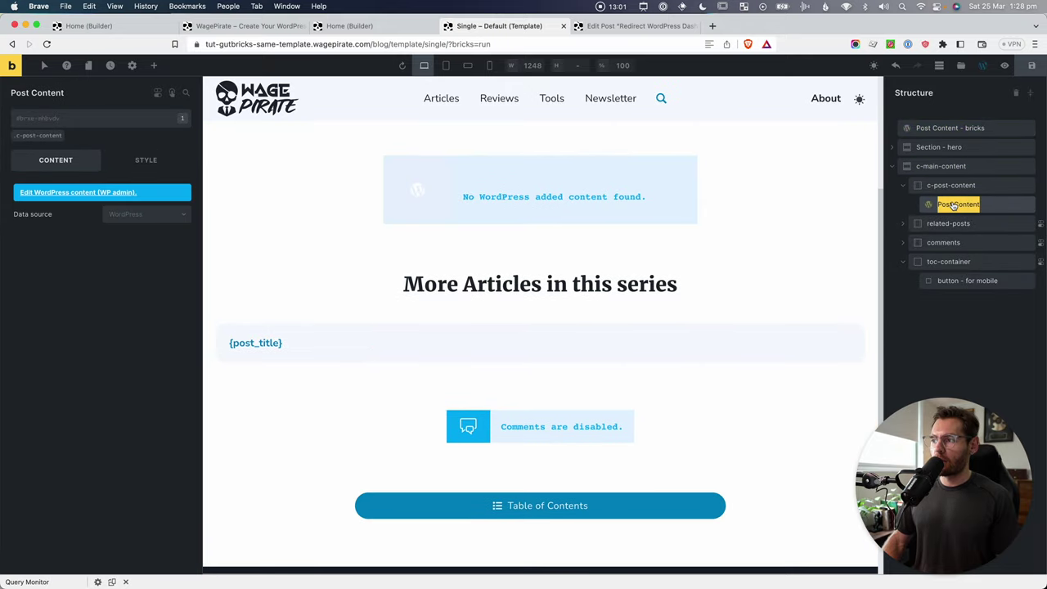
{"action": "key", "text": "Right"}
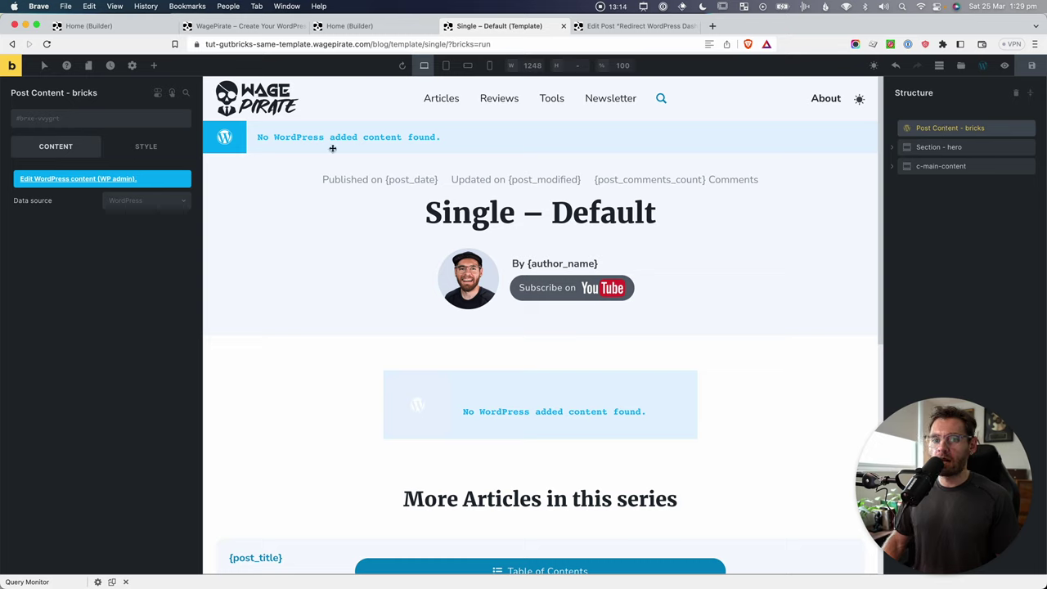
Set the data source of Post Content - bricks to Bricks and save the template.
{"action": "left_click", "coordinate": [138, 201]}
{"action": "left_click", "coordinate": [134, 236]}
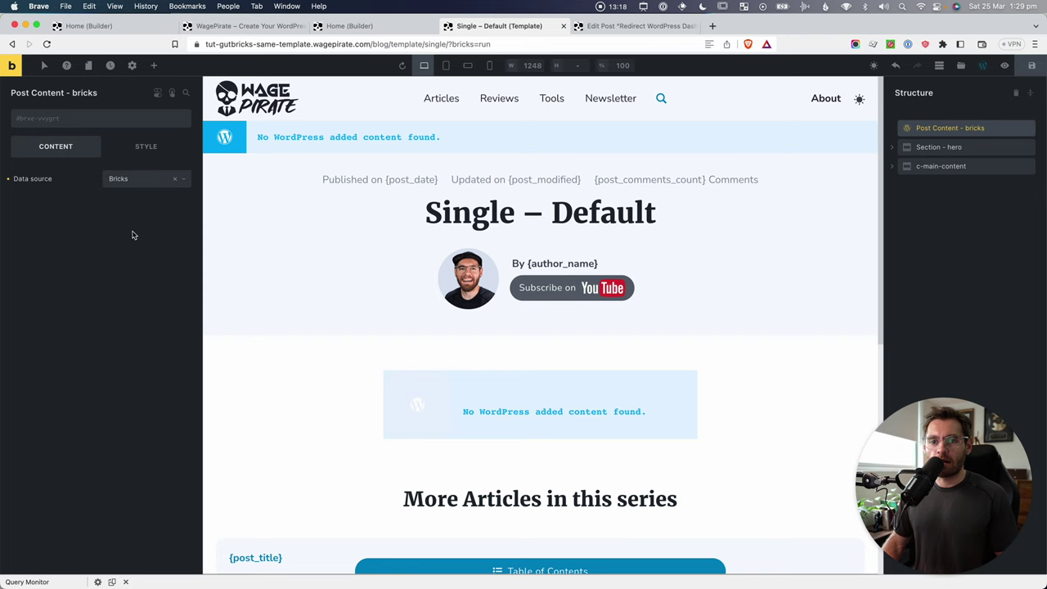
{"action": "left_click", "coordinate": [1034, 66]}
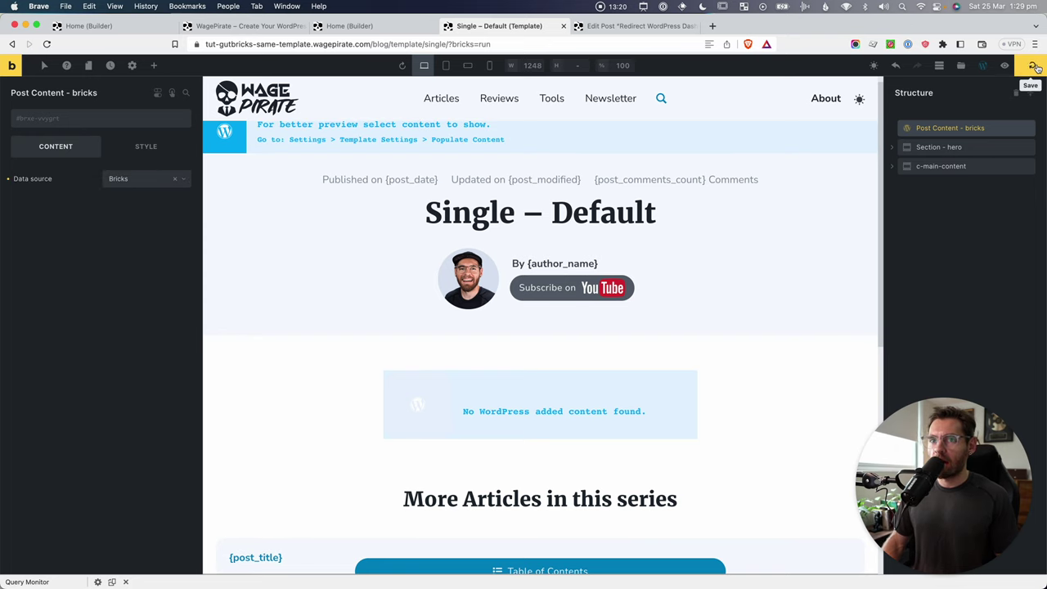
Reload the test site's home page and examine it down to the footer, checking it against the template's Bricks data source.
{"action": "left_click", "coordinate": [216, 26]}
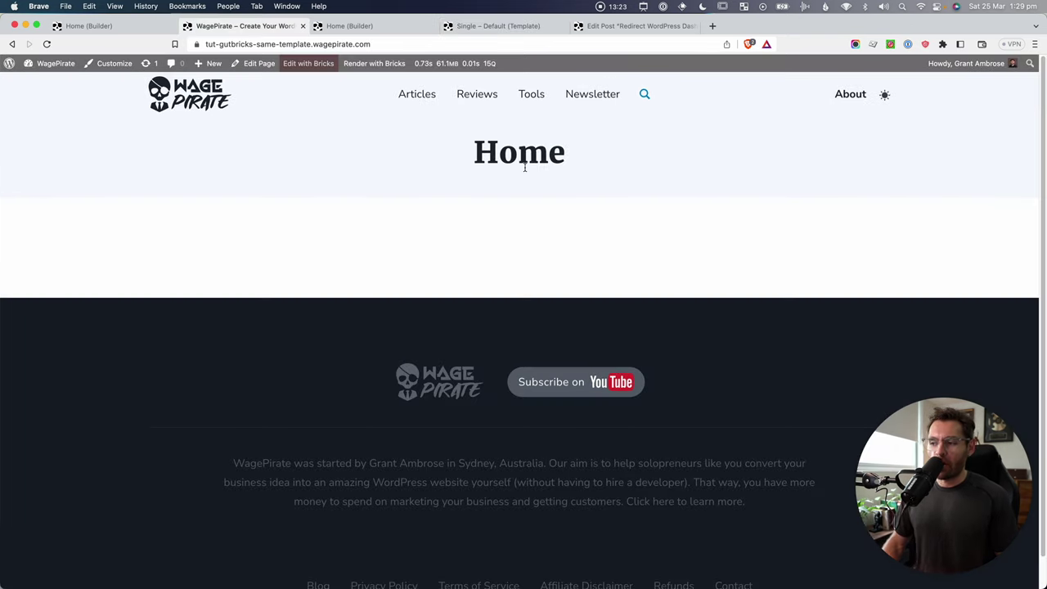
{"action": "key", "text": "super+r"}
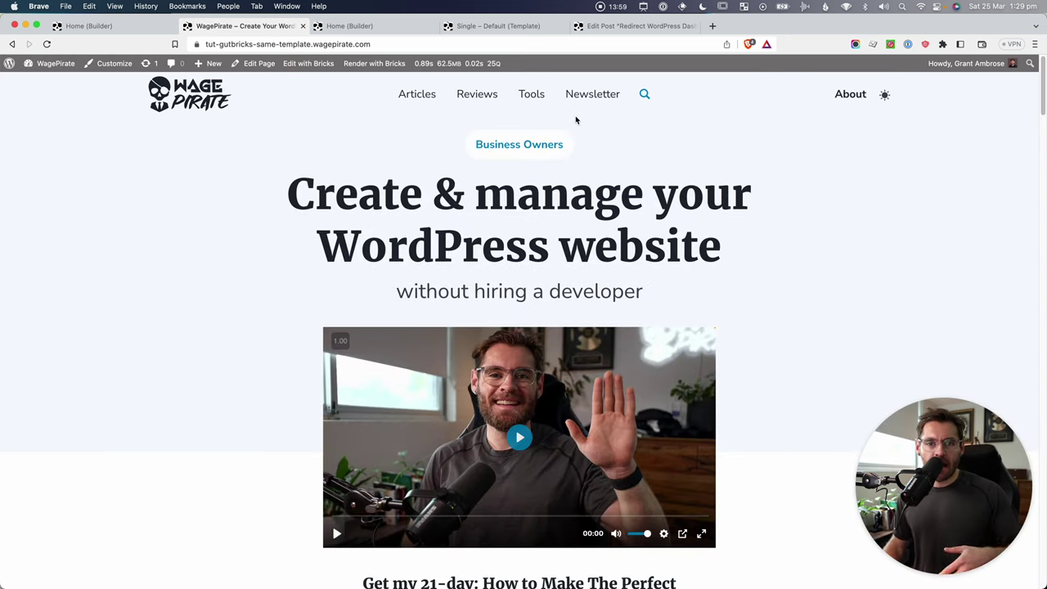
{"action": "left_click", "coordinate": [474, 25]}
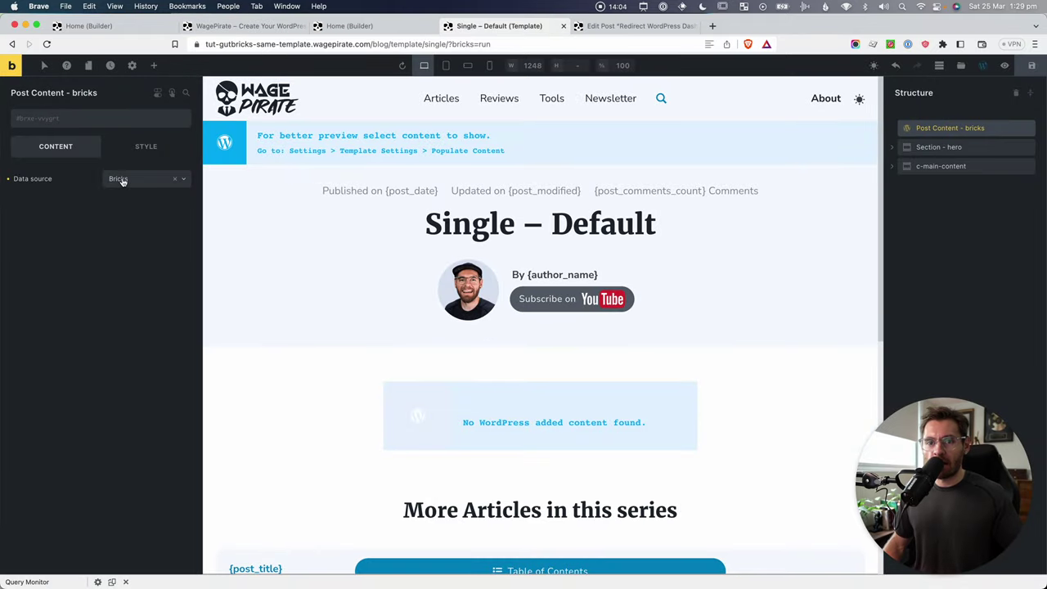
{"action": "left_click", "coordinate": [234, 26]}
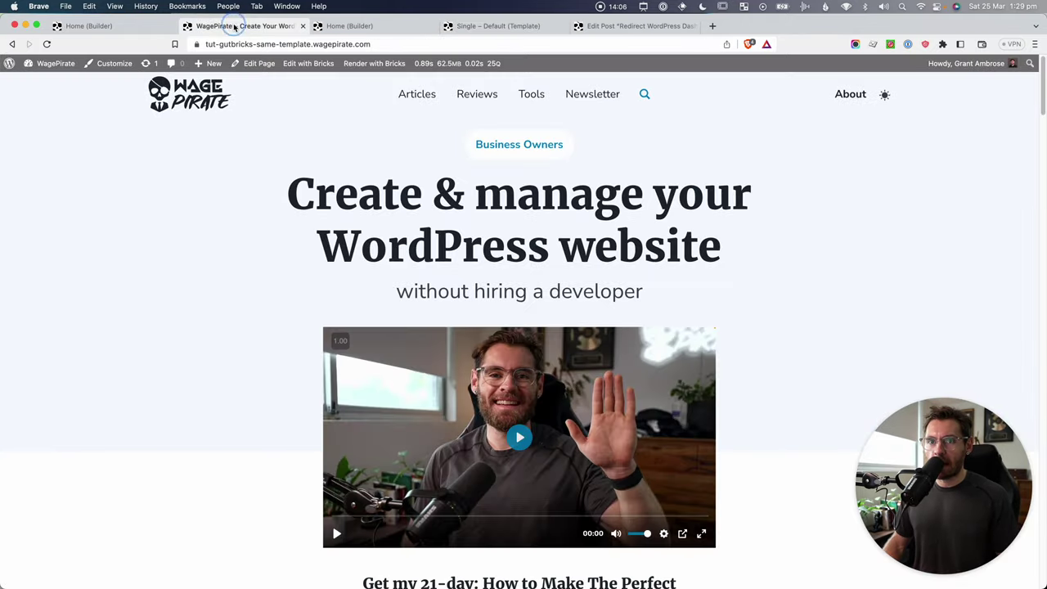
{"action": "left_click_drag", "start_coordinate": [1044, 82], "coordinate": [1040, 540]}
{"action": "left_click_drag", "start_coordinate": [104, 194], "coordinate": [1021, 428]}
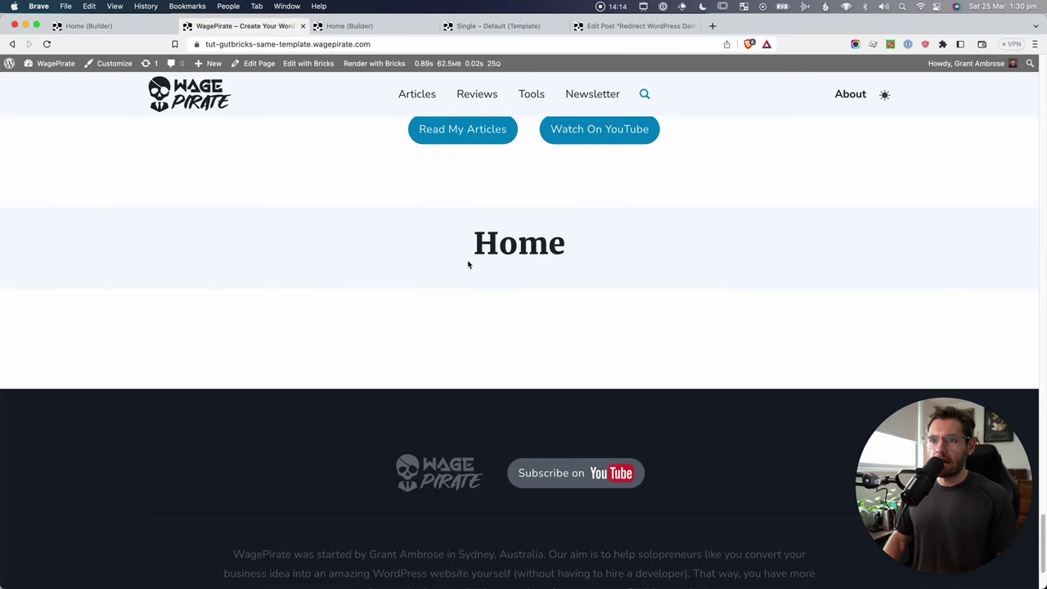
Return to the template and review the Post Content - bricks, Section - hero and c-main-content elements.
{"action": "left_click", "coordinate": [499, 25]}
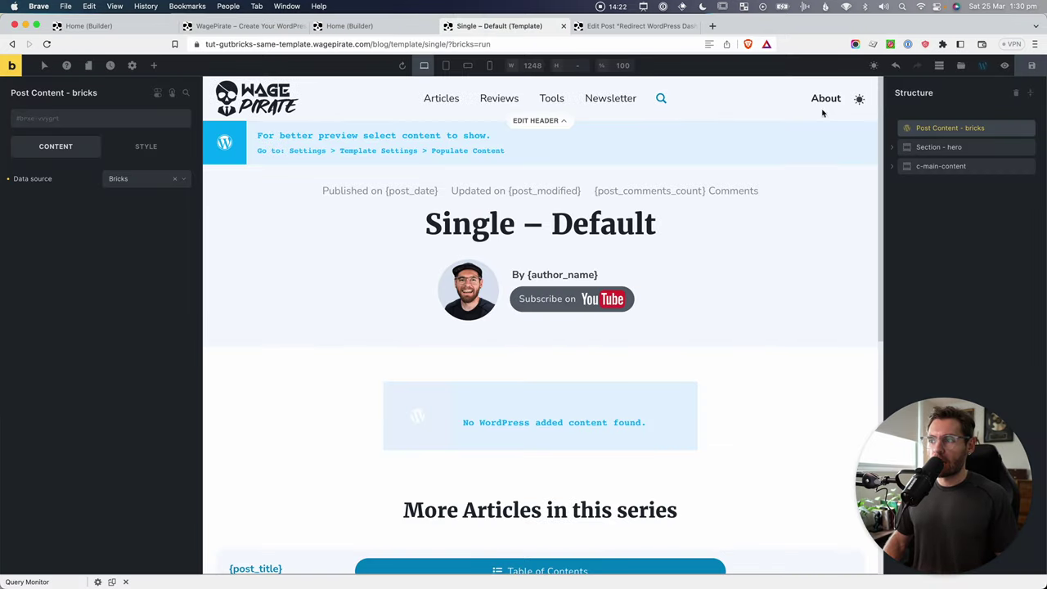
{"action": "left_click", "coordinate": [949, 147]}
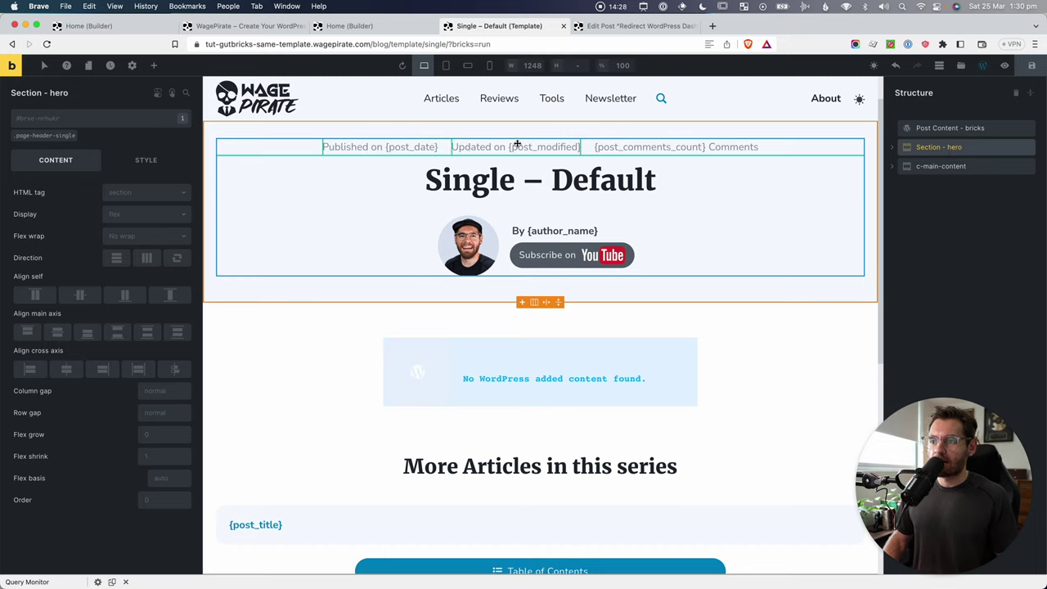
{"action": "left_click", "coordinate": [892, 147]}
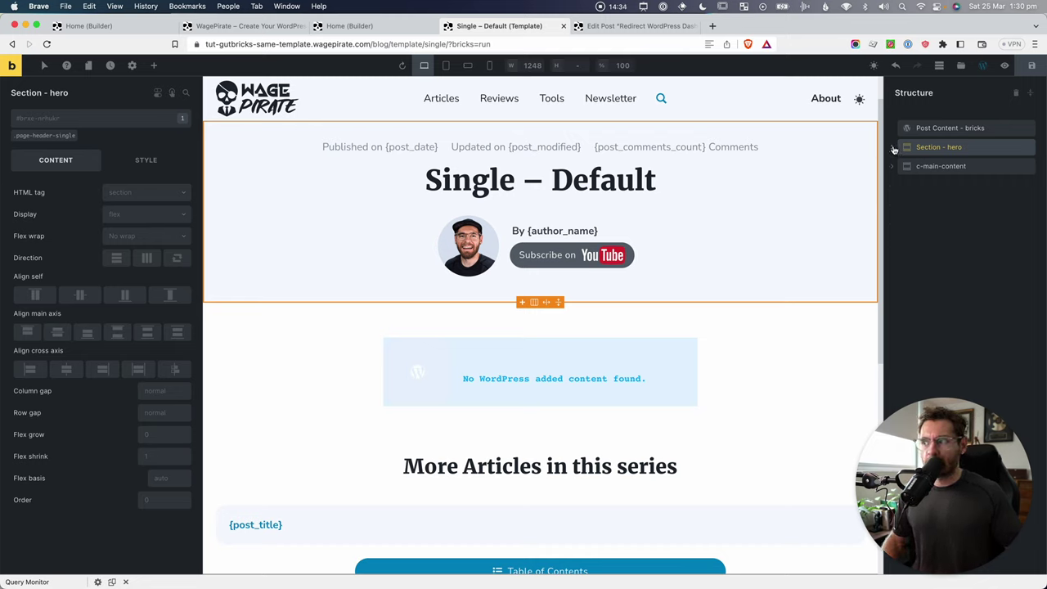
{"action": "left_click", "coordinate": [919, 131]}
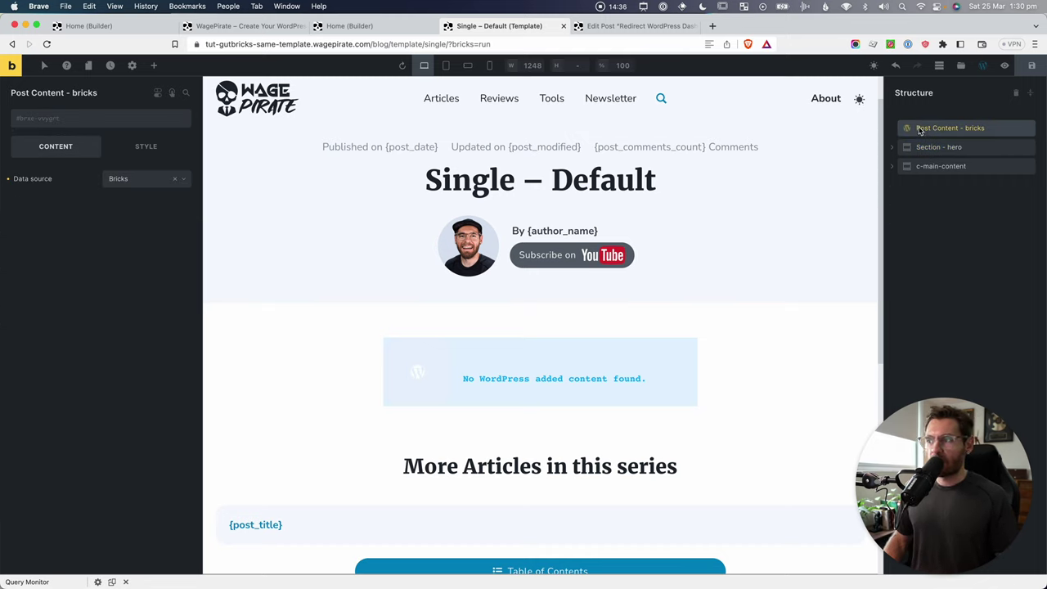
{"action": "left_click_drag", "start_coordinate": [923, 127], "coordinate": [1010, 145]}
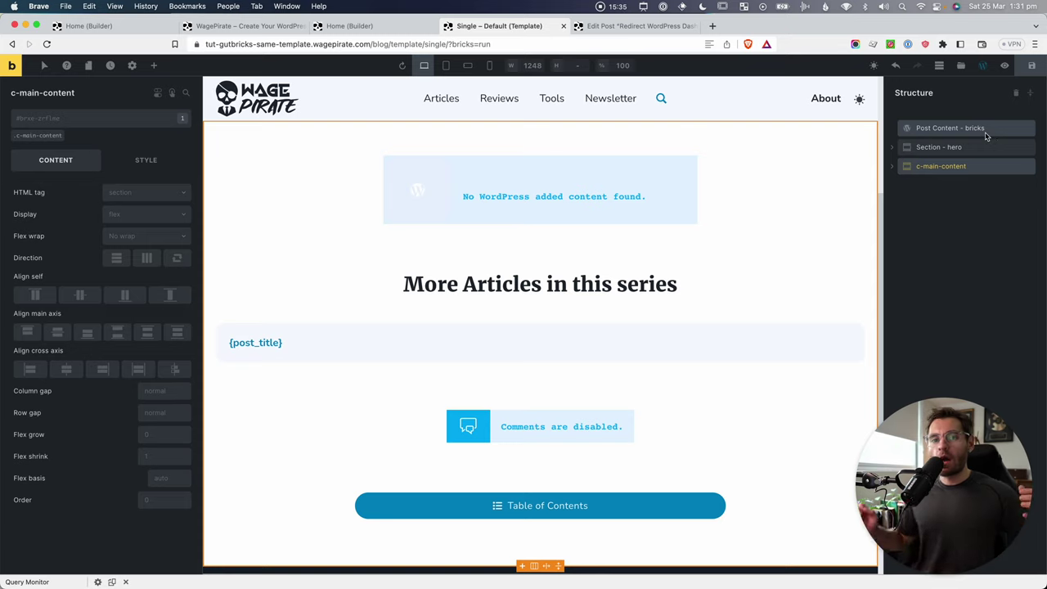
{"action": "left_click", "coordinate": [985, 127]}
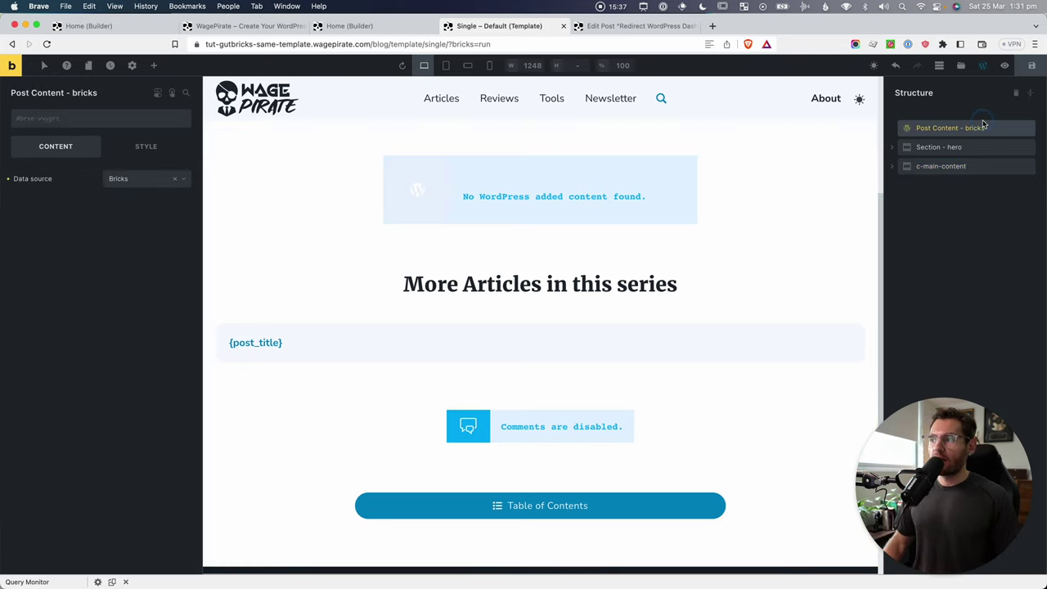
{"action": "left_click", "coordinate": [955, 147]}
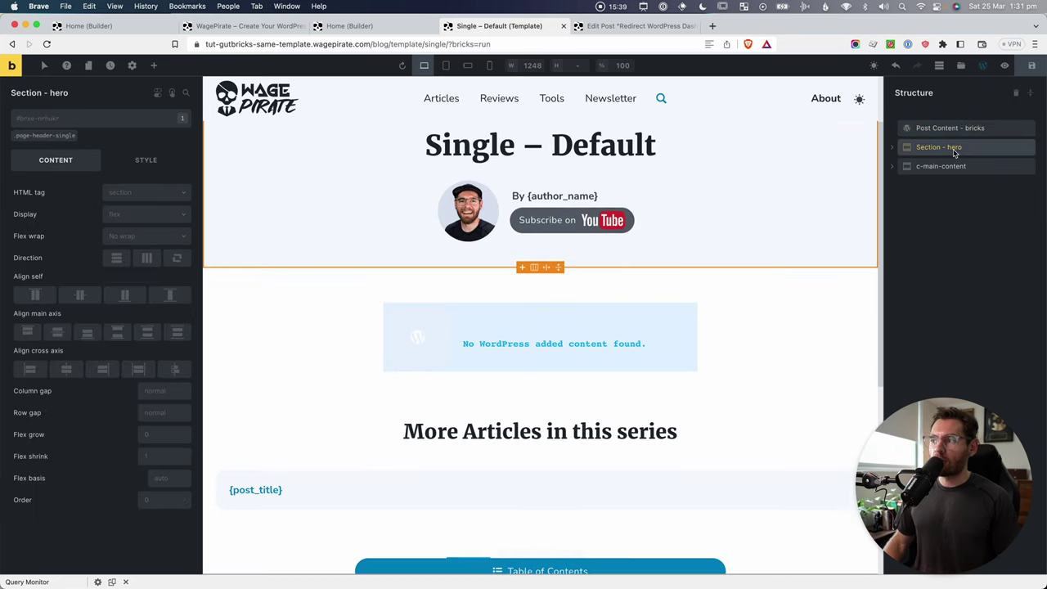
{"action": "left_click", "coordinate": [954, 166]}
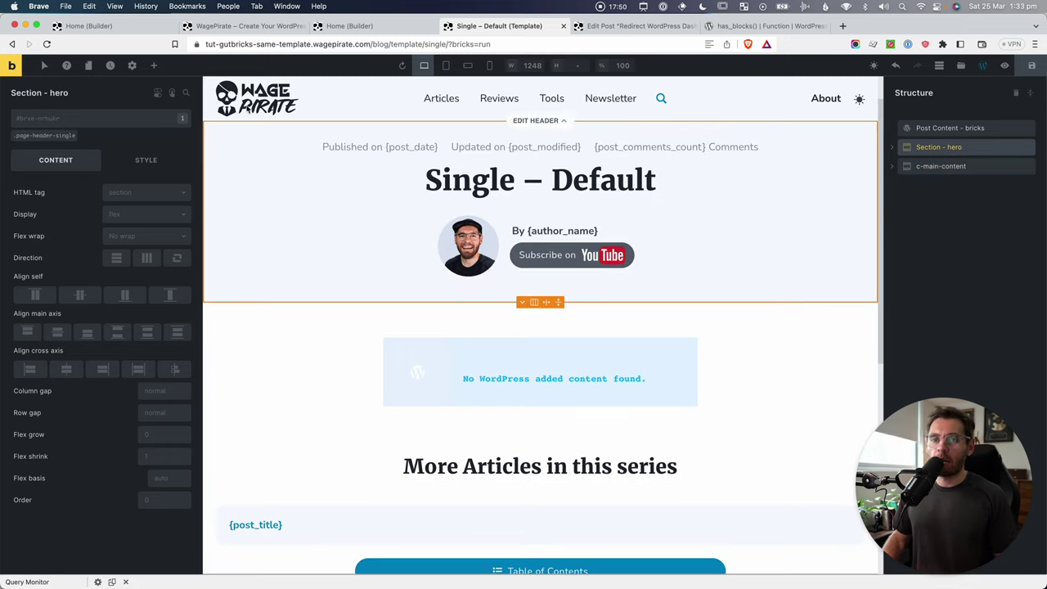
Add a render condition of type Dynamic data to Section - hero.
{"action": "left_click", "coordinate": [157, 93]}
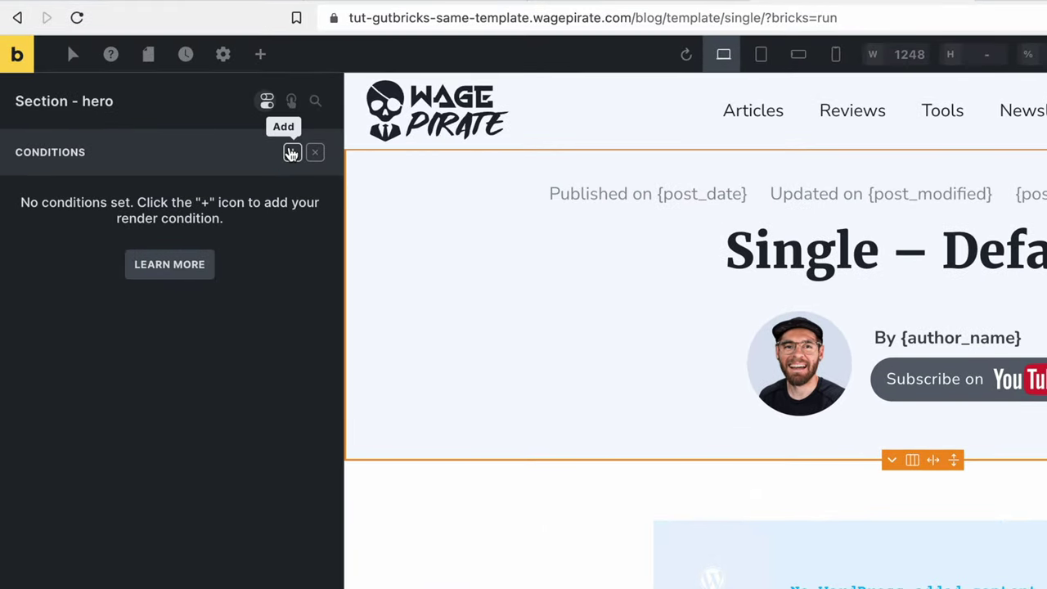
{"action": "left_click", "coordinate": [285, 149]}
{"action": "left_click", "coordinate": [153, 227]}
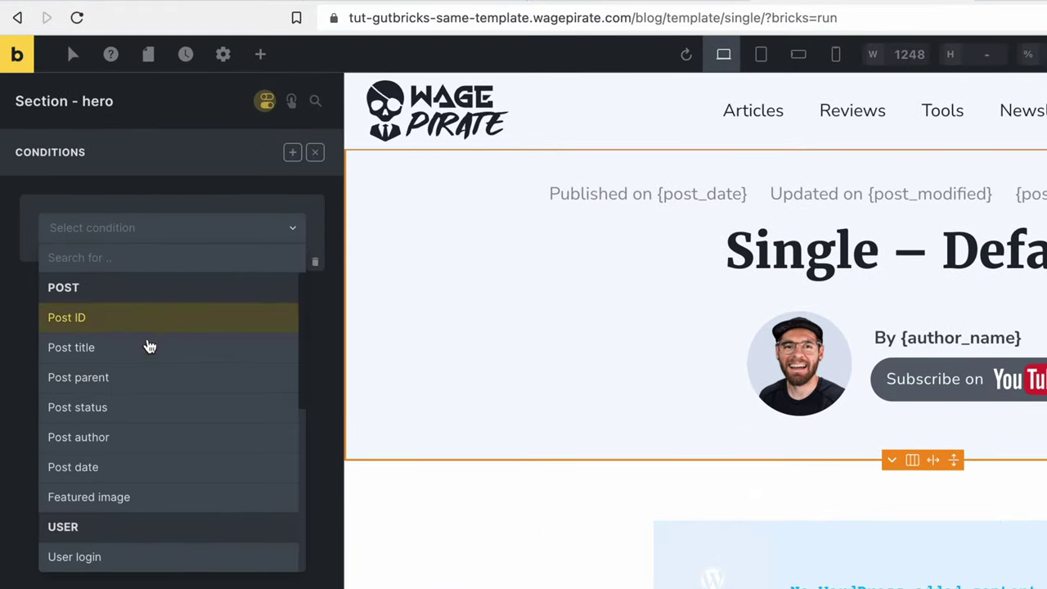
{"action": "scroll", "coordinate": [143, 361], "scroll_direction": "down", "scroll_amount": 4}
{"action": "left_click", "coordinate": [74, 478]}
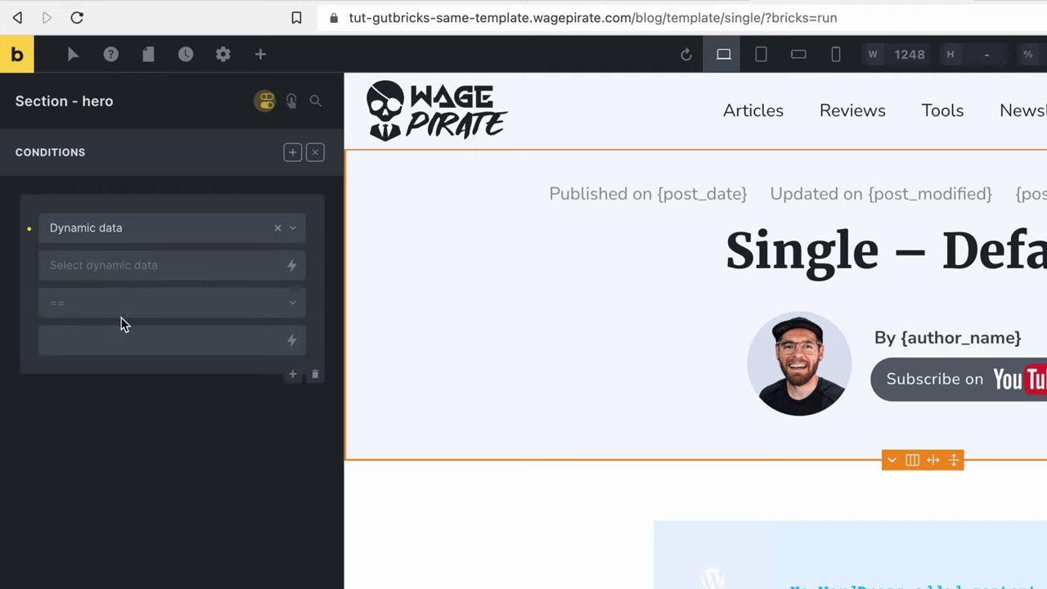
Complete Section - hero's render condition with the dynamic data {echo:has_blocks}, the operator == and the value true.
{"action": "left_click", "coordinate": [129, 273]}
{"action": "type", "text": "{}"}
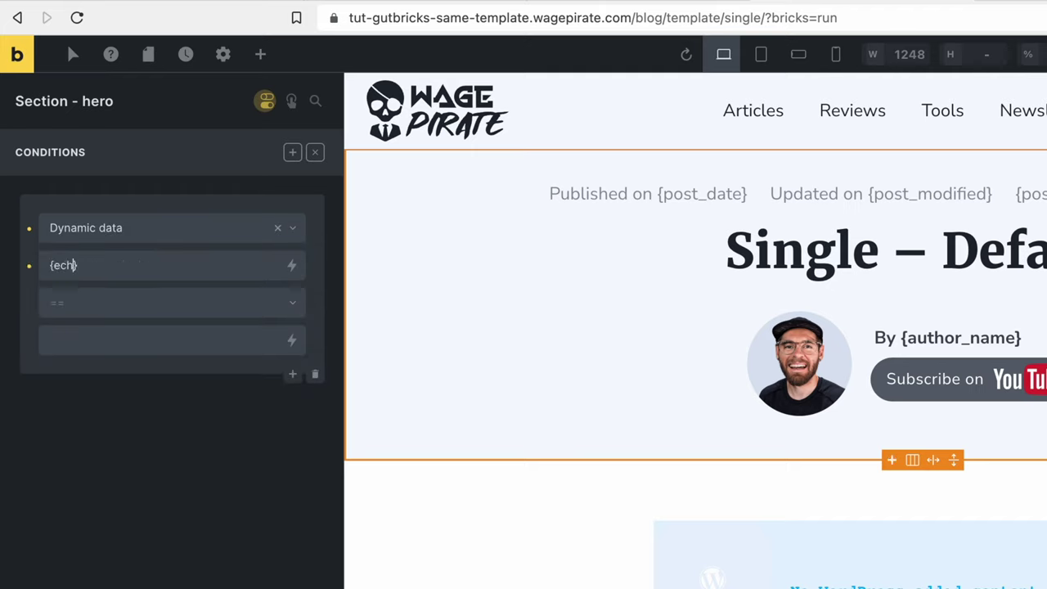
{"action": "type", "text": "echo:has_blocks"}
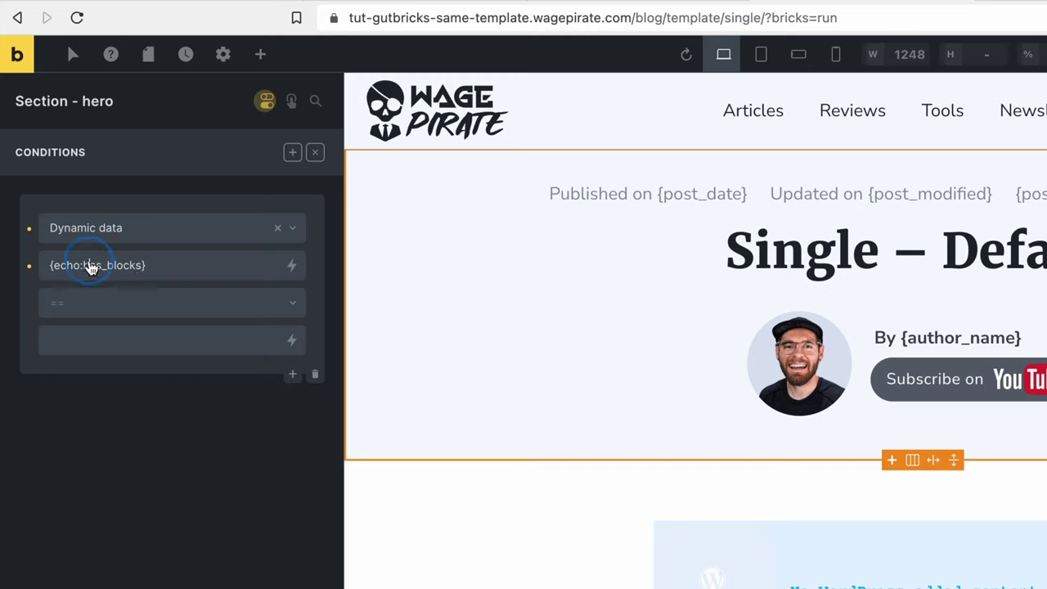
{"action": "left_click_drag", "start_coordinate": [89, 265], "coordinate": [131, 270]}
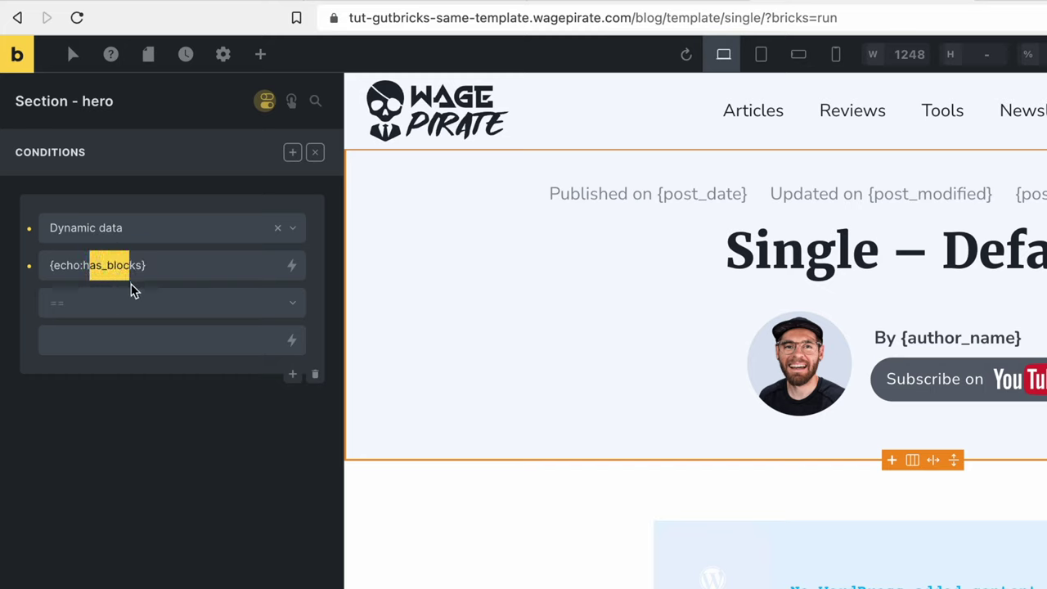
{"action": "left_click", "coordinate": [96, 307]}
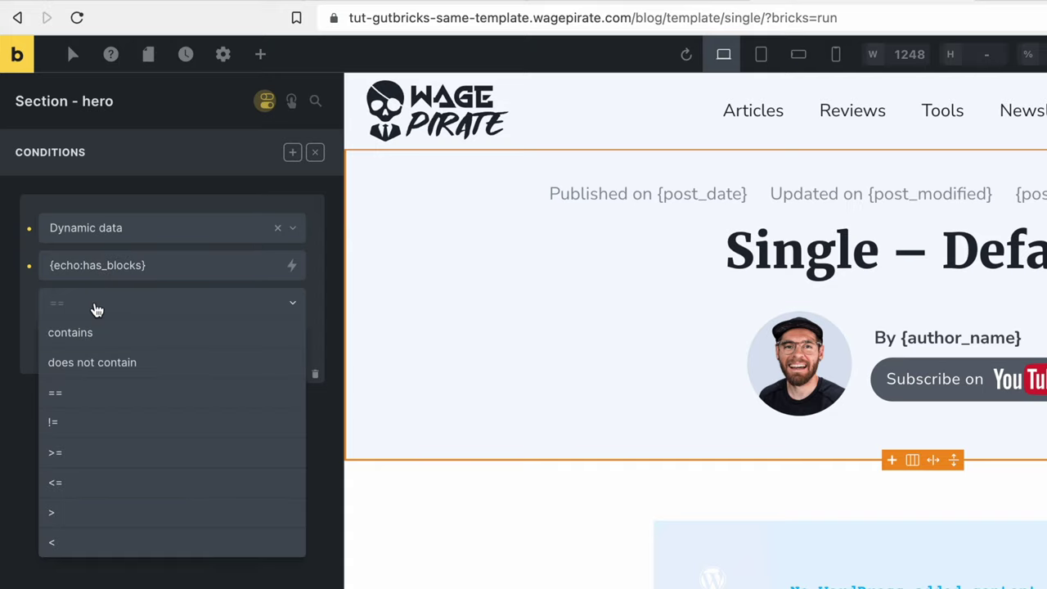
{"action": "left_click", "coordinate": [76, 395]}
{"action": "left_click", "coordinate": [86, 335]}
{"action": "type", "text": "true"}
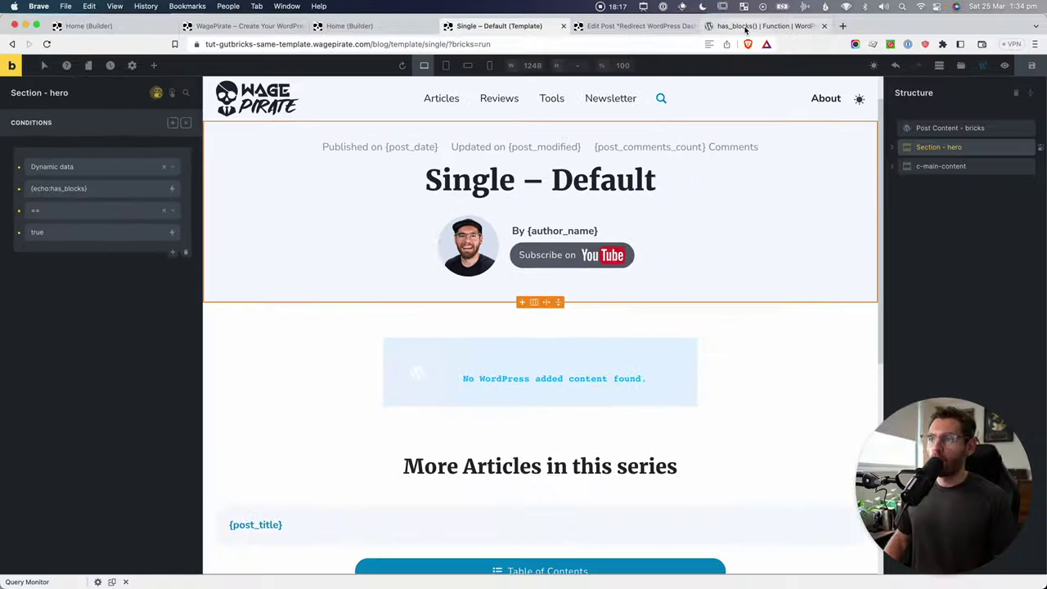
Consult the WordPress has_blocks() function reference, reading its signature and the description of what it determines.
{"action": "left_click", "coordinate": [765, 25]}
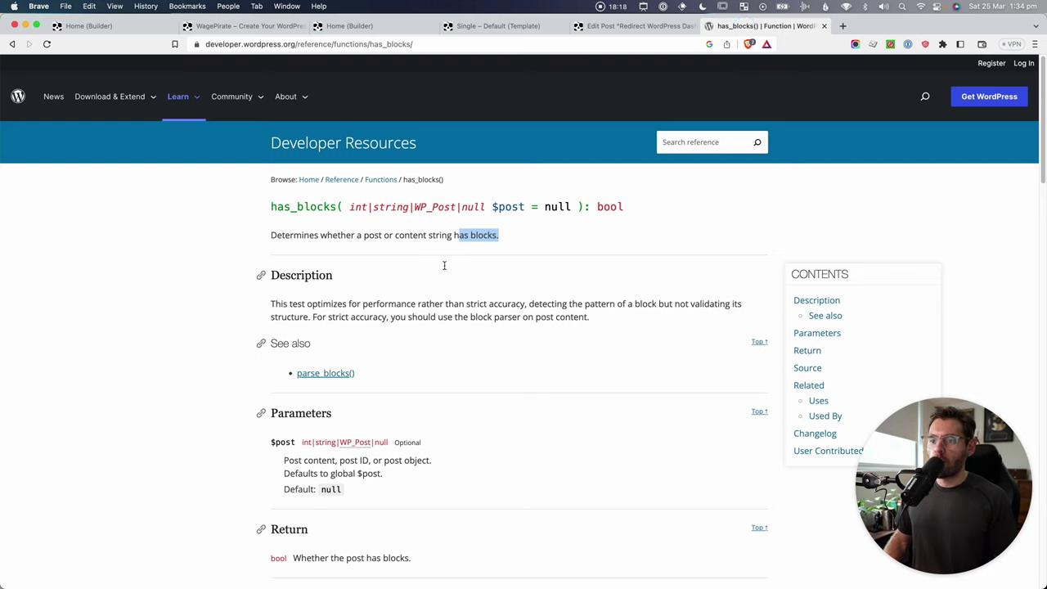
{"action": "left_click", "coordinate": [294, 195]}
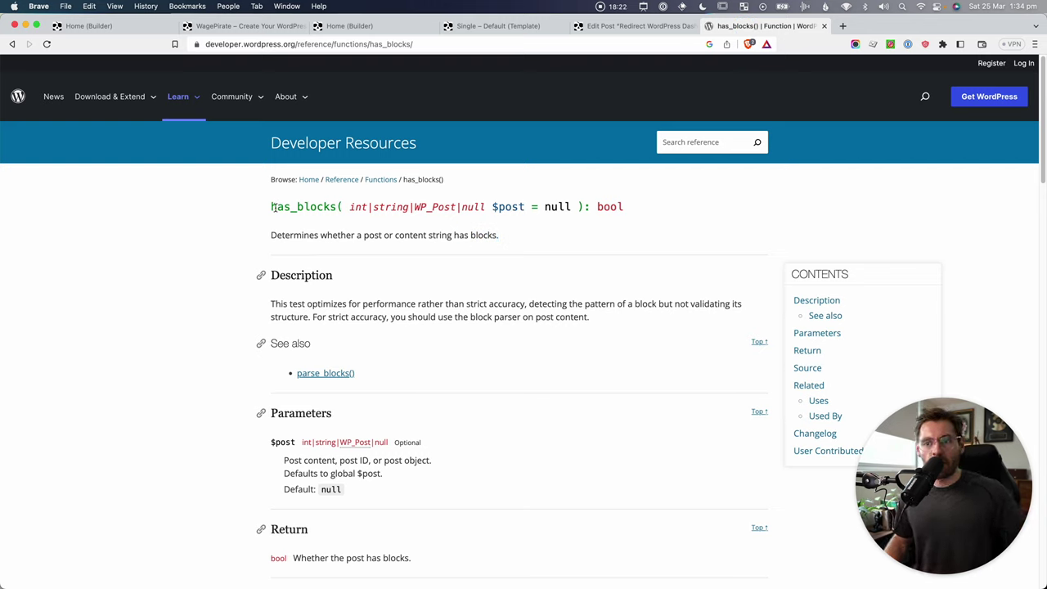
{"action": "left_click_drag", "start_coordinate": [272, 207], "coordinate": [348, 210]}
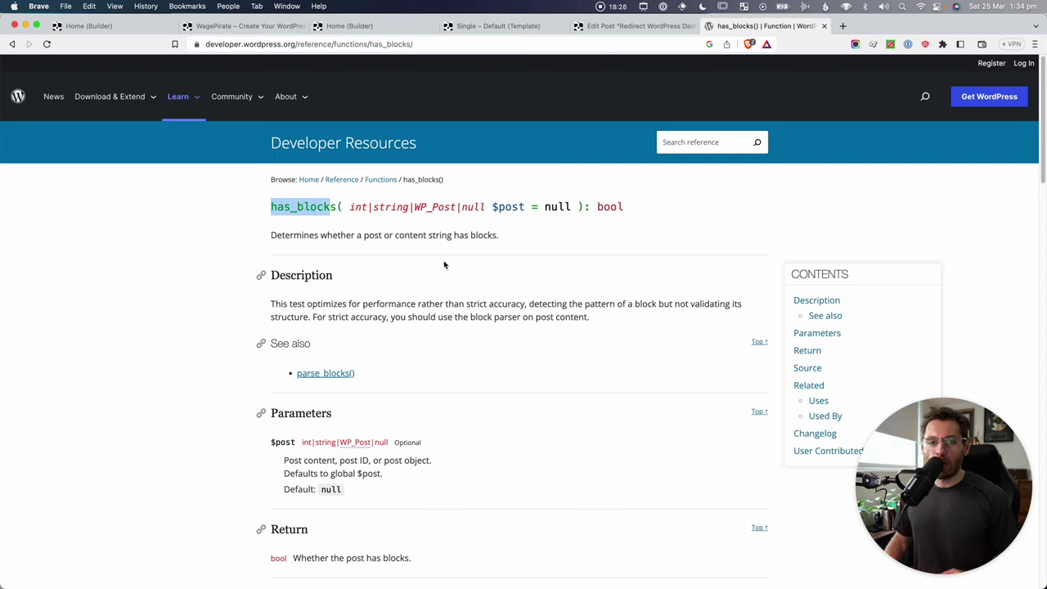
{"action": "left_click_drag", "start_coordinate": [285, 235], "coordinate": [444, 234]}
{"action": "double_click", "coordinate": [483, 234]}
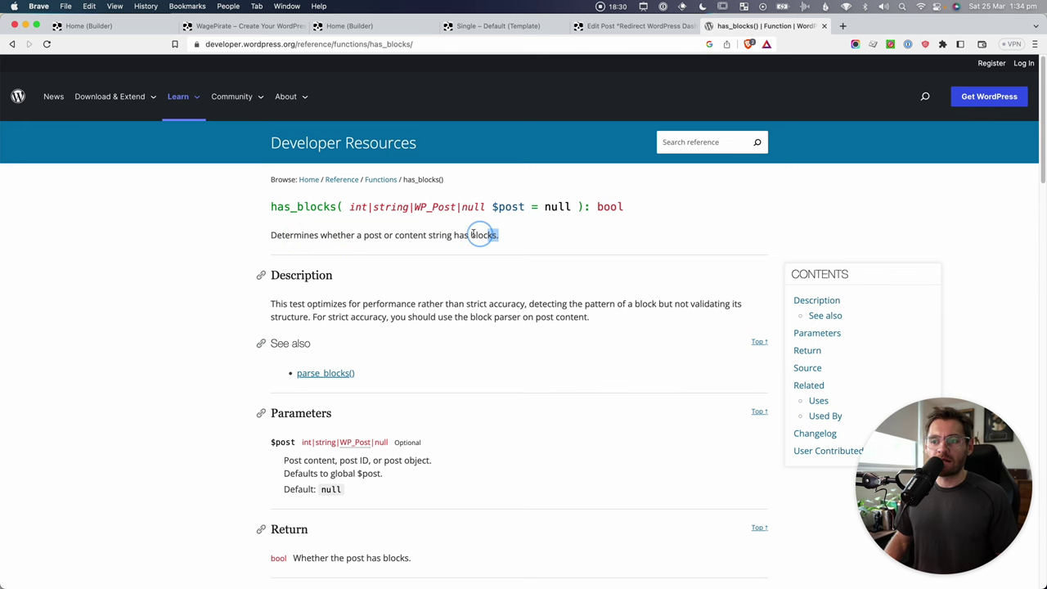
Review the "Redirect WordPress Dashboard to a custom URL for Admins" post in the block editor and show the available blocks.
{"action": "left_click", "coordinate": [601, 27]}
{"action": "left_click", "coordinate": [555, 295]}
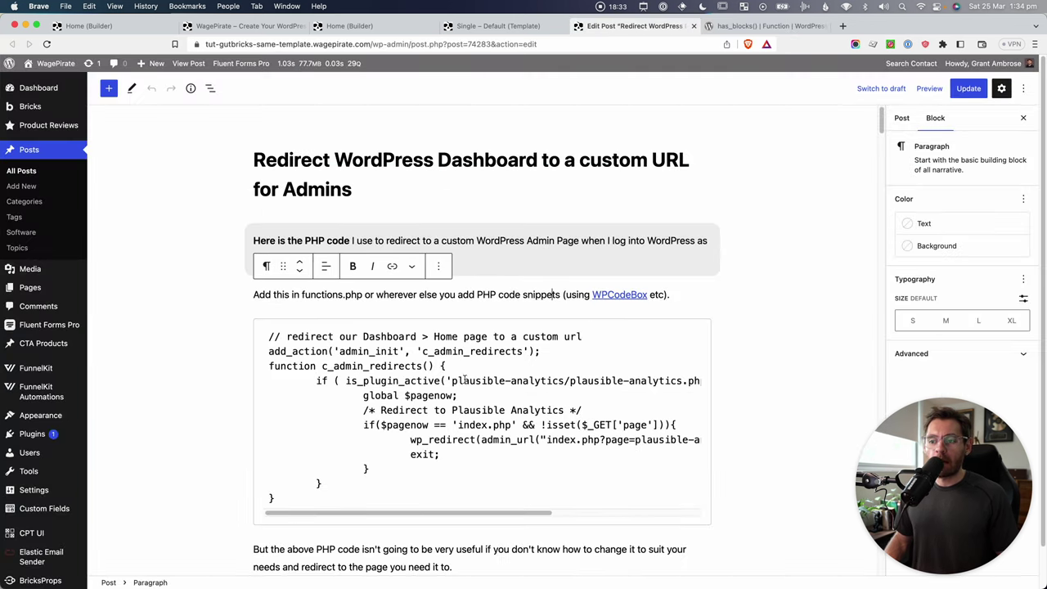
{"action": "scroll", "coordinate": [562, 399], "scroll_direction": "down", "scroll_amount": 2}
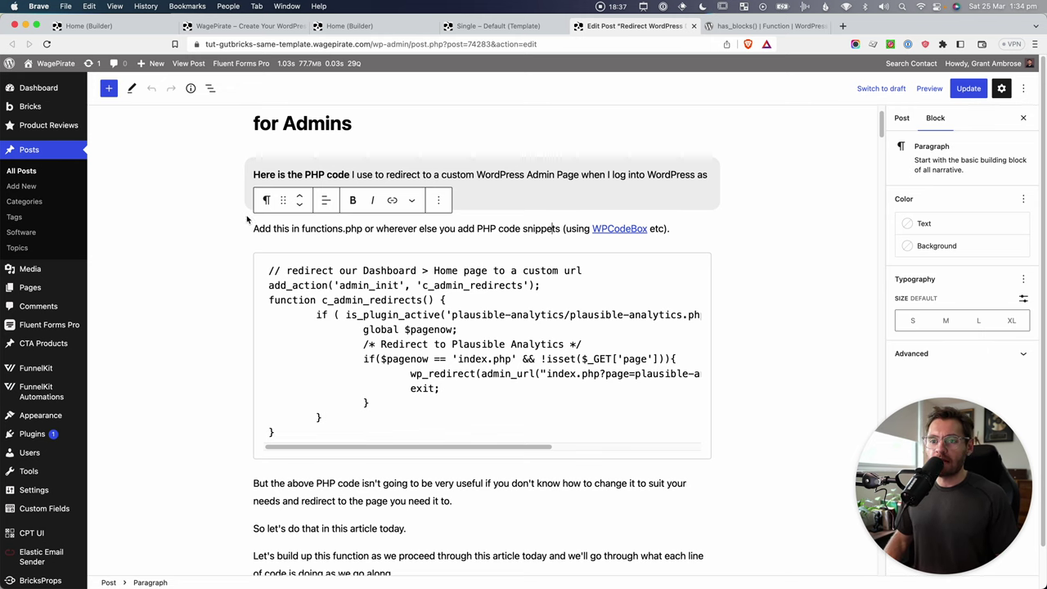
{"action": "scroll", "coordinate": [344, 342], "scroll_direction": "down", "scroll_amount": 5}
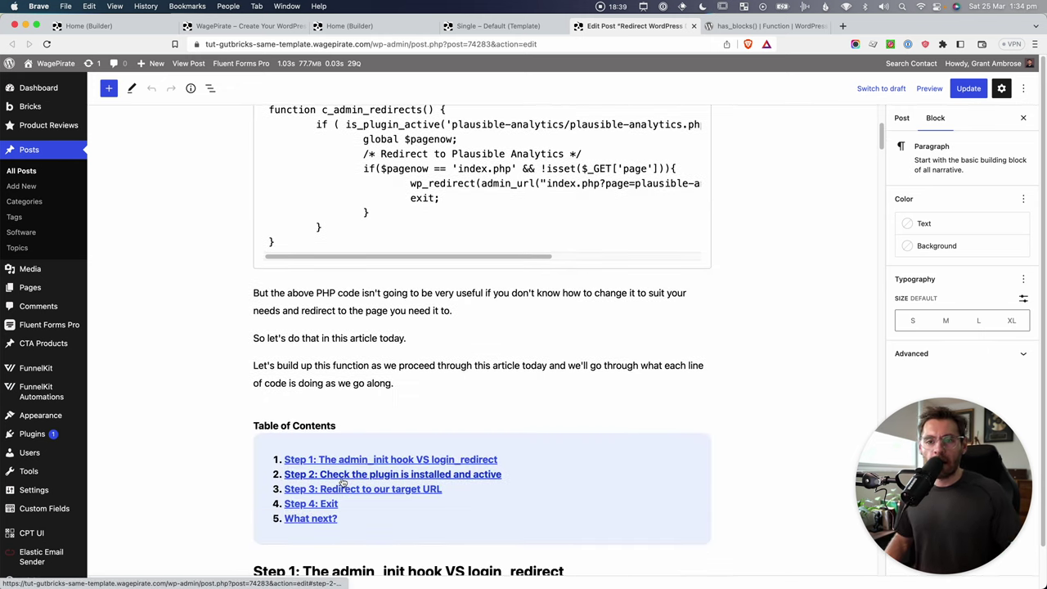
{"action": "scroll", "coordinate": [193, 143], "scroll_direction": "up", "scroll_amount": 3}
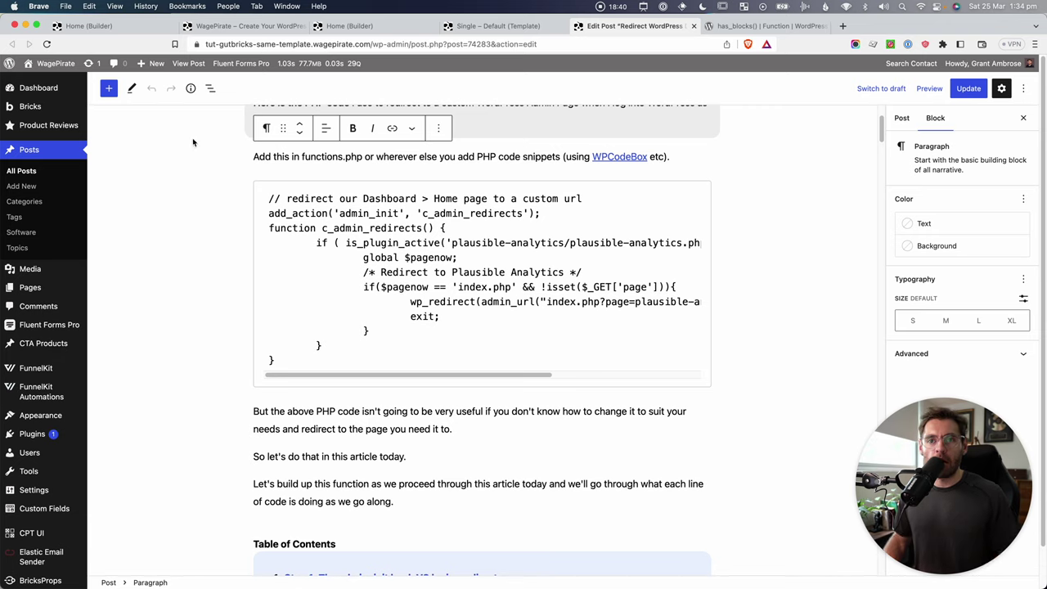
{"action": "left_click", "coordinate": [109, 88]}
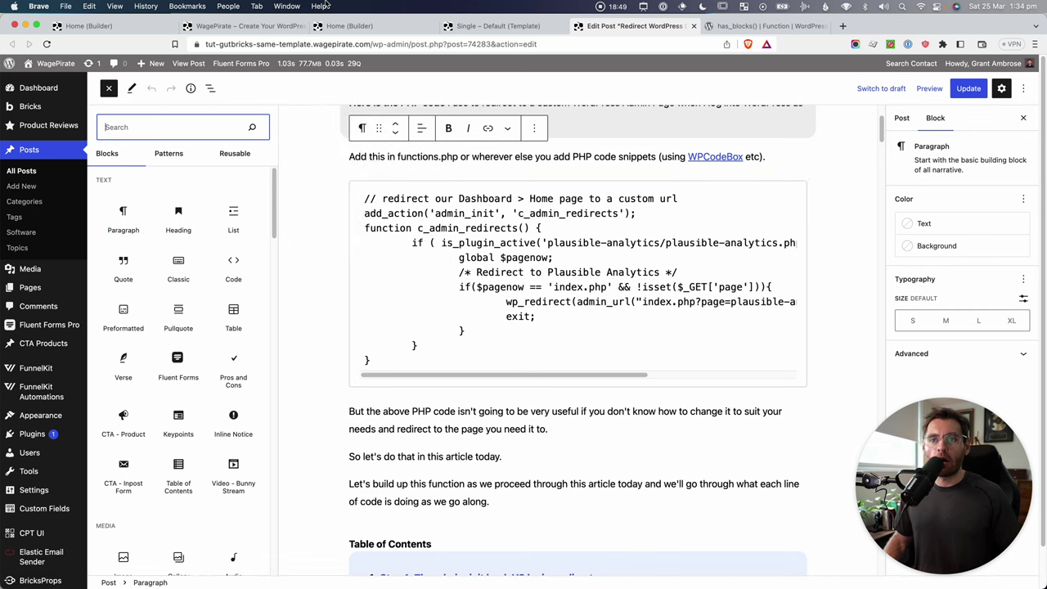
Return to the Single - Default template, review the hero's has_blocks condition and save the template.
{"action": "left_click", "coordinate": [491, 25]}
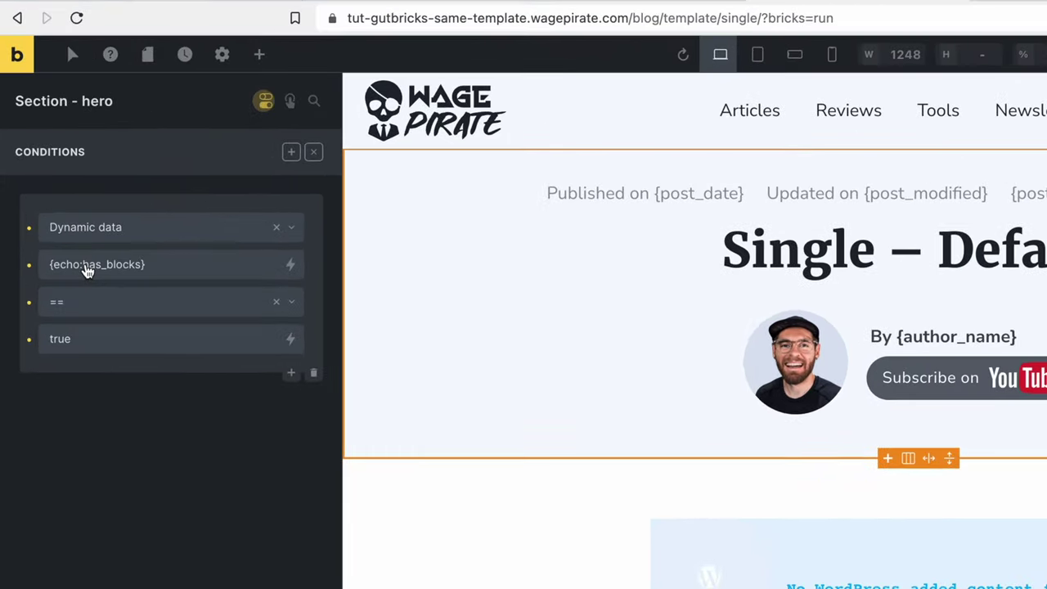
{"action": "left_click_drag", "start_coordinate": [85, 270], "coordinate": [129, 270]}
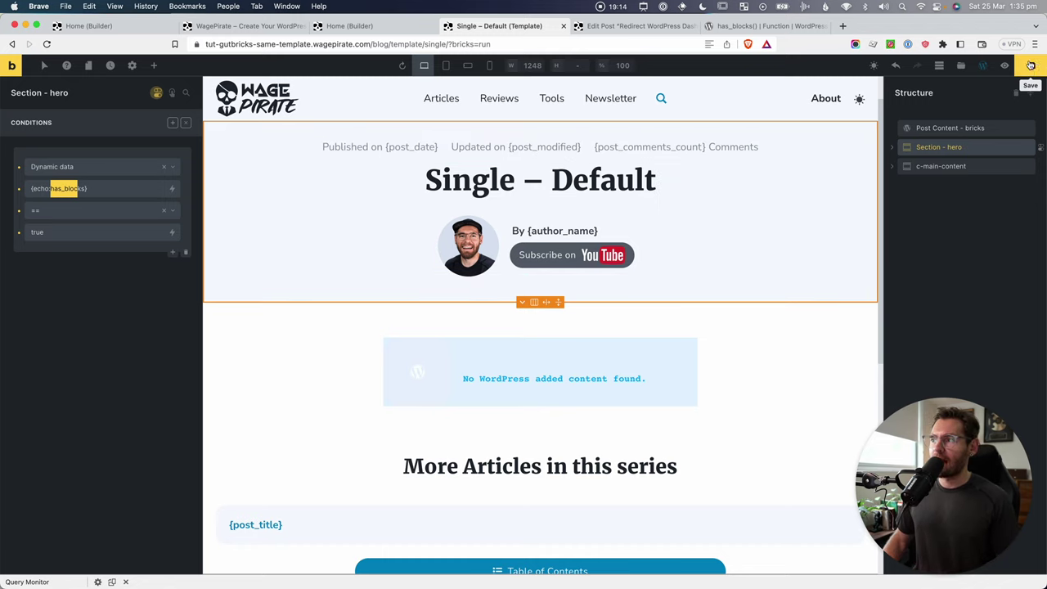
{"action": "left_click", "coordinate": [1031, 66]}
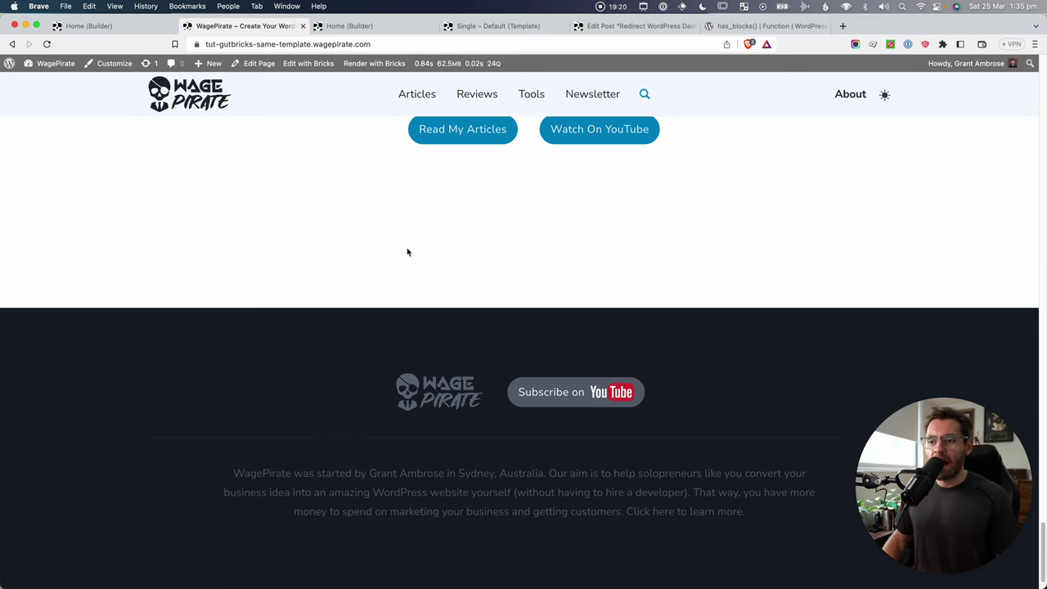
Open the Home page's block editor in a new tab to check for blocks, and return to the template.
{"action": "left_click", "coordinate": [260, 63], "text": "super"}
{"action": "left_click", "coordinate": [349, 29]}
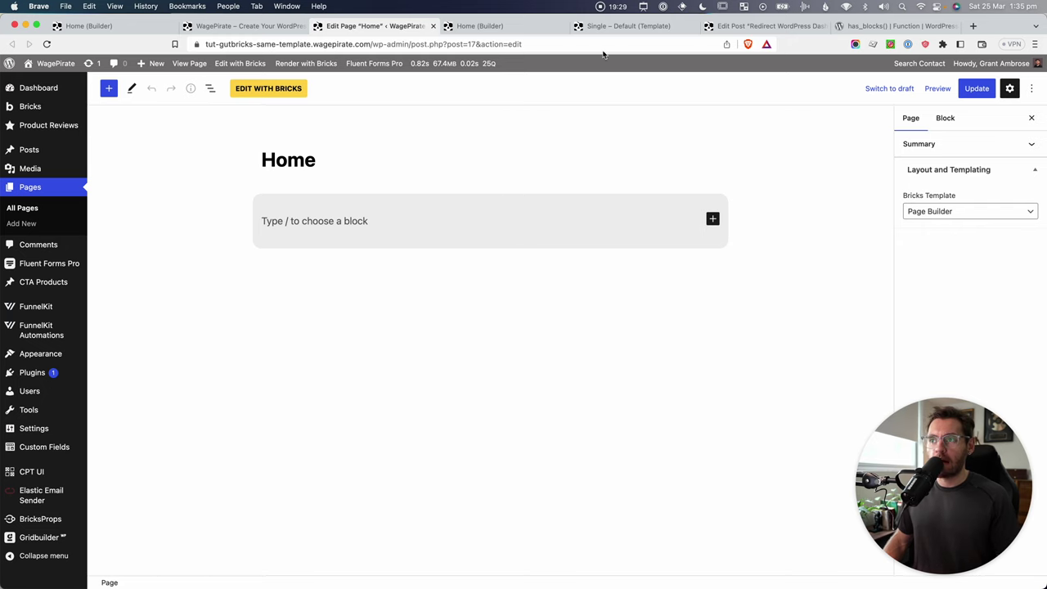
{"action": "left_click", "coordinate": [613, 27]}
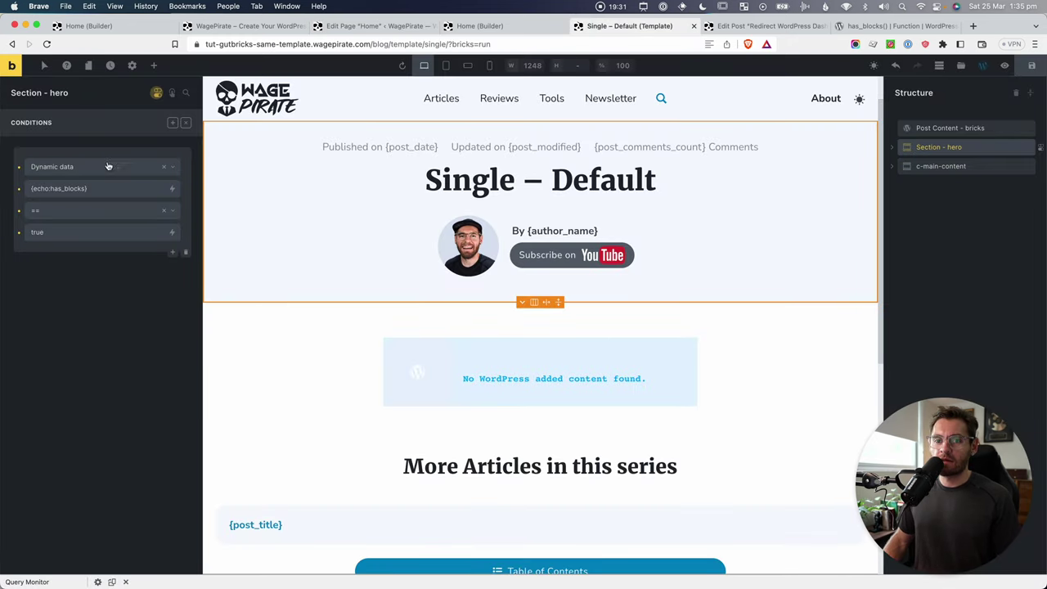
Copy the {echo:has_blocks} tag from Section - hero's condition and add an empty render condition to c-main-content.
{"action": "triple_click", "coordinate": [64, 190]}
{"action": "key", "text": "super+c"}
{"action": "left_click", "coordinate": [1008, 166]}
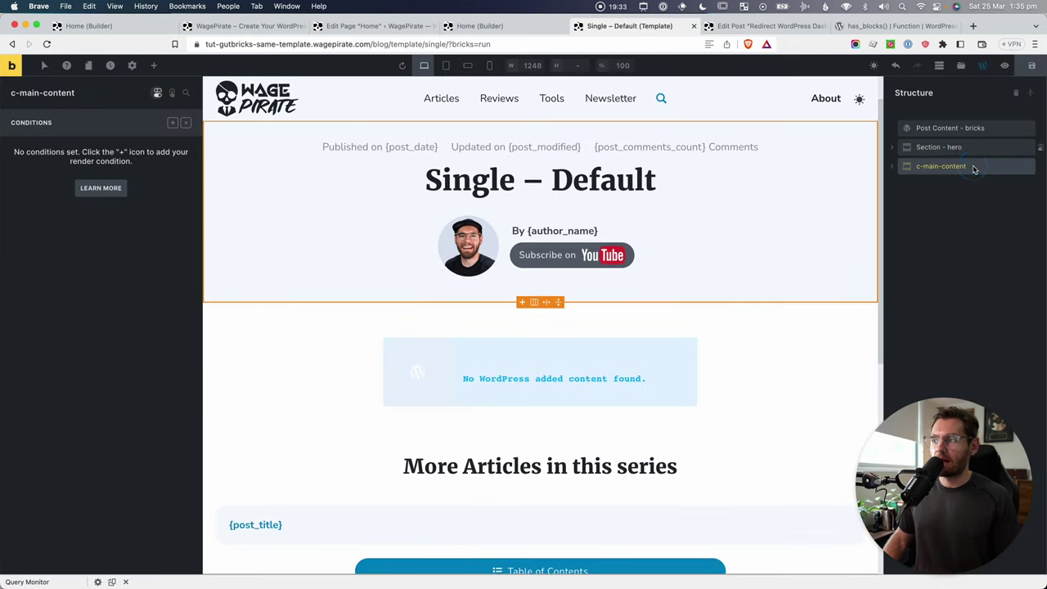
{"action": "left_click", "coordinate": [173, 122]}
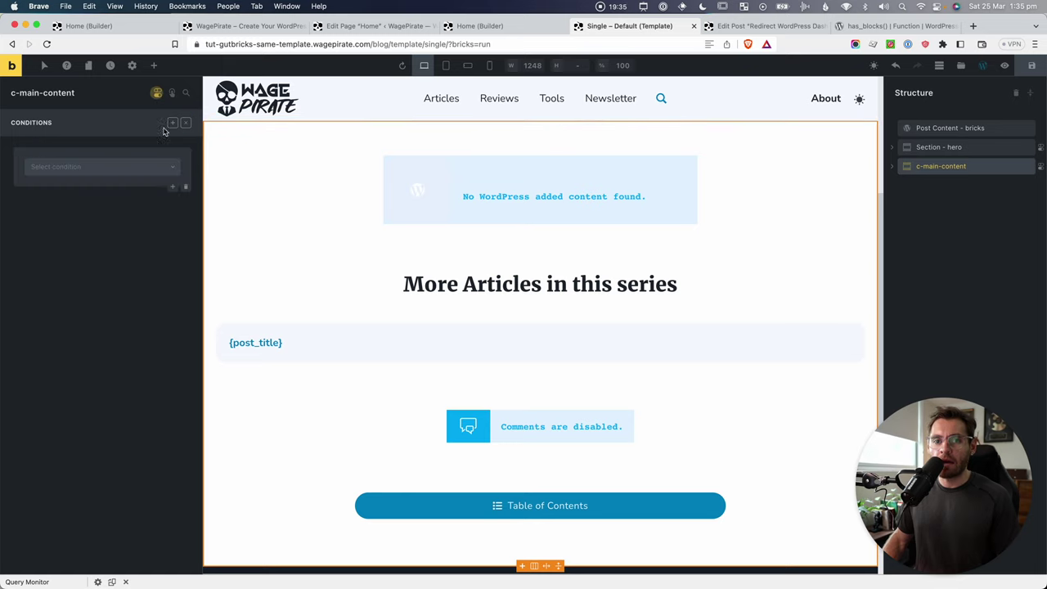
Make c-main-content's condition a Dynamic data check on the copied {echo:has_blocks} tag and choose its comparison operator.
{"action": "left_click", "coordinate": [87, 169]}
{"action": "scroll", "coordinate": [72, 246], "scroll_direction": "down", "scroll_amount": 5}
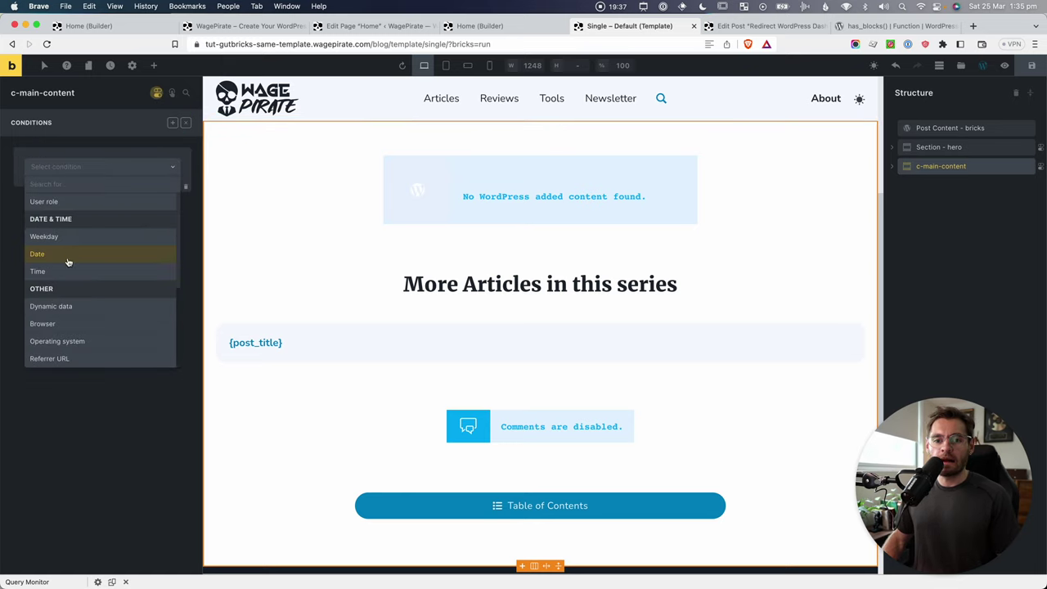
{"action": "left_click", "coordinate": [63, 307]}
{"action": "left_click", "coordinate": [69, 188]}
{"action": "key", "text": "super+v"}
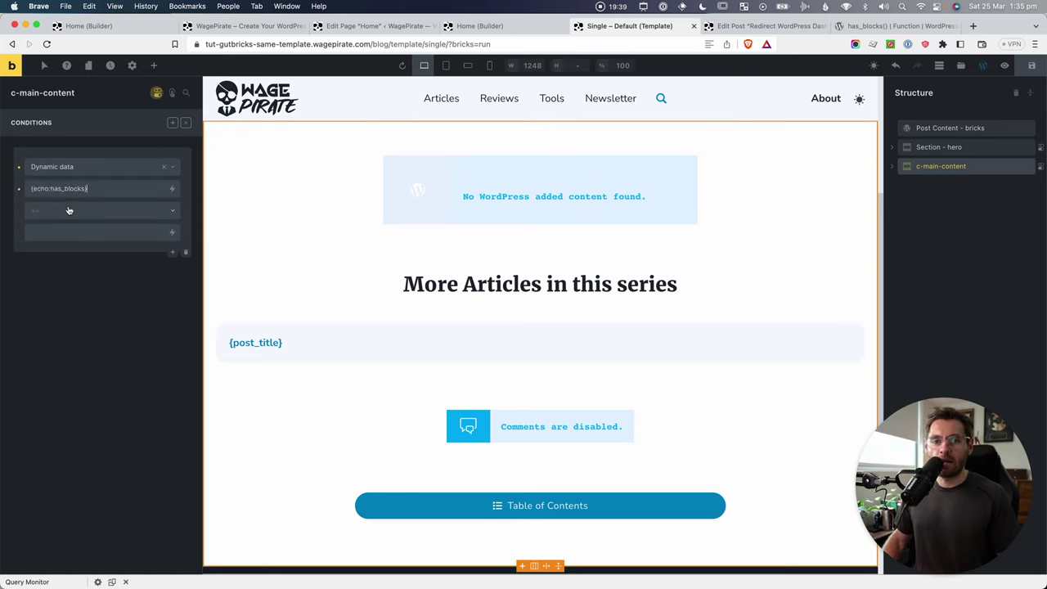
{"action": "left_click", "coordinate": [66, 217]}
{"action": "left_click", "coordinate": [66, 245]}
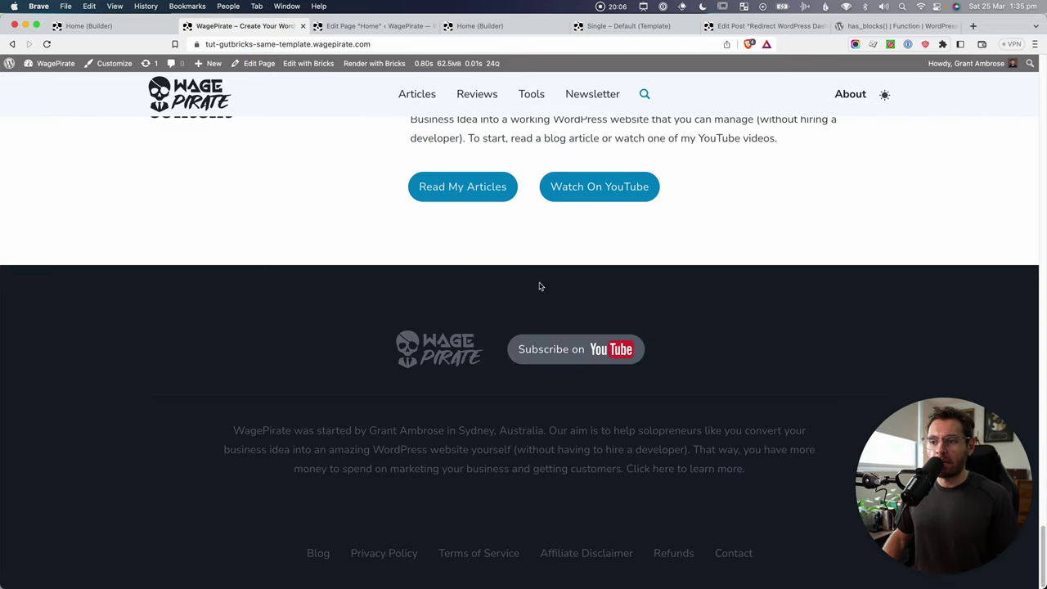
{"action": "key", "text": "super+shift+4"}
{"action": "left_click_drag", "start_coordinate": [344, 162], "coordinate": [705, 266]}
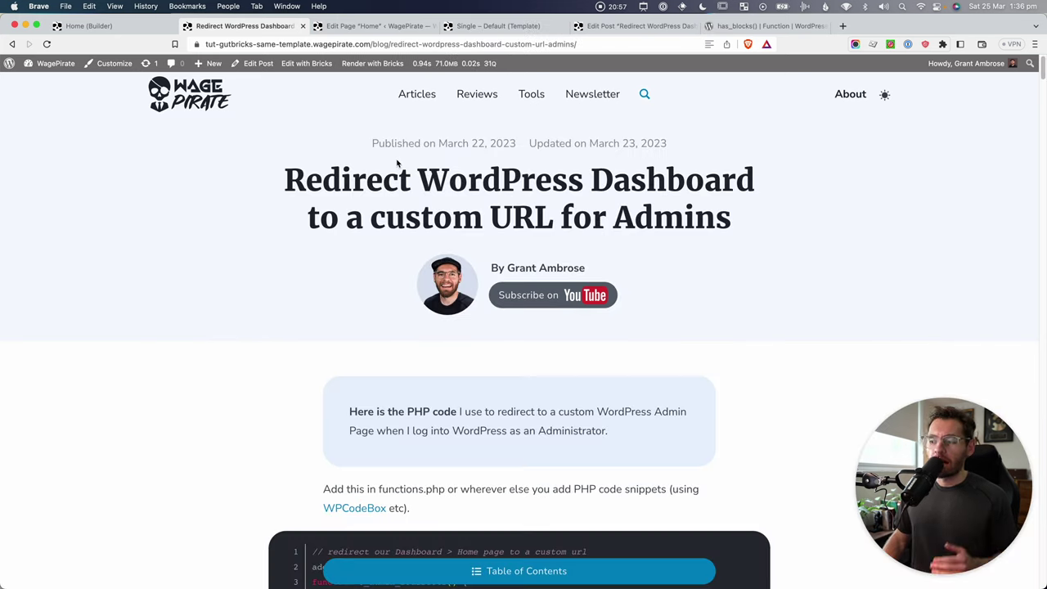
Return to the template and review the Post Content - bricks and Section - hero elements.
{"action": "left_click", "coordinate": [480, 25]}
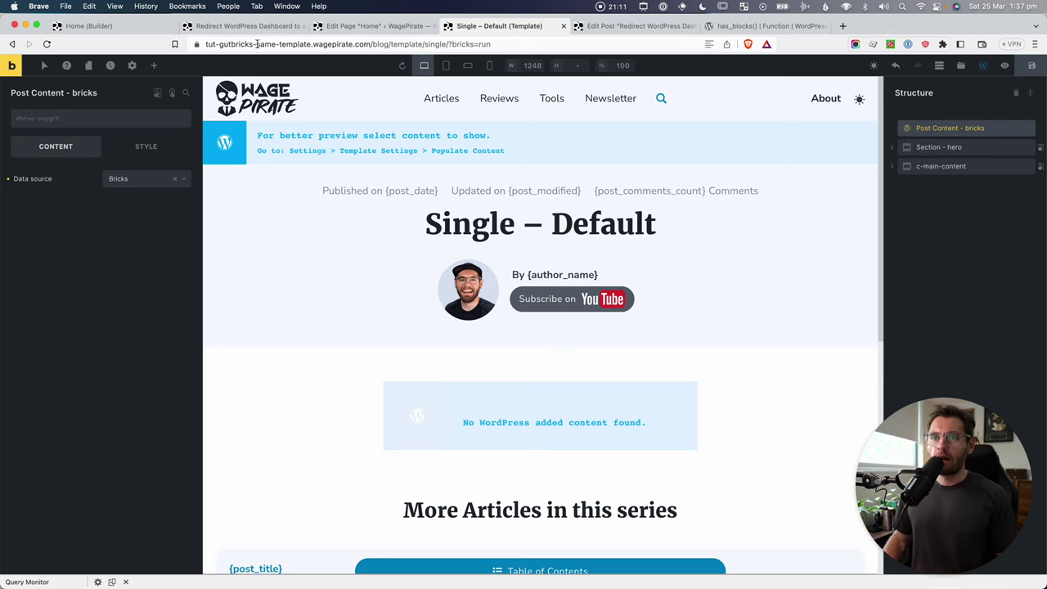
{"action": "left_click", "coordinate": [941, 149]}
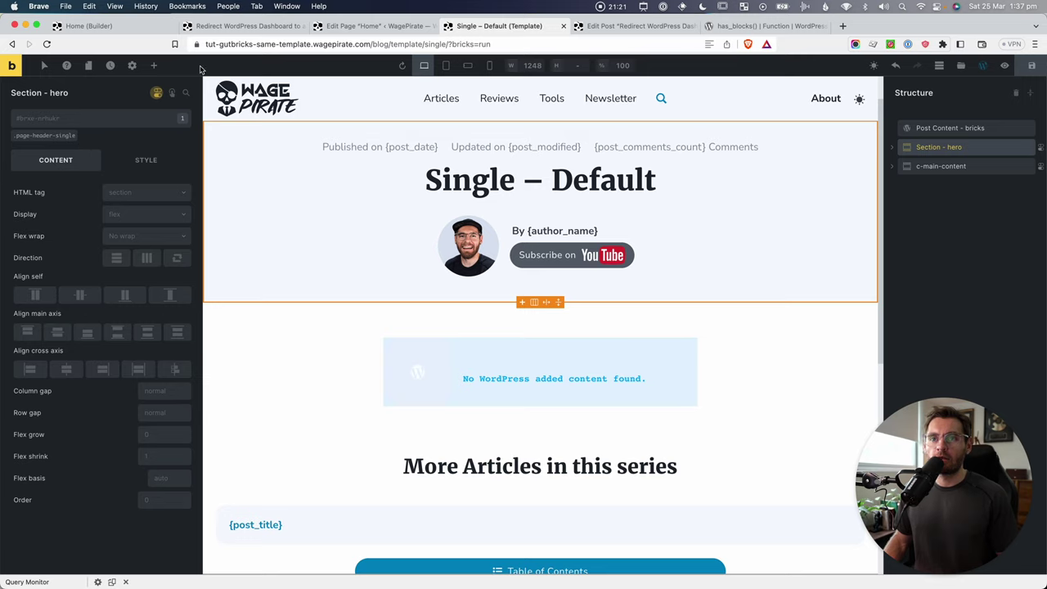
Inspect the markup of the published date on the redirect article's front end and examine its parent elements.
{"action": "left_click", "coordinate": [245, 26]}
{"action": "right_click", "coordinate": [401, 140]}
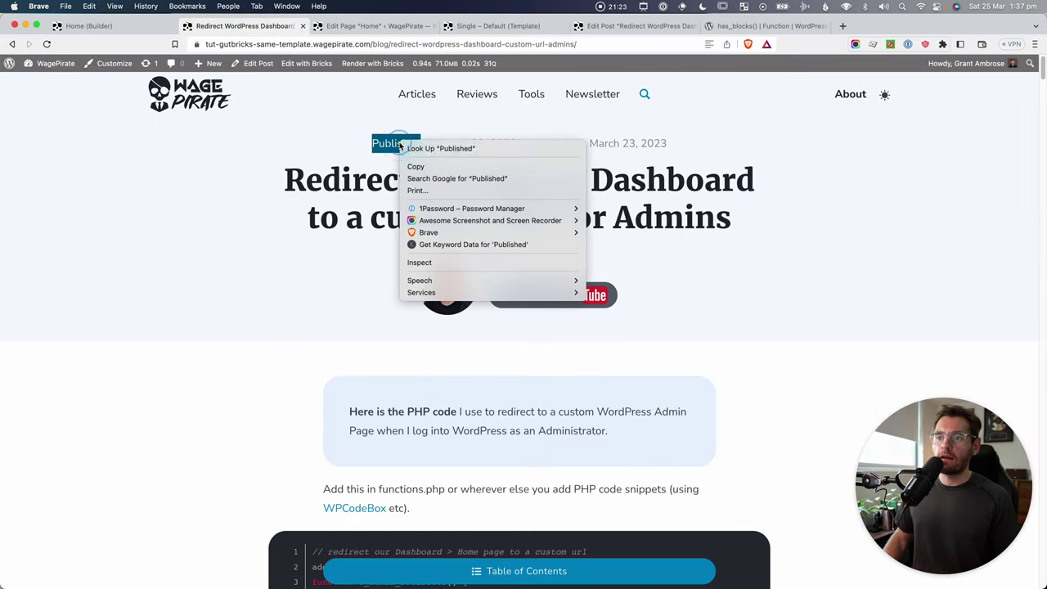
{"action": "left_click", "coordinate": [419, 262]}
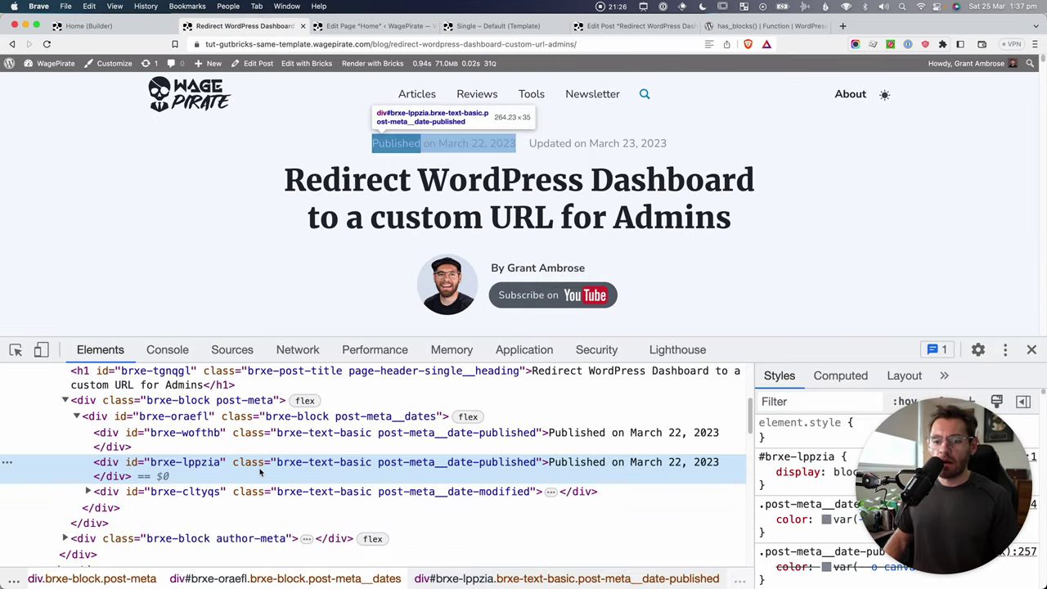
{"action": "scroll", "coordinate": [260, 470], "scroll_direction": "up", "scroll_amount": 3}
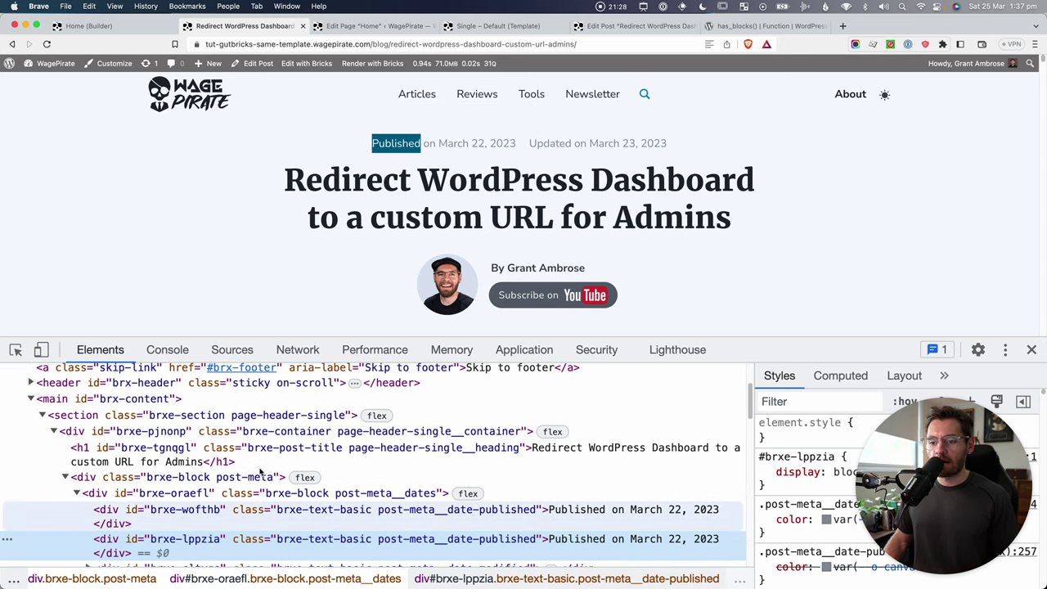
{"action": "scroll", "coordinate": [260, 470], "scroll_direction": "up", "scroll_amount": 1}
Collapse the page-header-single section in the markup, examine the sections inside main#brx-content, and return to the template.
{"action": "left_click", "coordinate": [73, 437]}
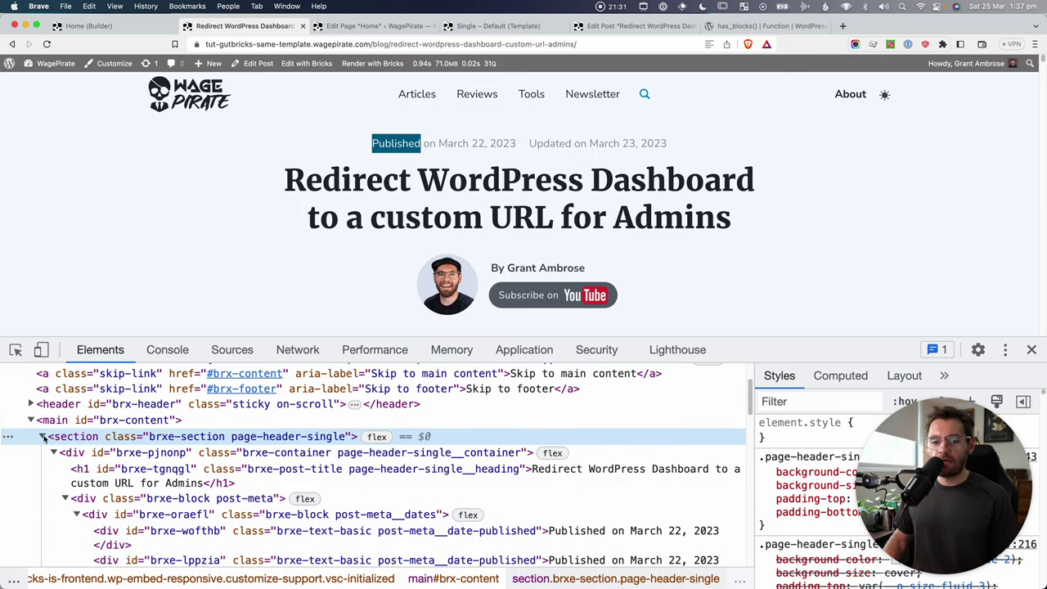
{"action": "left_click", "coordinate": [44, 437]}
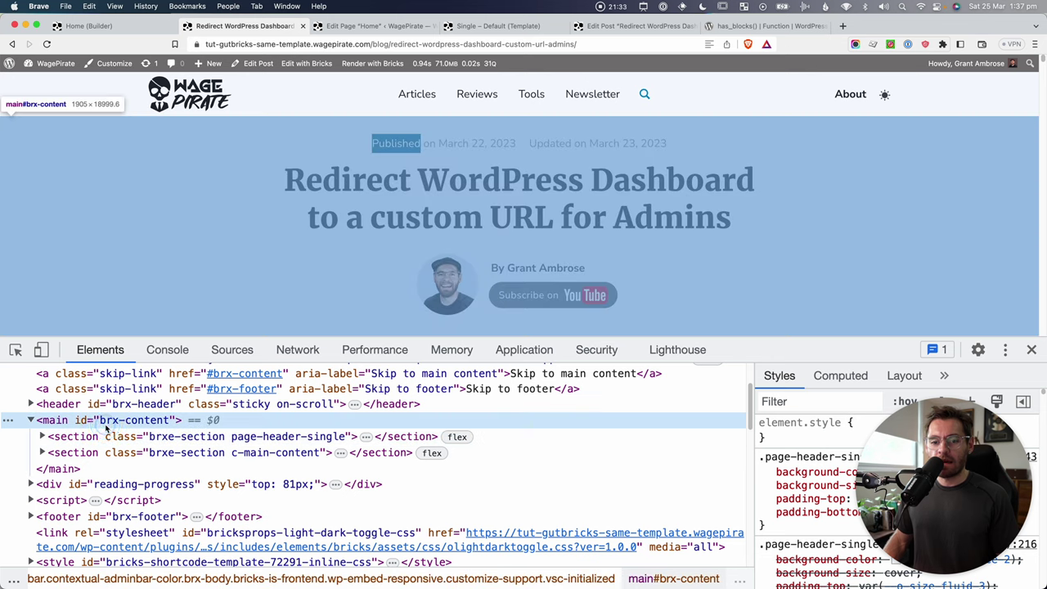
{"action": "left_click", "coordinate": [63, 421]}
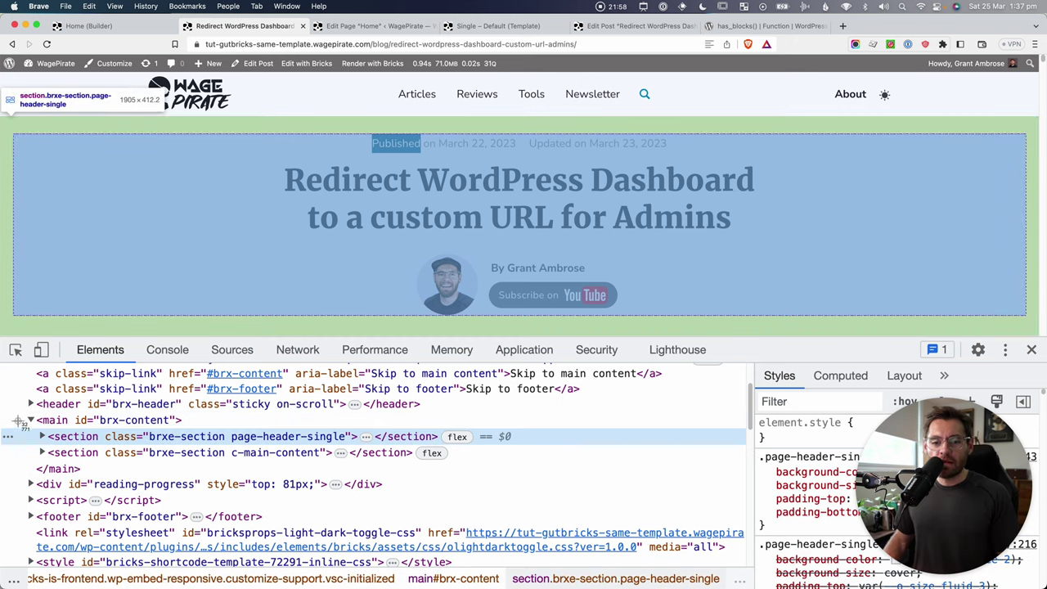
{"action": "left_click_drag", "start_coordinate": [29, 420], "coordinate": [497, 433]}
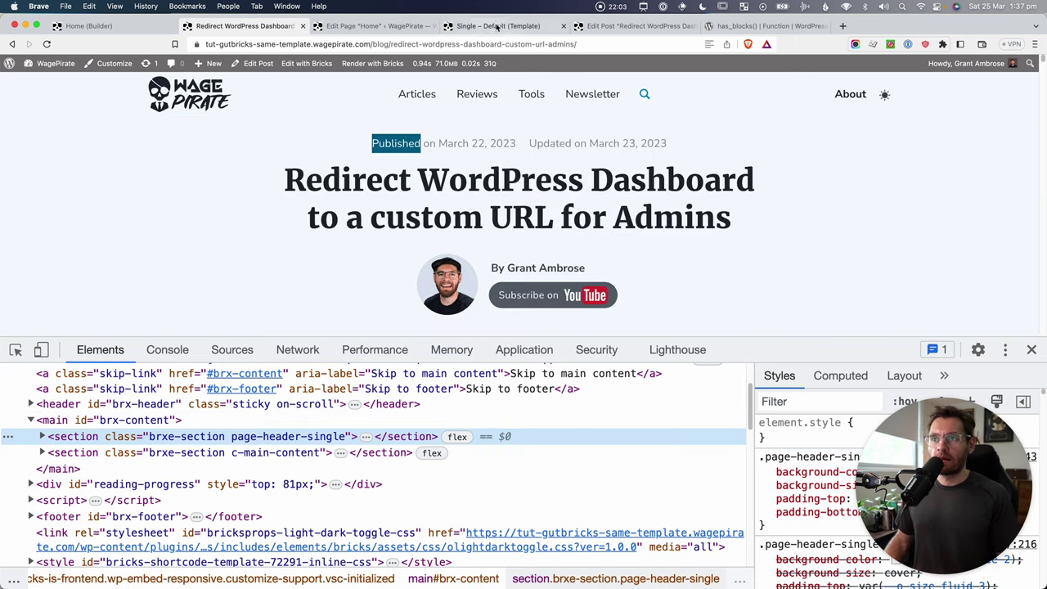
{"action": "left_click", "coordinate": [501, 25]}
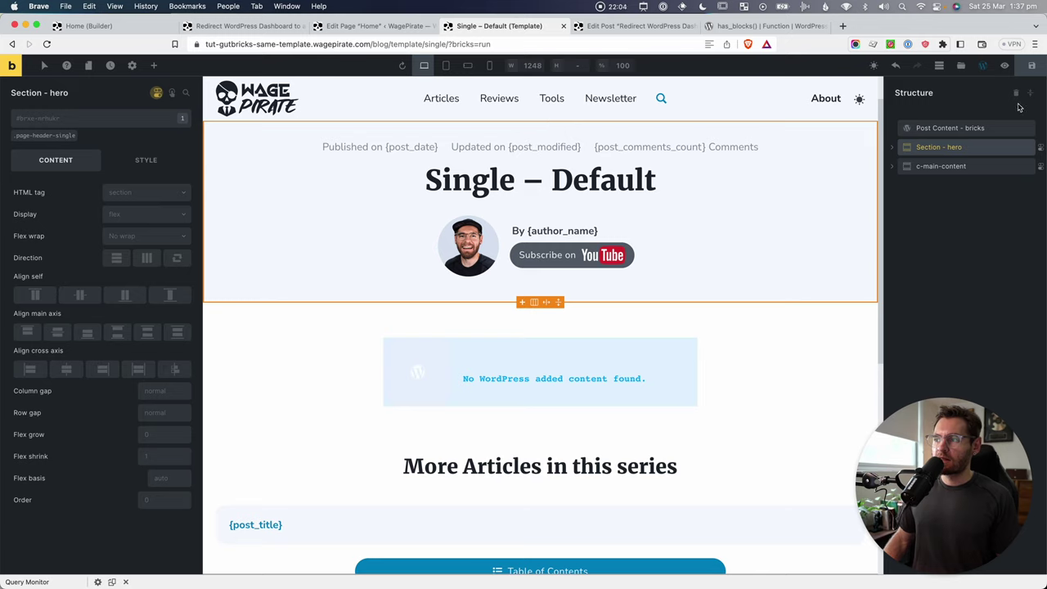
Review the data source of the Post Content - bricks element in the template structure.
{"action": "left_click", "coordinate": [959, 130]}
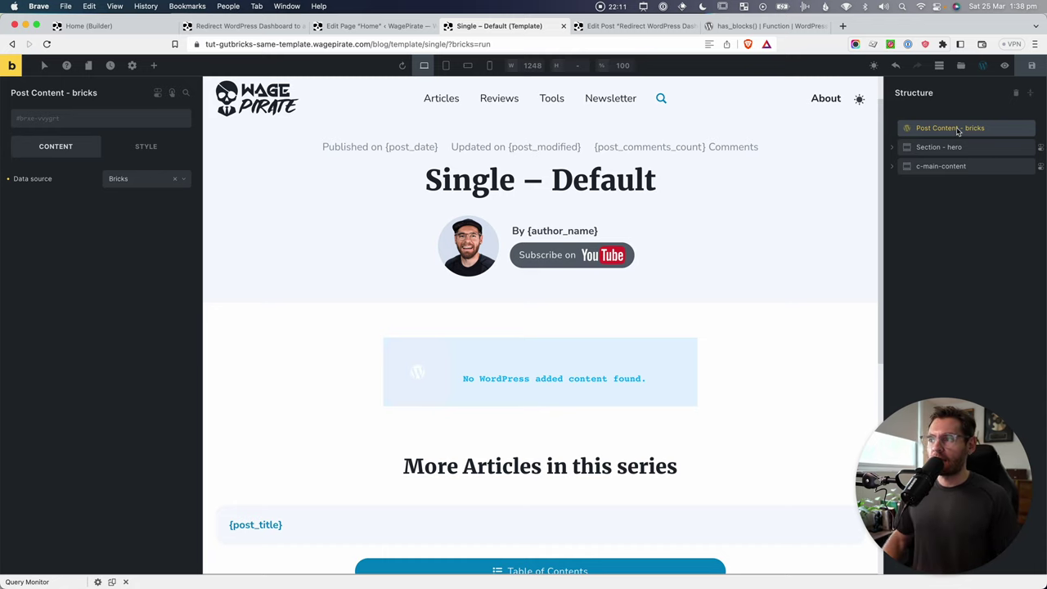
{"action": "left_click_drag", "start_coordinate": [915, 125], "coordinate": [1006, 145]}
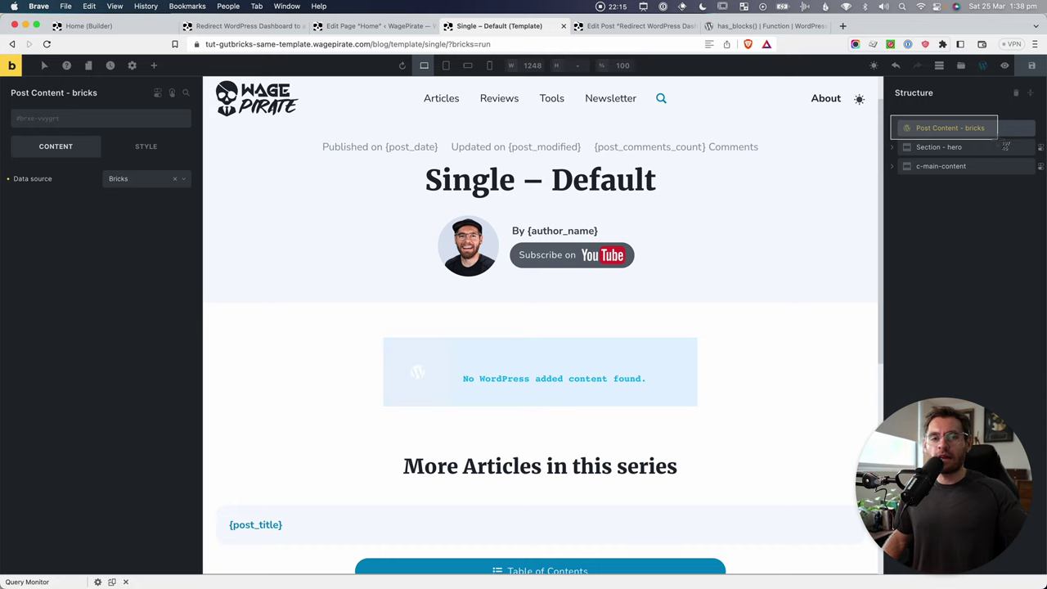
{"action": "left_click_drag", "start_coordinate": [1006, 145], "coordinate": [1003, 144]}
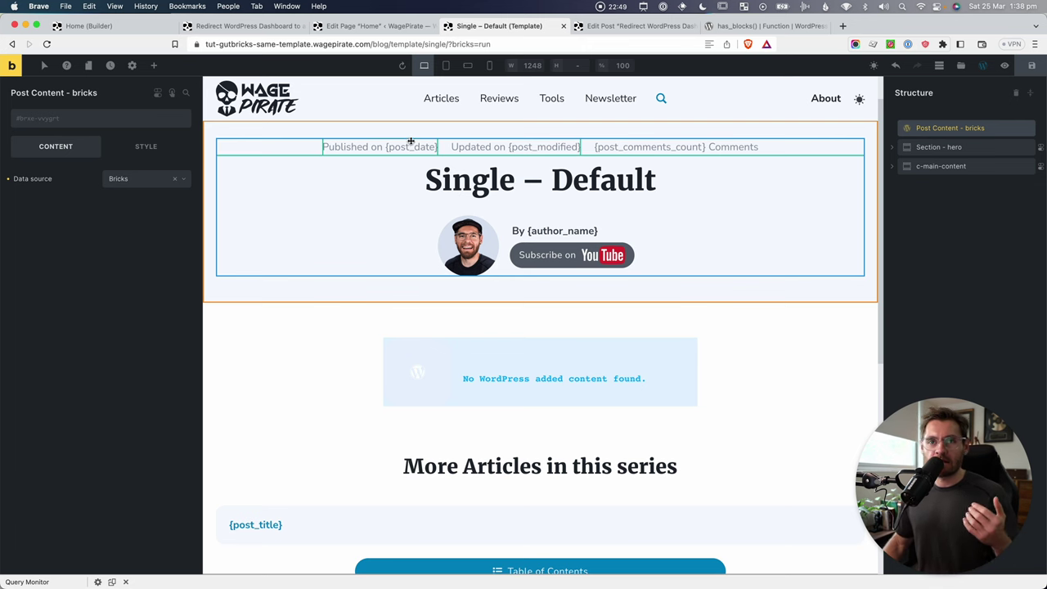
Go to the WordPress dashboard, close all other browser tabs and close the developer tools.
{"action": "left_click", "coordinate": [256, 27]}
{"action": "left_click", "coordinate": [59, 72]}
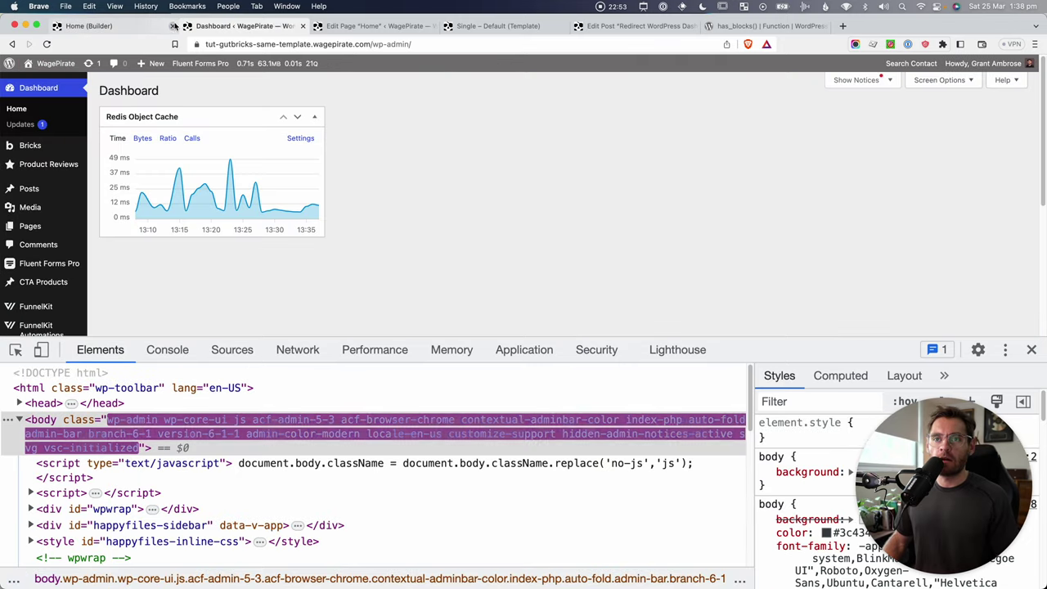
{"action": "left_click", "coordinate": [173, 25]}
{"action": "left_click", "coordinate": [303, 26]}
{"action": "left_click", "coordinate": [303, 26]}
{"action": "left_click", "coordinate": [302, 27]}
{"action": "left_click", "coordinate": [303, 26]}
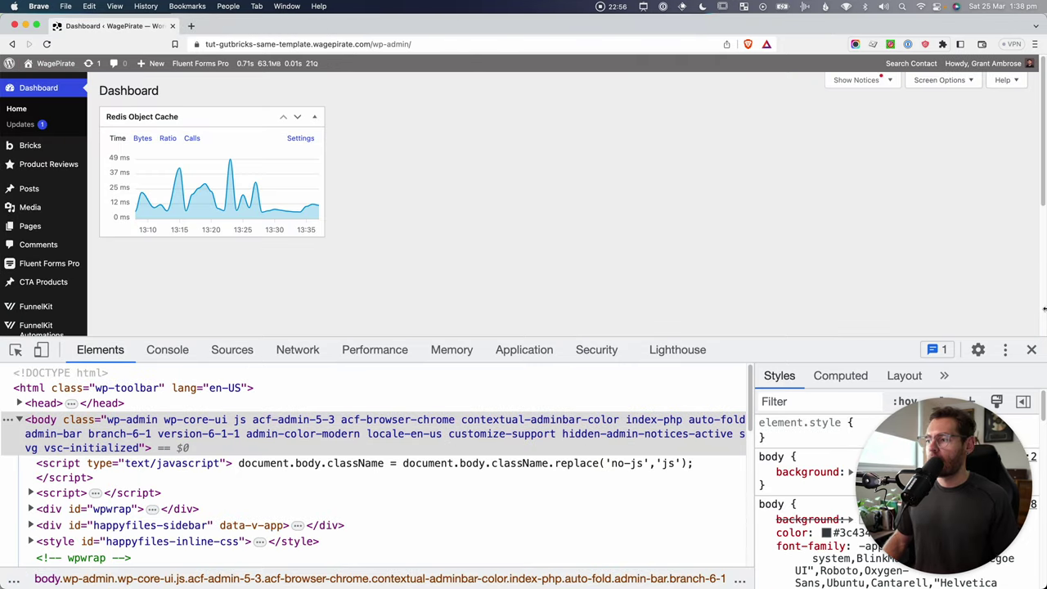
{"action": "left_click", "coordinate": [1034, 349]}
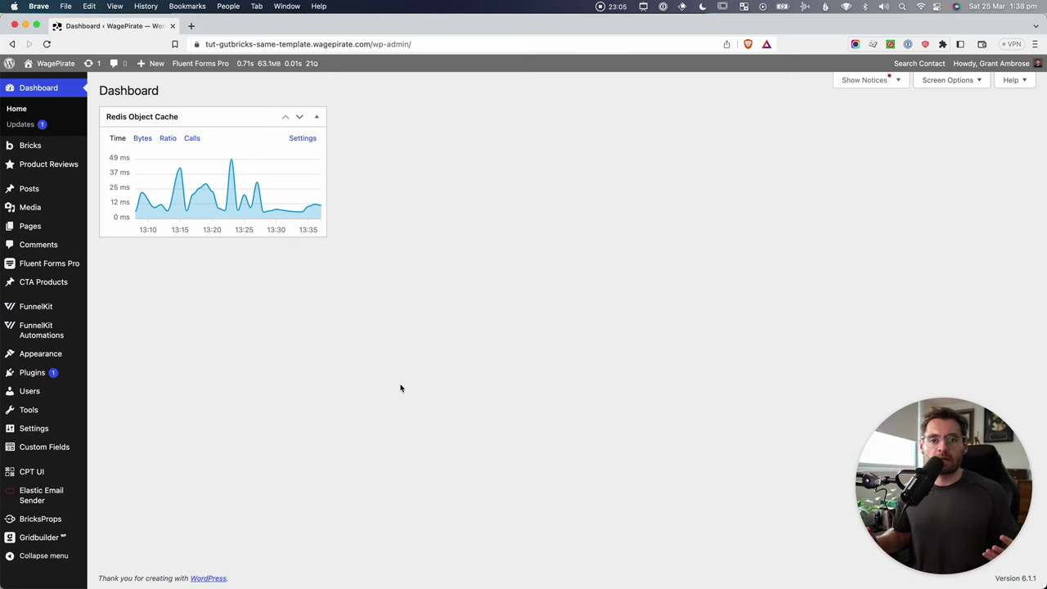
Create a new page titled "Terms and Conditions" with Lorem Ipsum headings and paragraphs as its content, and publish it.
{"action": "left_click", "coordinate": [26, 229]}
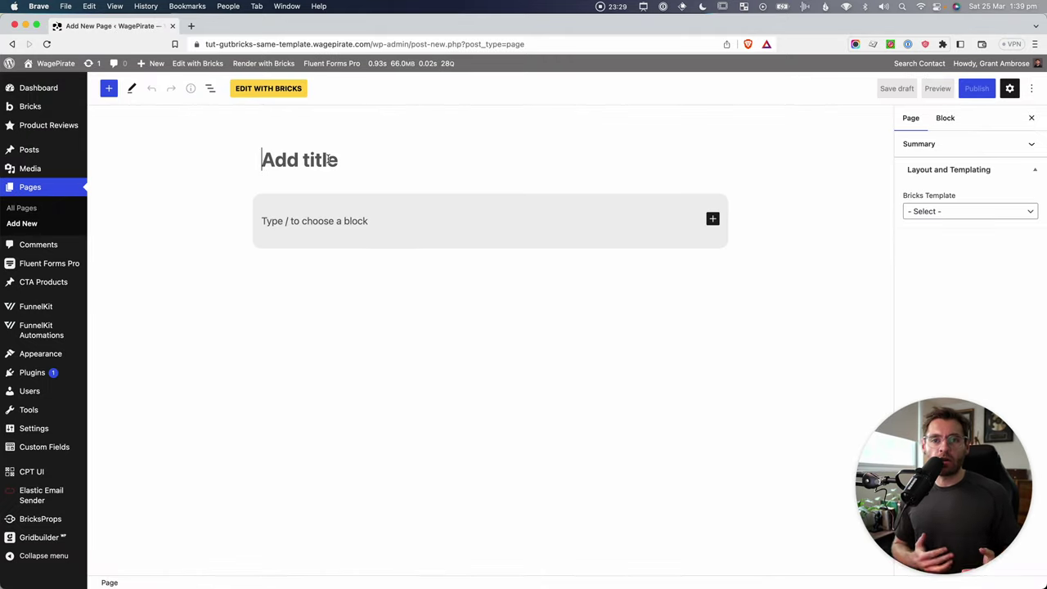
{"action": "type", "text": "Terms and"}
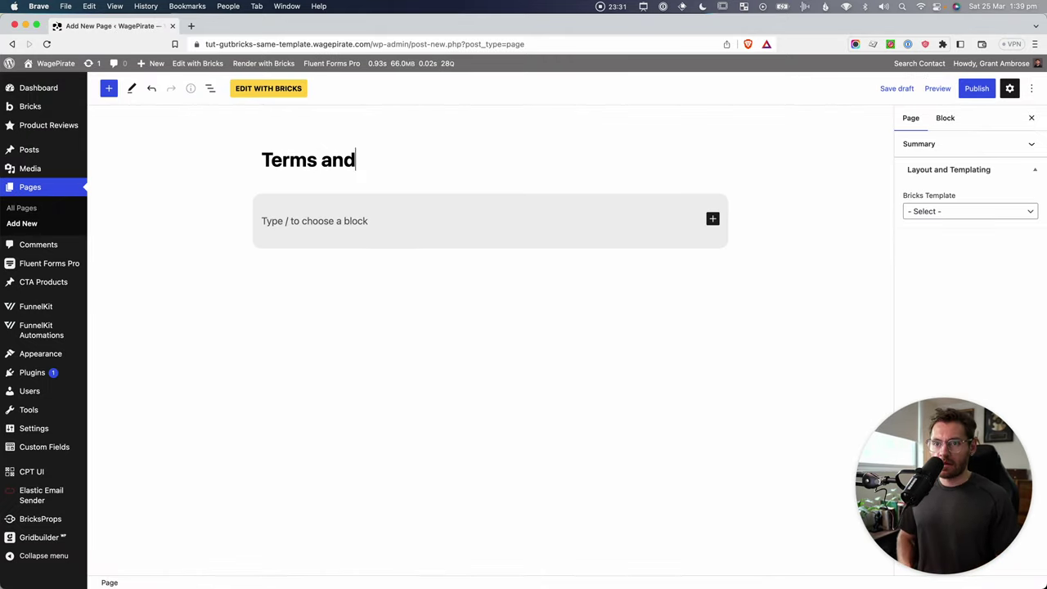
{"action": "type", "text": " Conditions"}
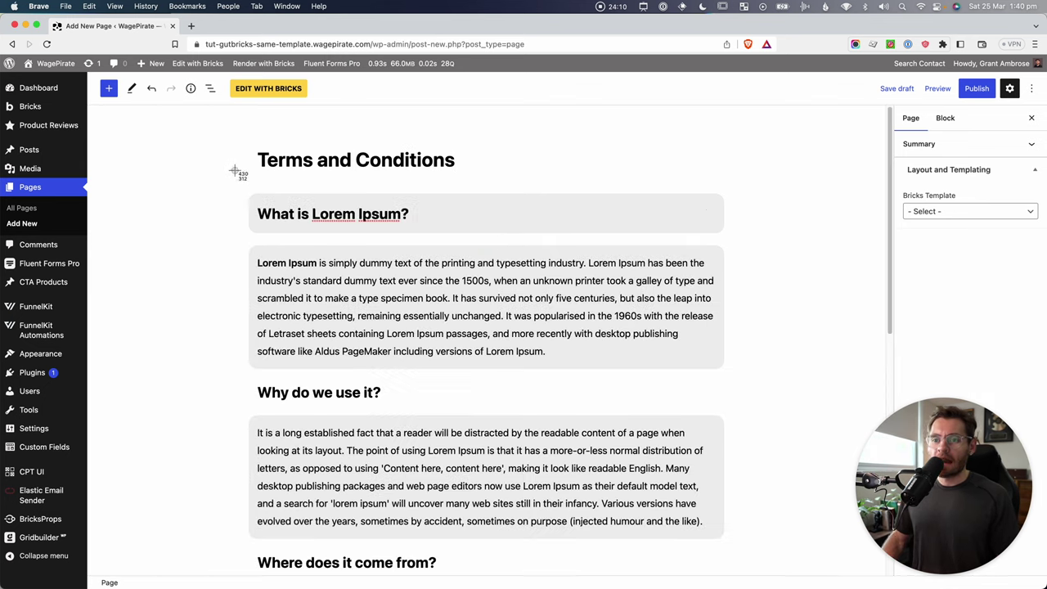
{"action": "left_click_drag", "start_coordinate": [234, 172], "coordinate": [743, 382]}
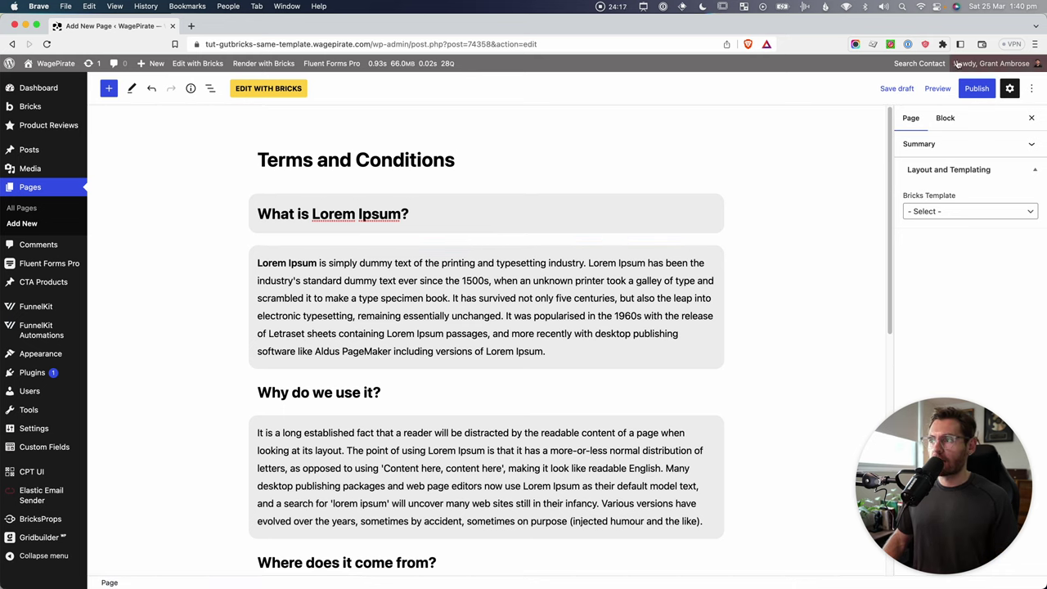
{"action": "left_click", "coordinate": [985, 91]}
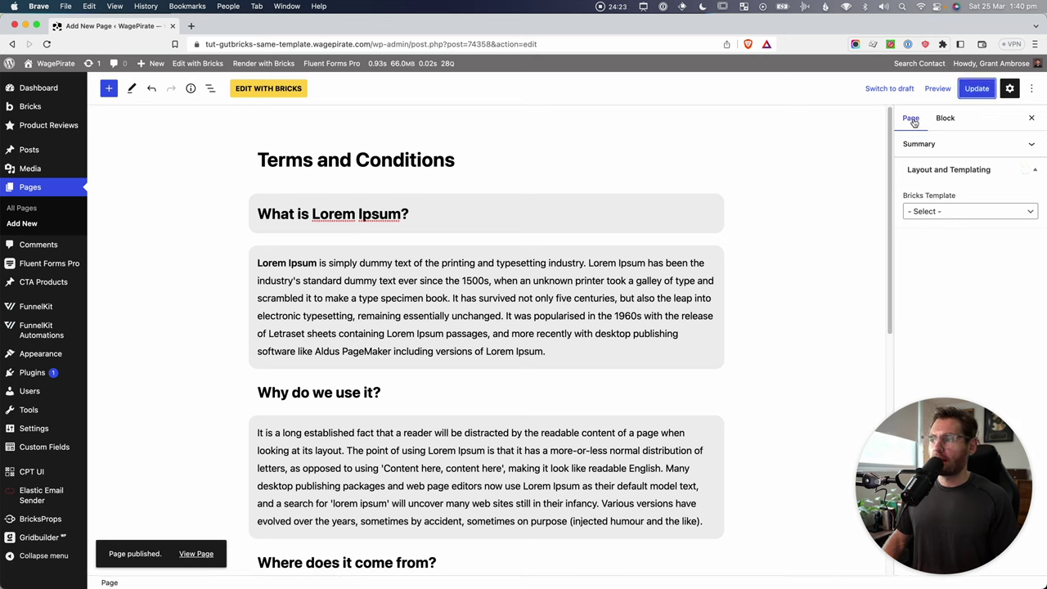
Open the Terms and Conditions page on the front end through its permalink and examine the layout.
{"action": "left_click", "coordinate": [923, 144]}
{"action": "left_click", "coordinate": [986, 225]}
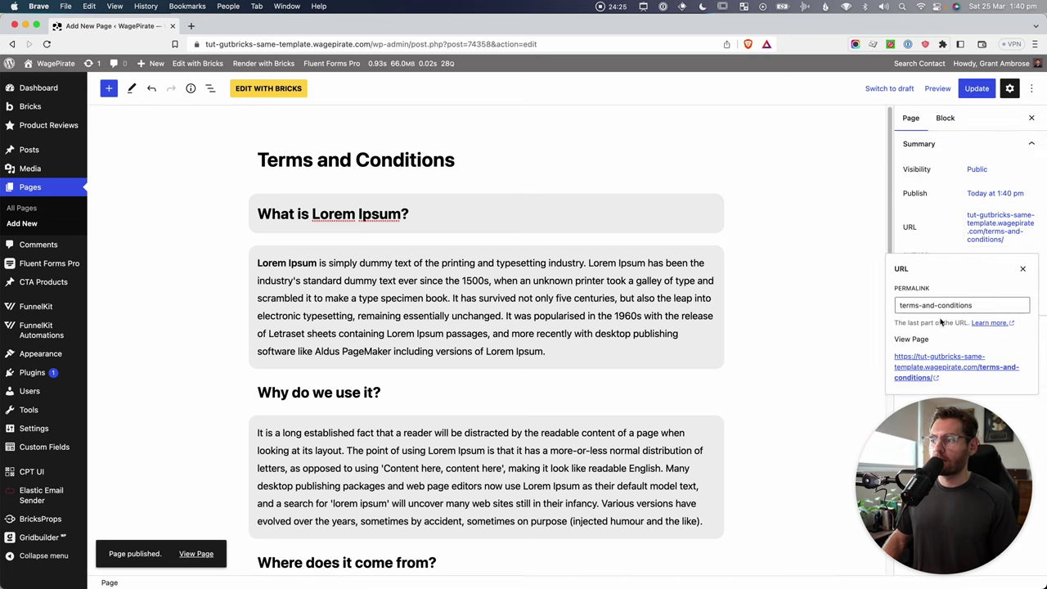
{"action": "left_click", "coordinate": [941, 362]}
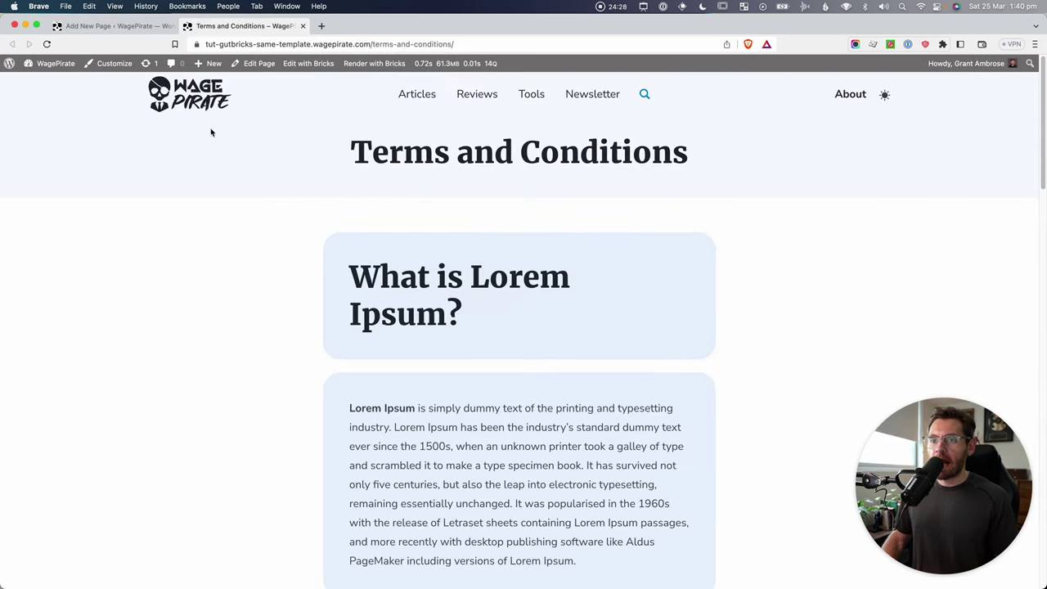
{"action": "left_click_drag", "start_coordinate": [1042, 82], "coordinate": [1039, 215]}
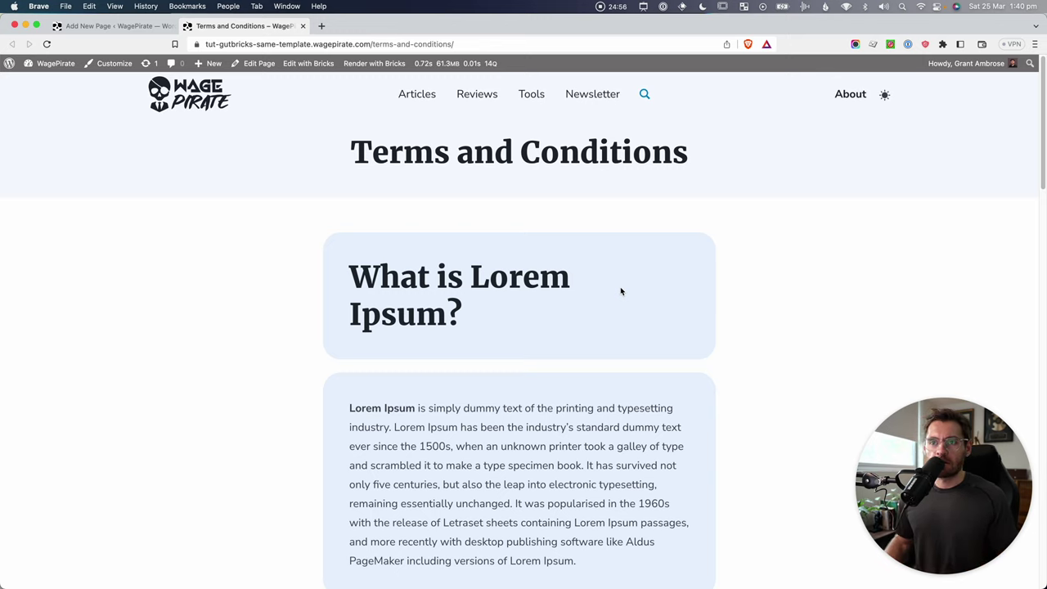
Create a new page titled "About me" with no block content and publish it.
{"action": "mouse_move", "coordinate": [201, 63]}
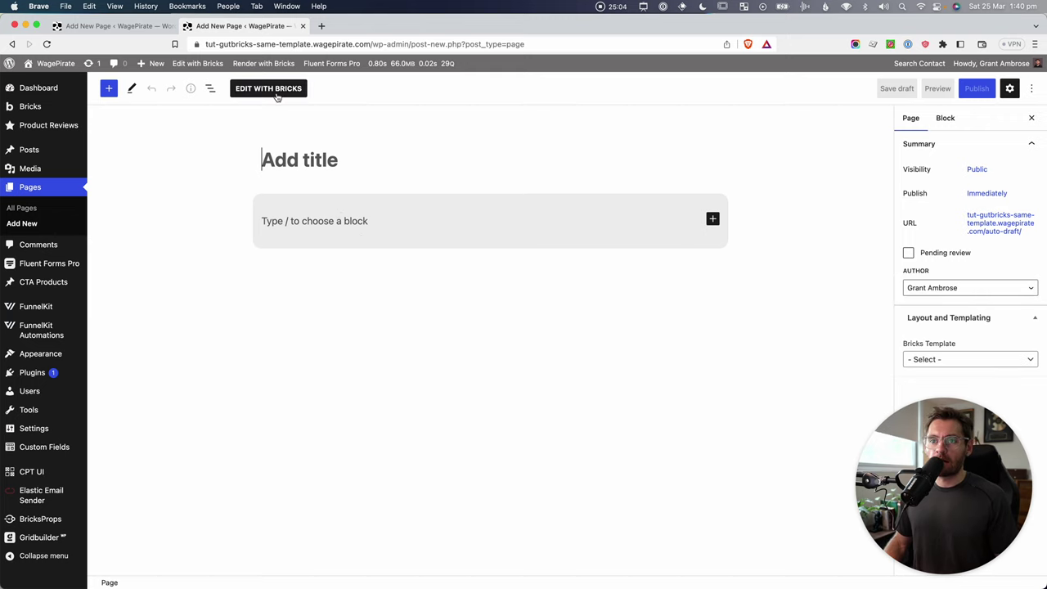
{"action": "type", "text": "About "}
{"action": "type", "text": "me"}
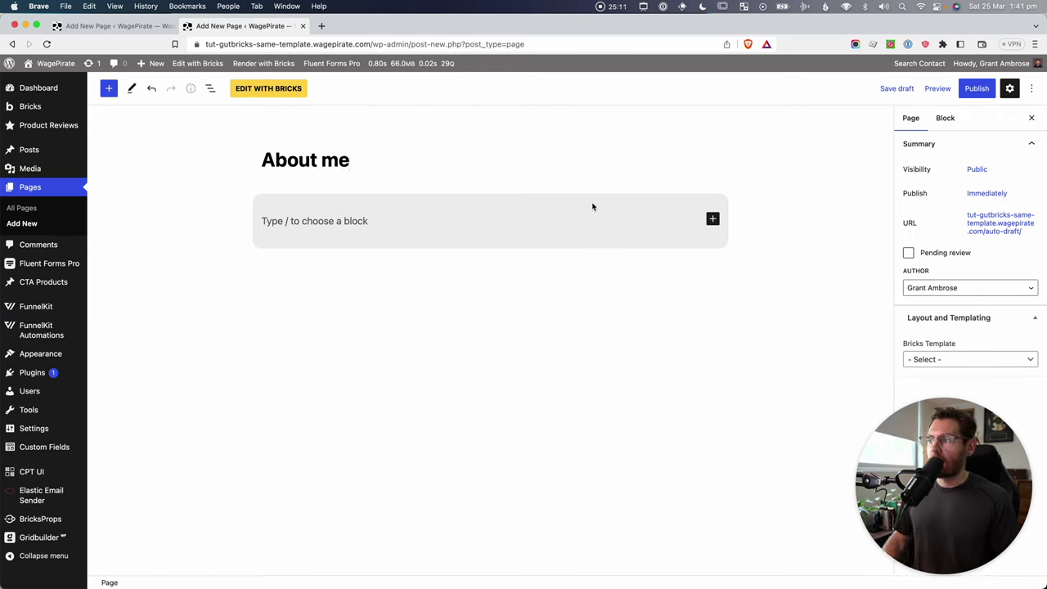
{"action": "left_click", "coordinate": [969, 92]}
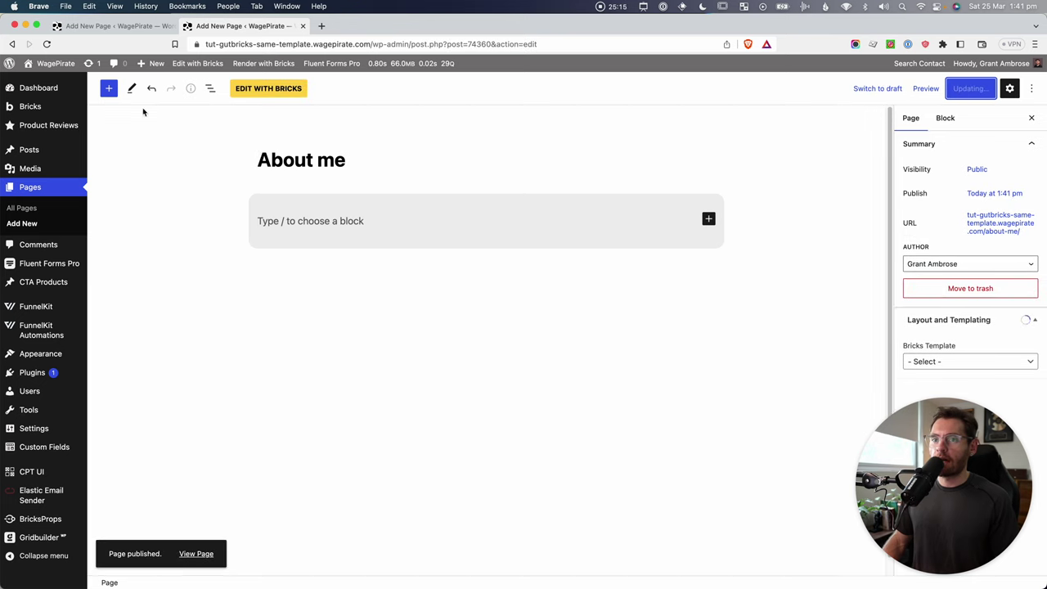
Edit the About me page with Bricks and insert the Liv - Home community template without importing its theme style.
{"action": "left_click", "coordinate": [267, 87]}
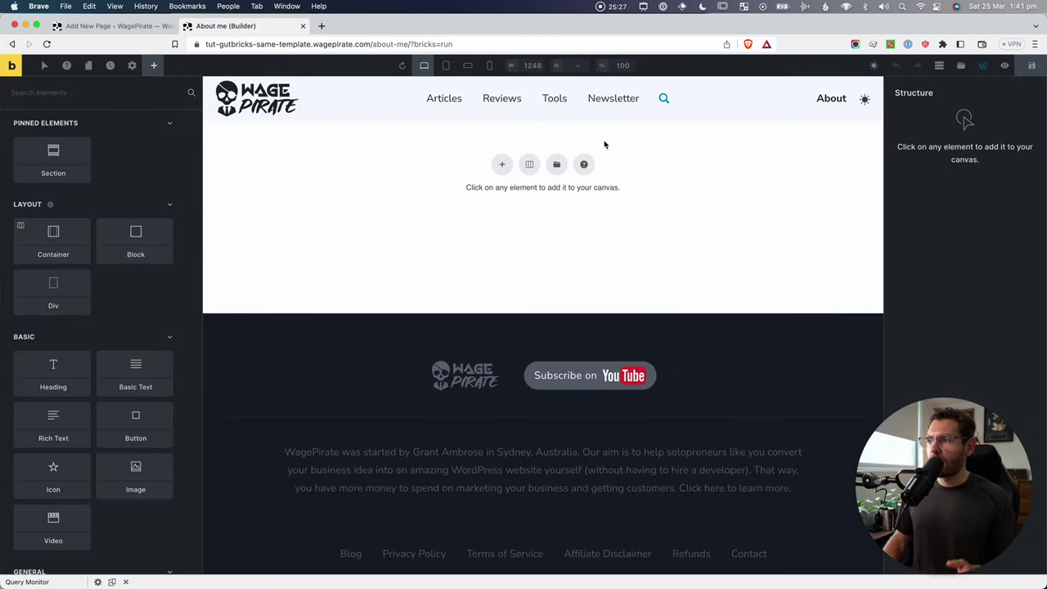
{"action": "left_click", "coordinate": [962, 66]}
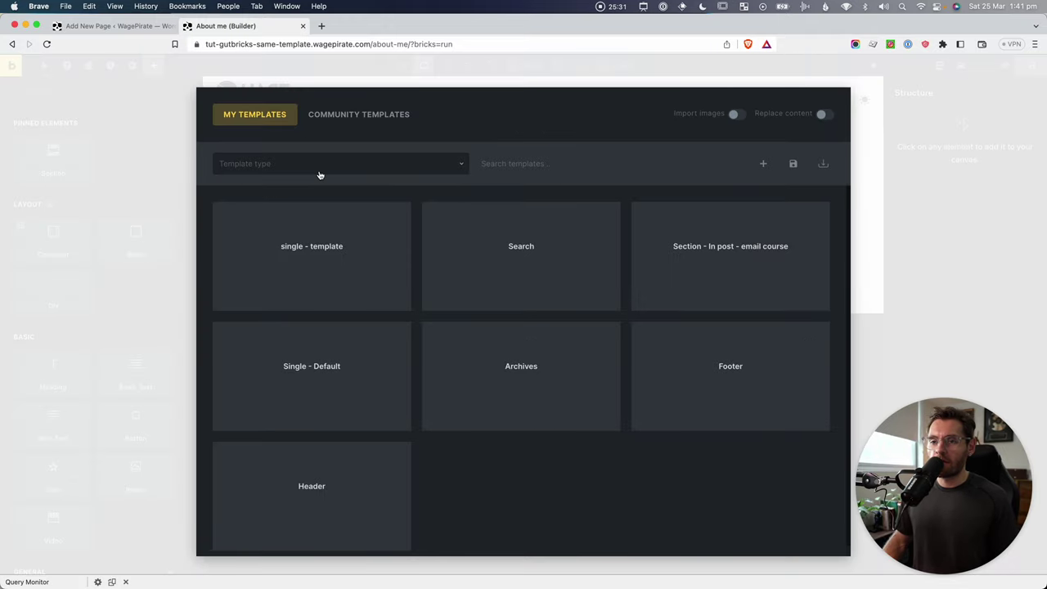
{"action": "left_click", "coordinate": [337, 121]}
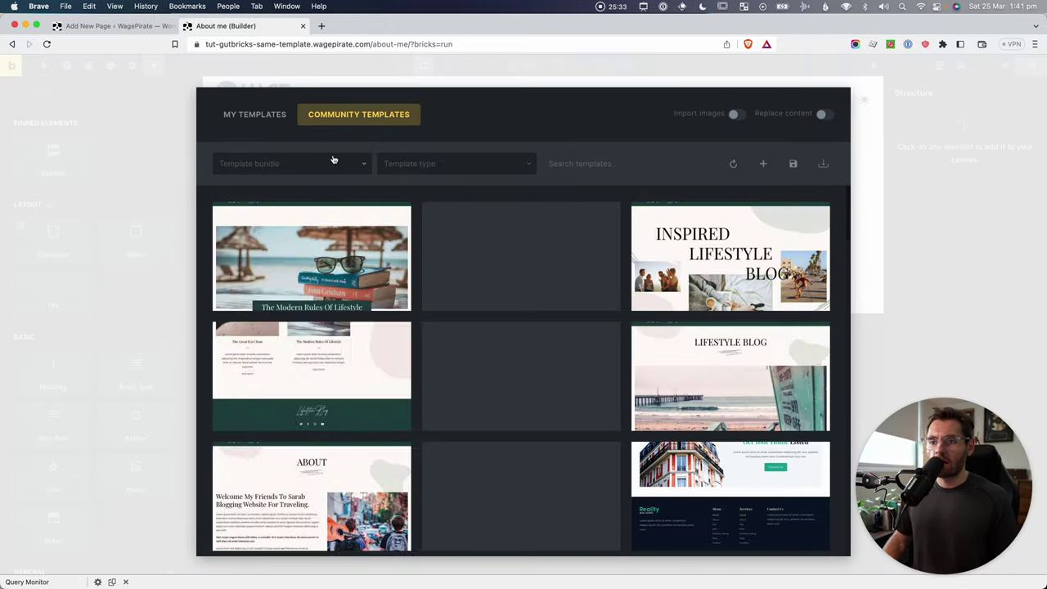
{"action": "mouse_move", "coordinate": [319, 264]}
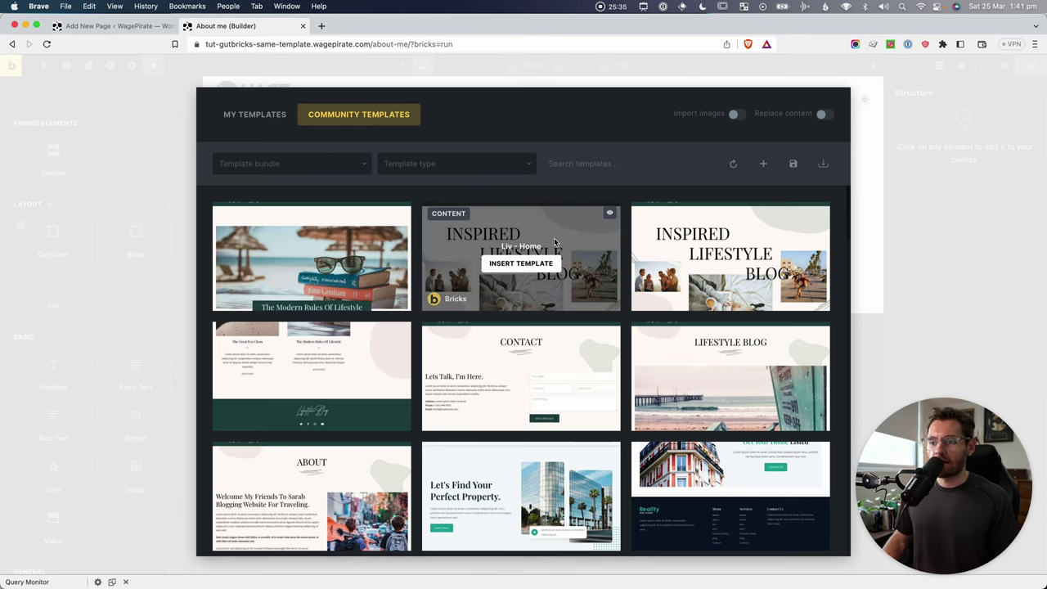
{"action": "left_click", "coordinate": [522, 265]}
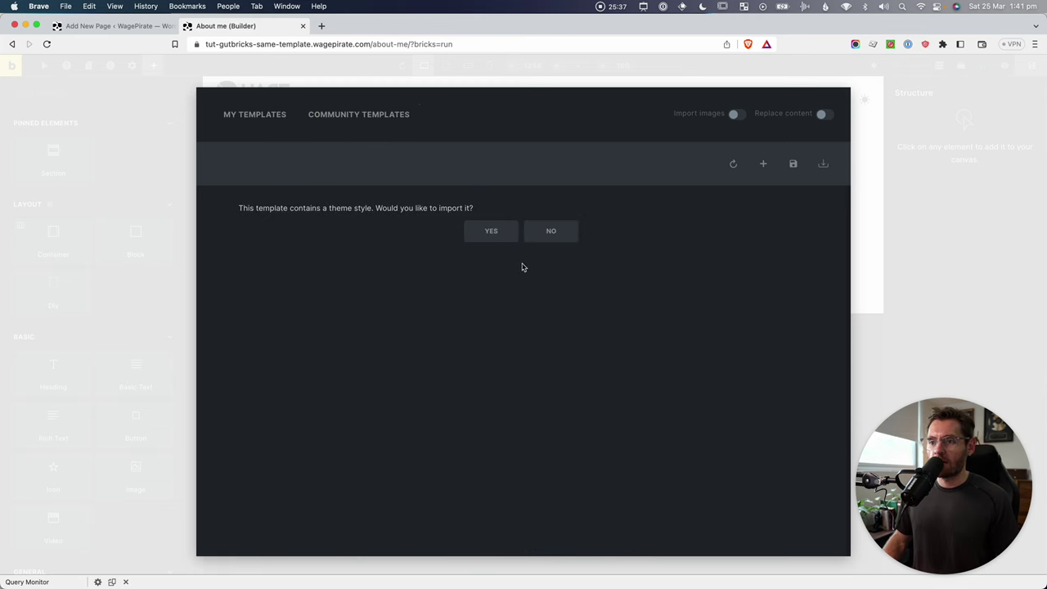
{"action": "left_click", "coordinate": [562, 233]}
{"action": "left_click", "coordinate": [565, 234]}
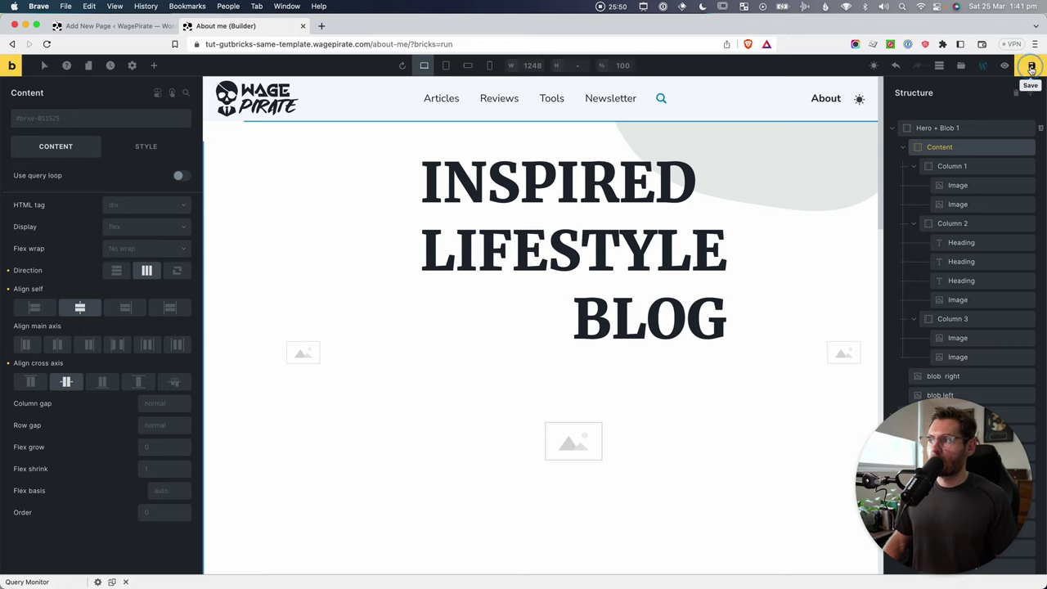
Save the About me page and preview it on the front end in a new tab.
{"action": "left_click", "coordinate": [1032, 69]}
{"action": "left_click", "coordinate": [1006, 66]}
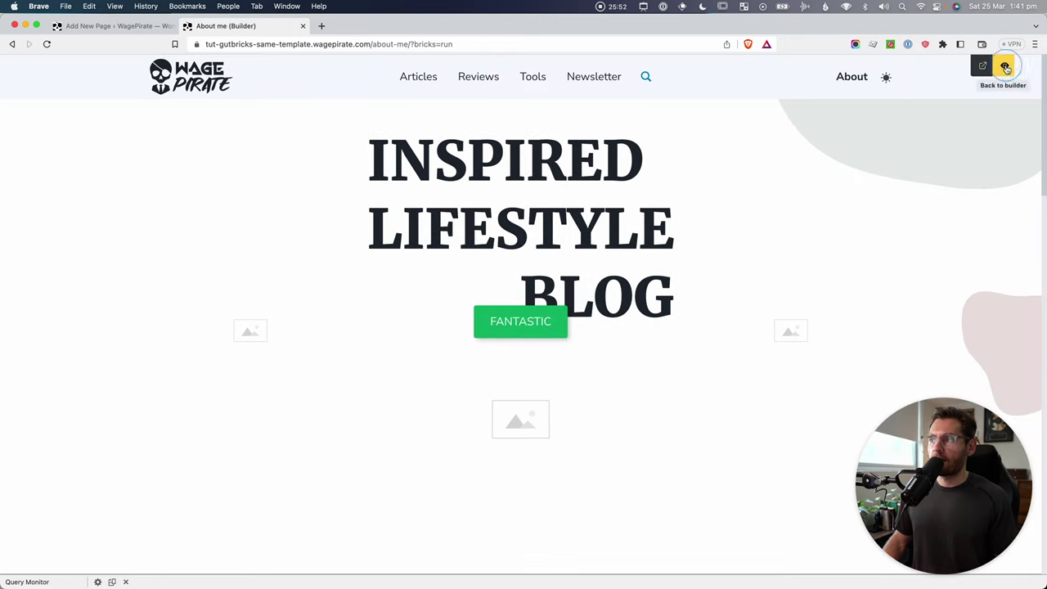
{"action": "left_click", "coordinate": [983, 66]}
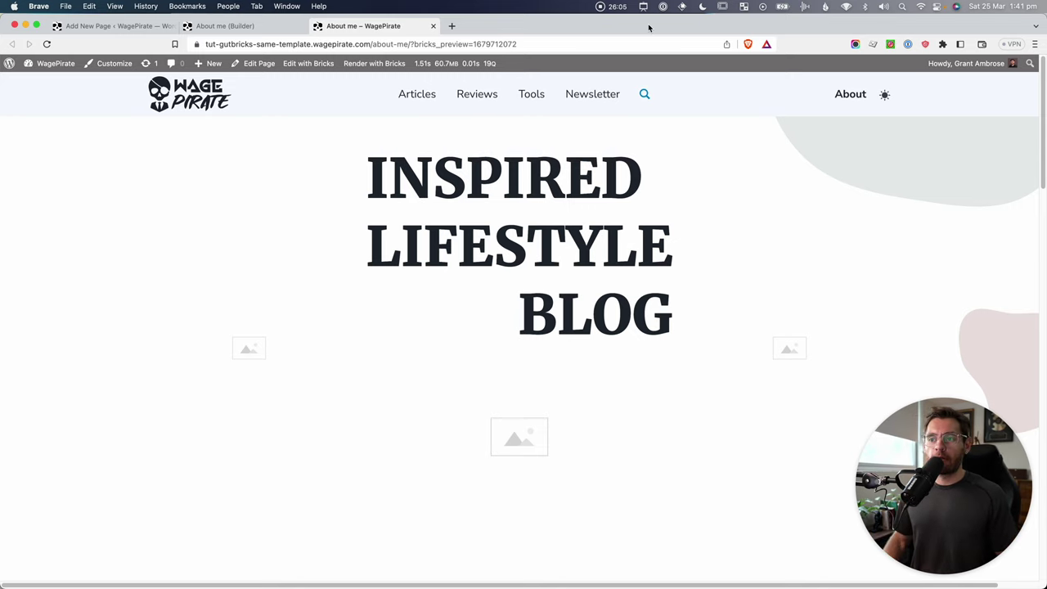
{"action": "left_click_drag", "start_coordinate": [1043, 90], "coordinate": [1041, 131]}
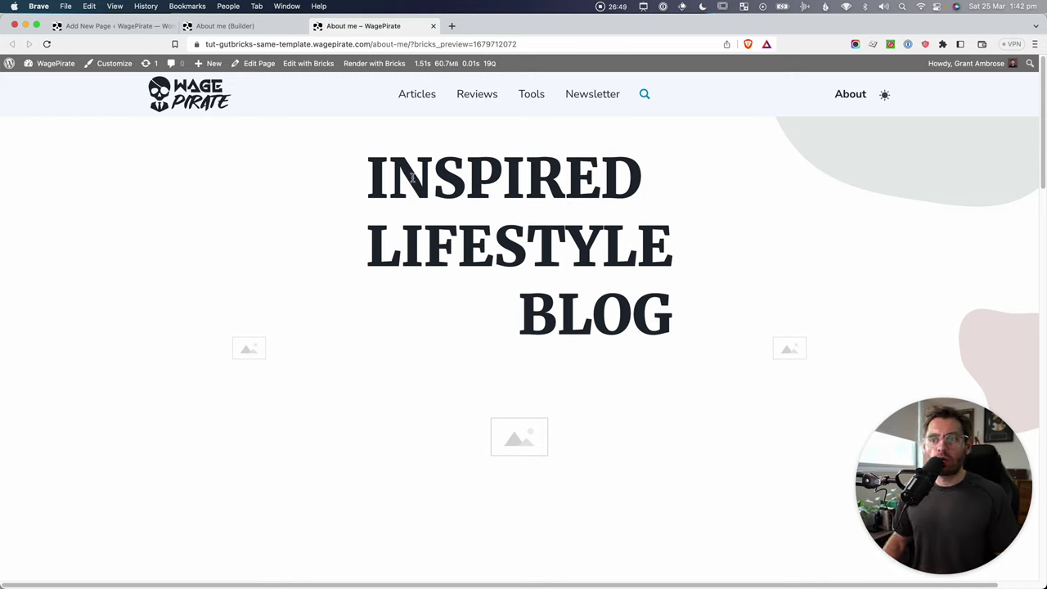
Open the "21 Days - Email Course" funnel in FunnelKit and examine the types of its optin and confirmation steps.
{"action": "mouse_move", "coordinate": [53, 63]}
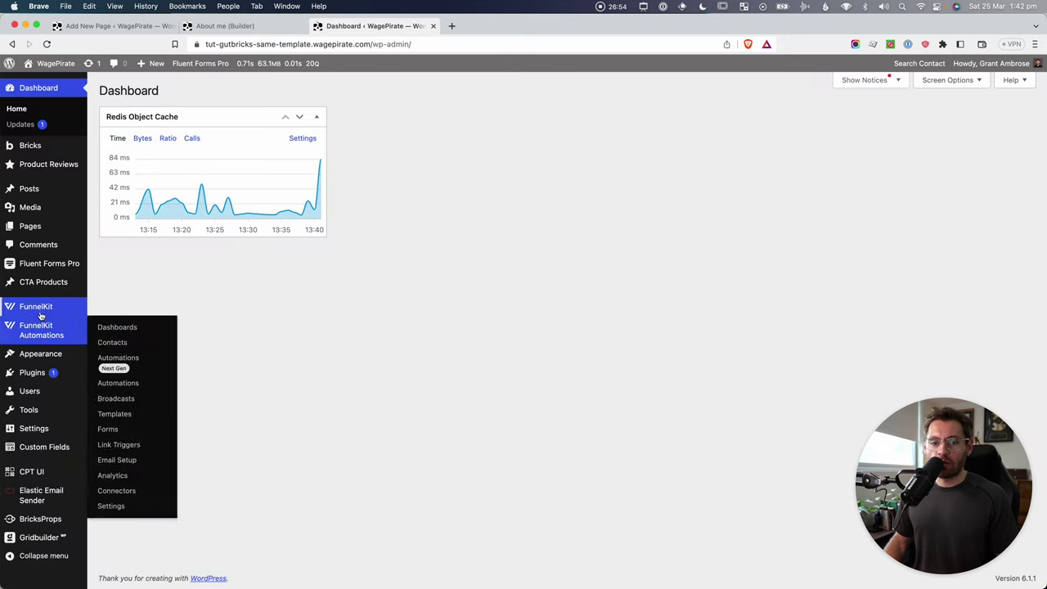
{"action": "mouse_move", "coordinate": [37, 306]}
{"action": "left_click", "coordinate": [117, 328]}
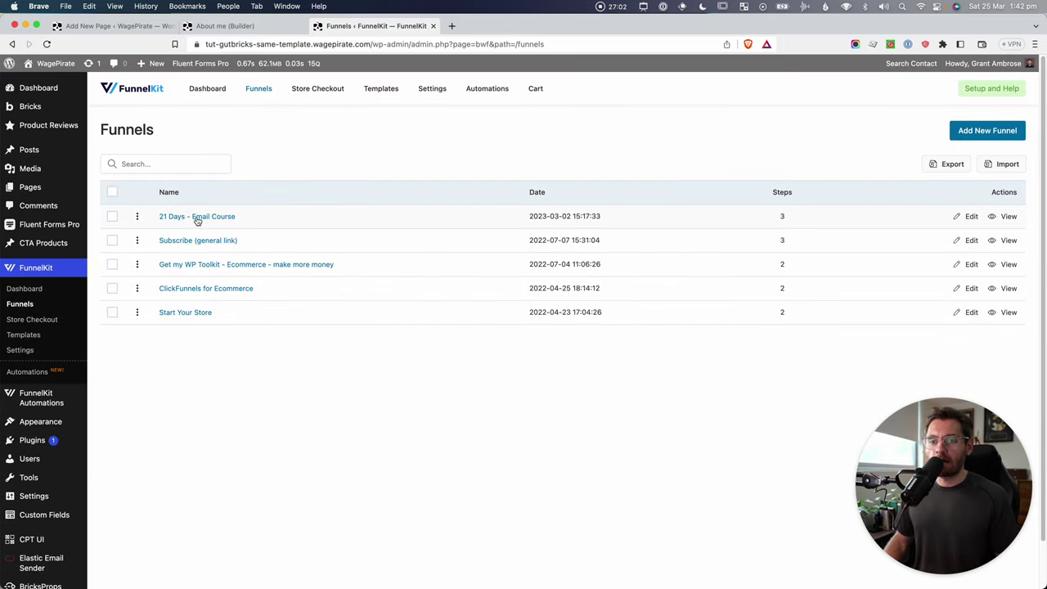
{"action": "left_click", "coordinate": [198, 216]}
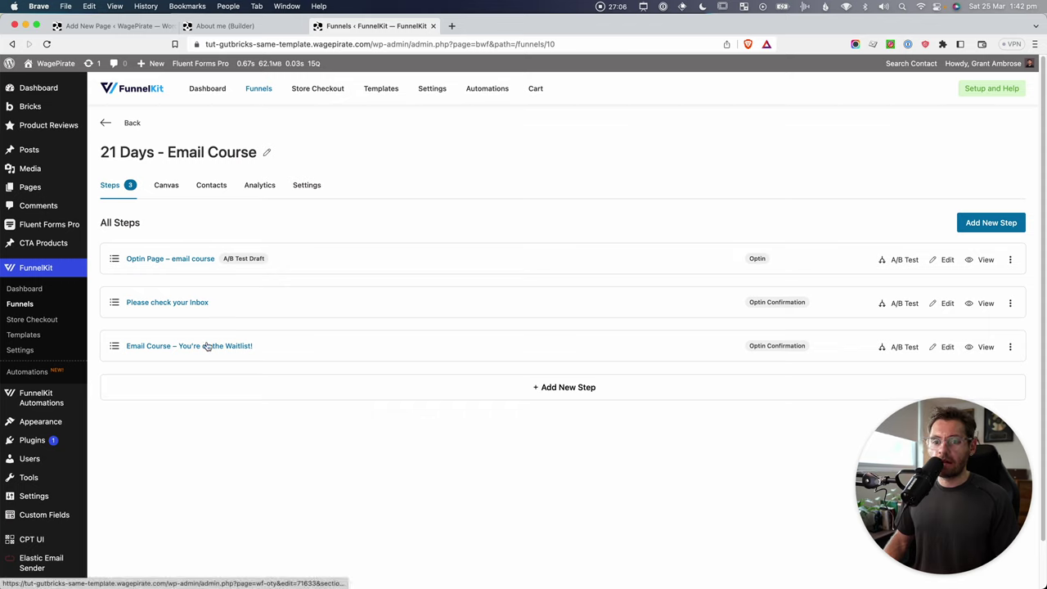
{"action": "left_click_drag", "start_coordinate": [738, 243], "coordinate": [828, 385]}
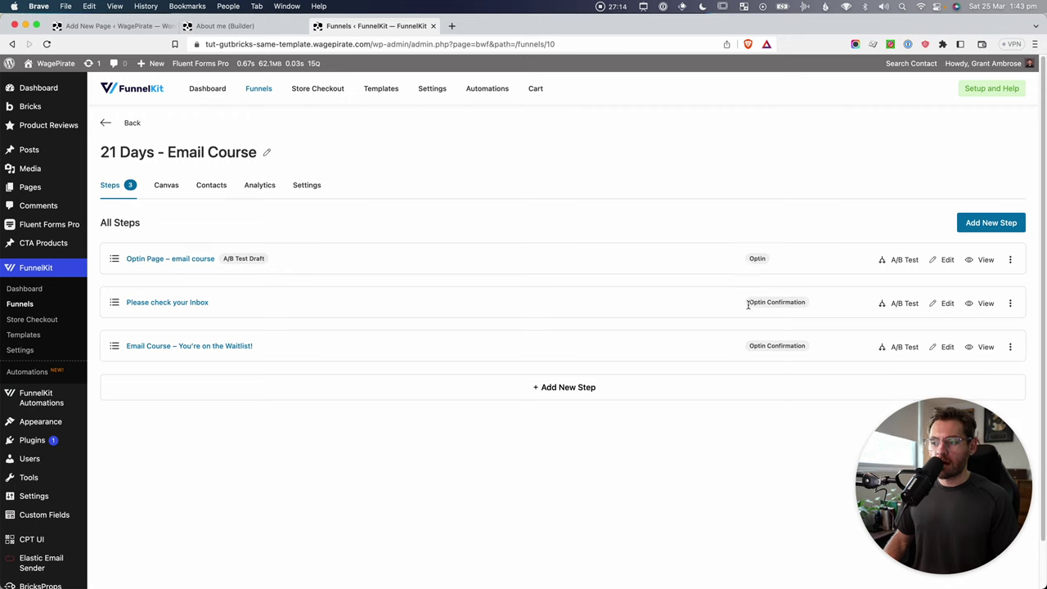
{"action": "left_click_drag", "start_coordinate": [749, 304], "coordinate": [800, 304]}
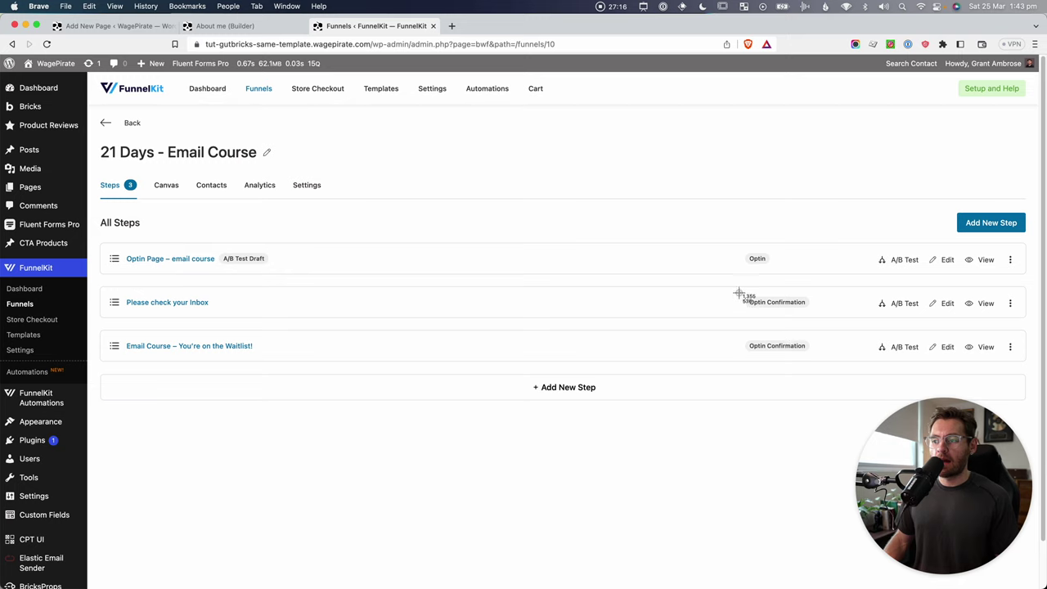
{"action": "left_click_drag", "start_coordinate": [731, 283], "coordinate": [833, 369]}
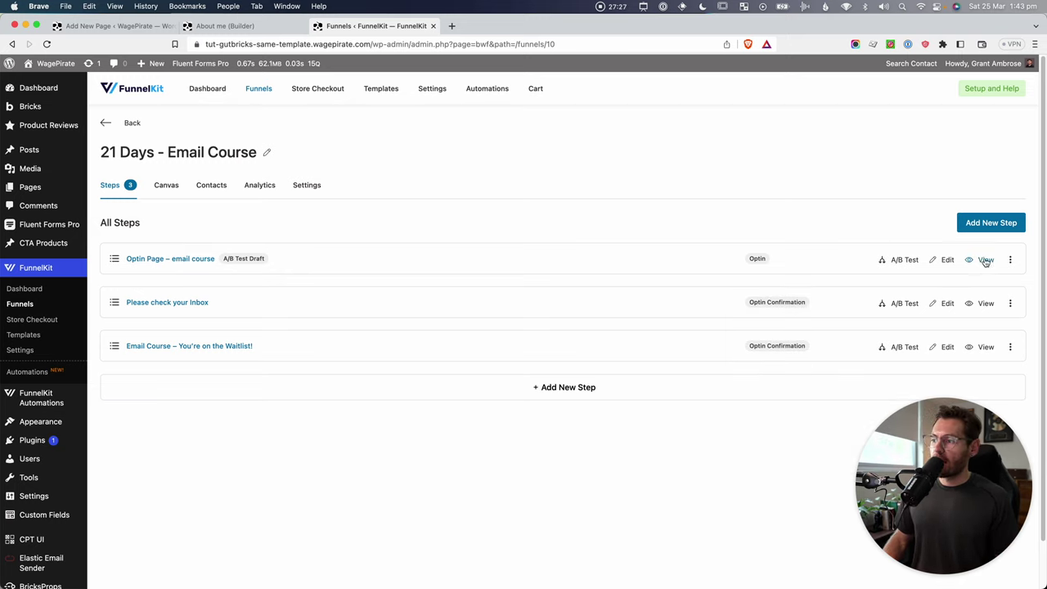
View the email course optin page on the front end and open it for editing with Bricks.
{"action": "left_click", "coordinate": [986, 260]}
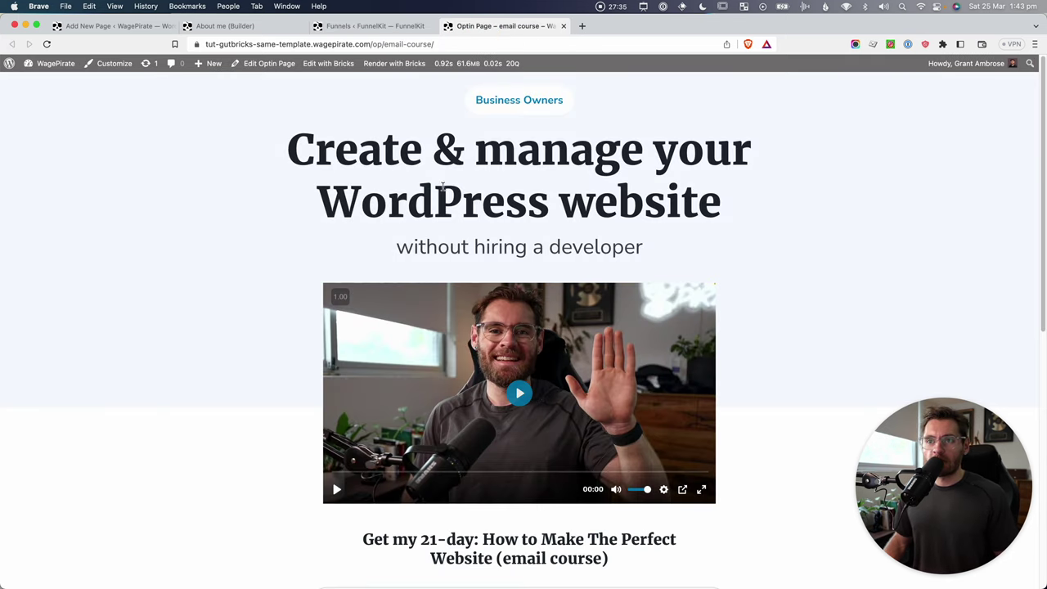
{"action": "mouse_move", "coordinate": [323, 65]}
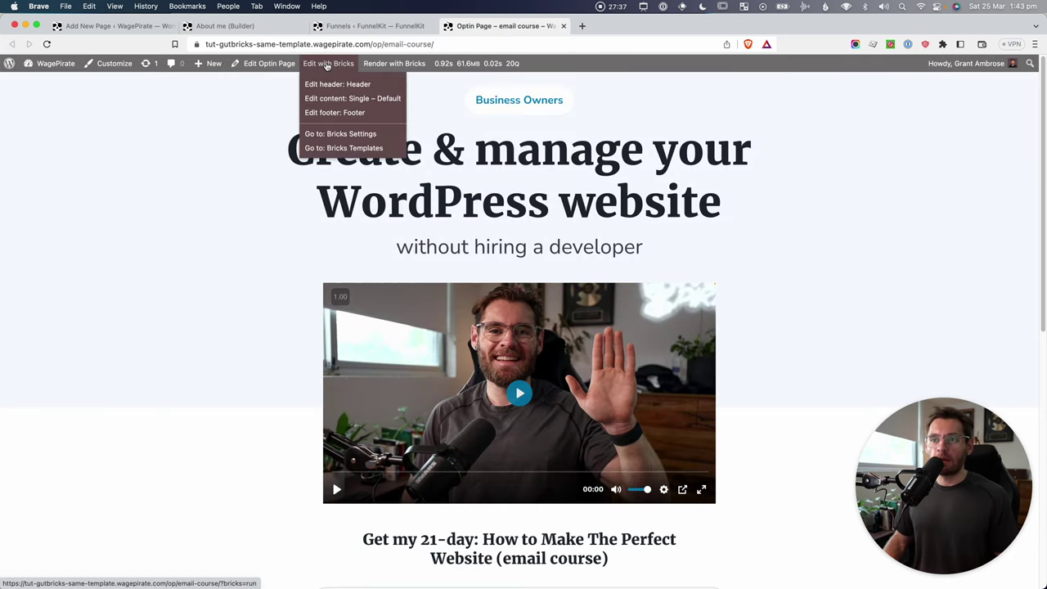
{"action": "left_click", "coordinate": [327, 65]}
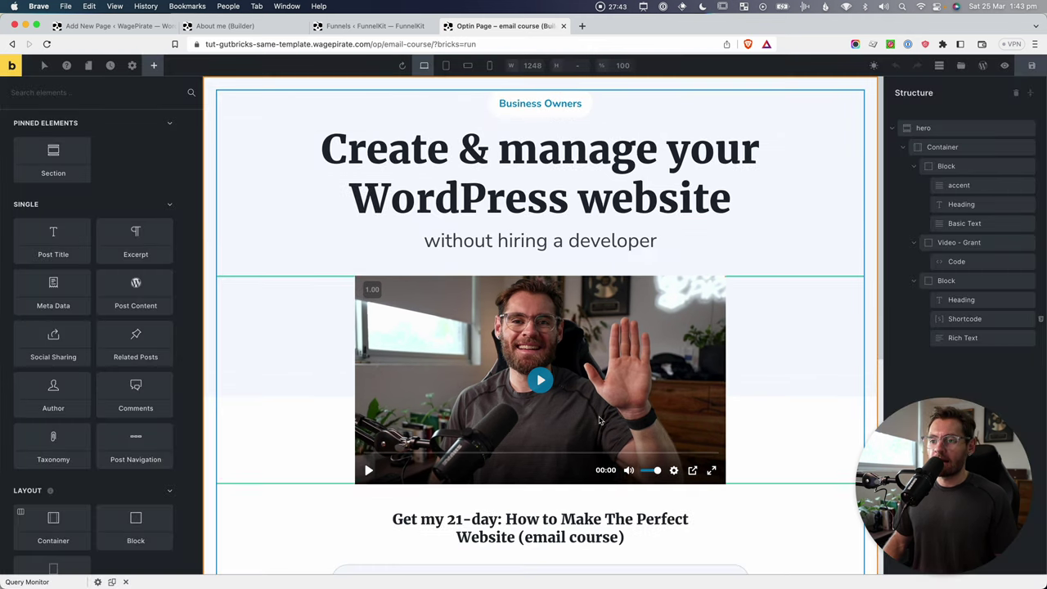
Close the optin page builder, open both optin confirmation pages on the front end and view the "Please check your Inbox" page.
{"action": "key", "text": "super+w"}
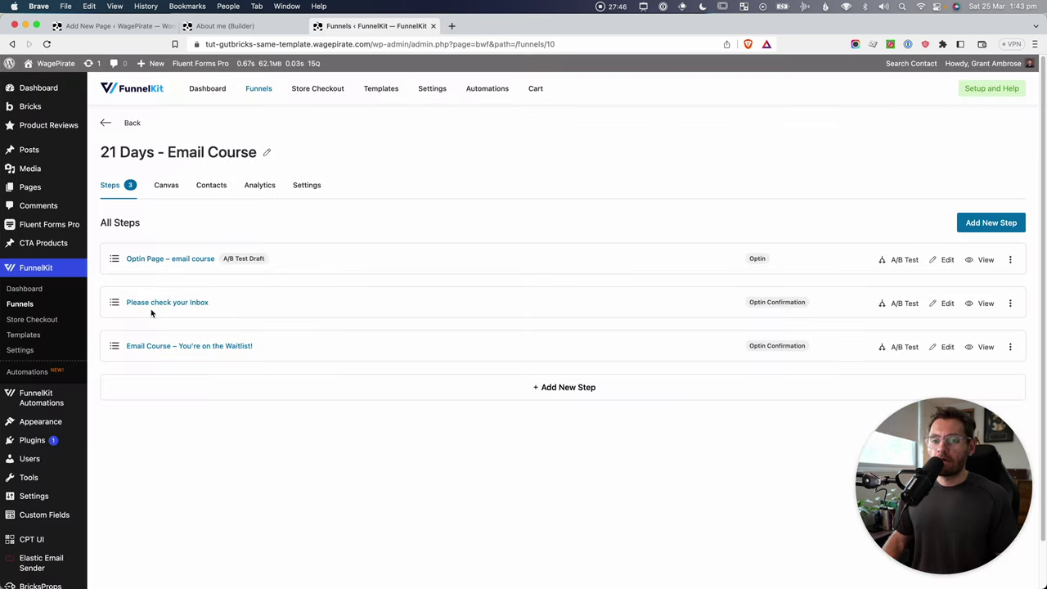
{"action": "left_click", "coordinate": [988, 304]}
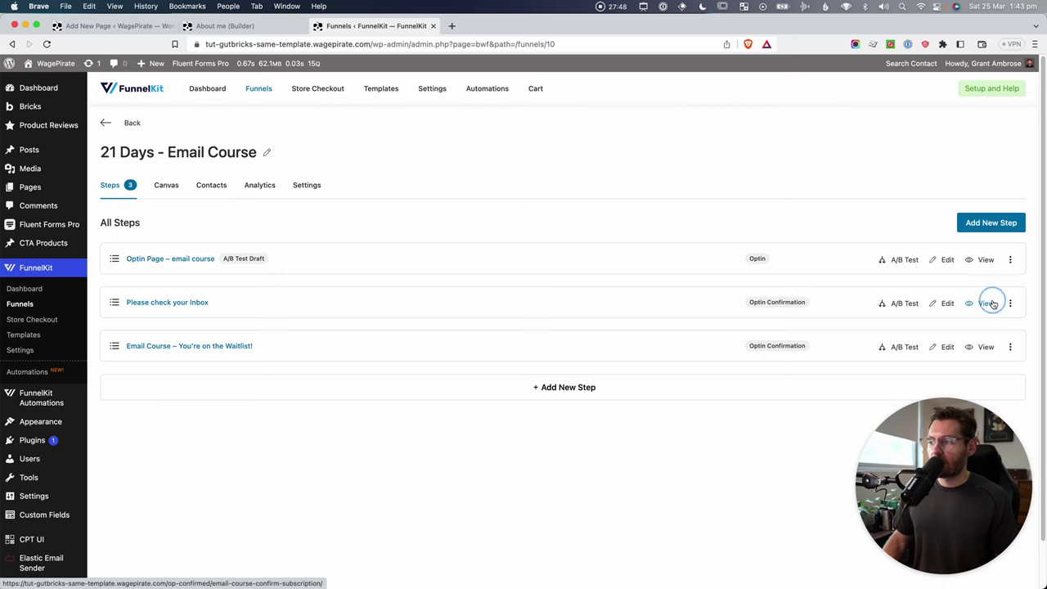
{"action": "left_click", "coordinate": [986, 347]}
{"action": "key", "text": "ctrl+Tab"}
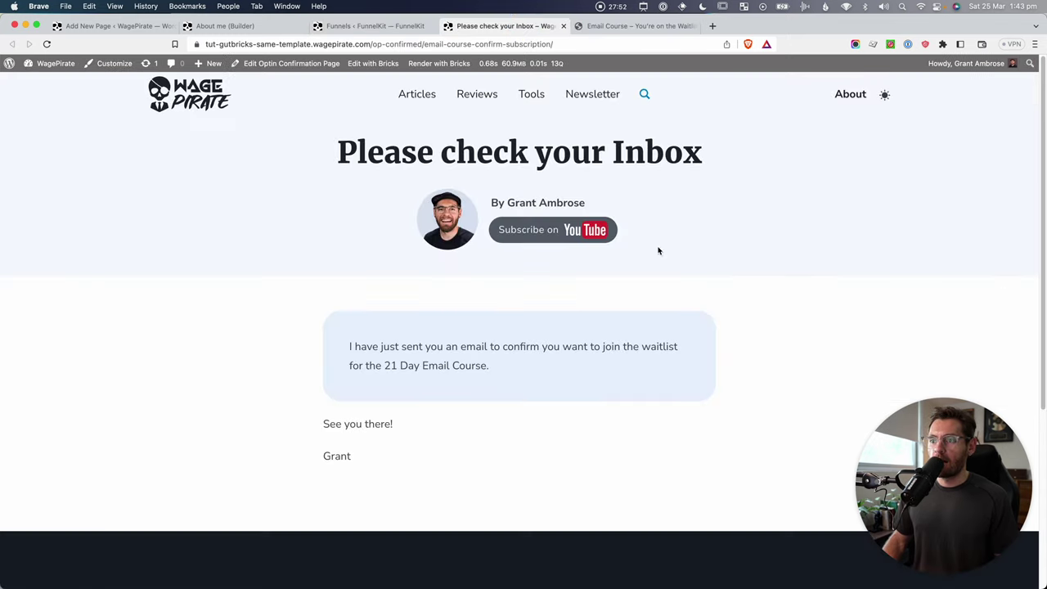
{"action": "left_click", "coordinate": [426, 455]}
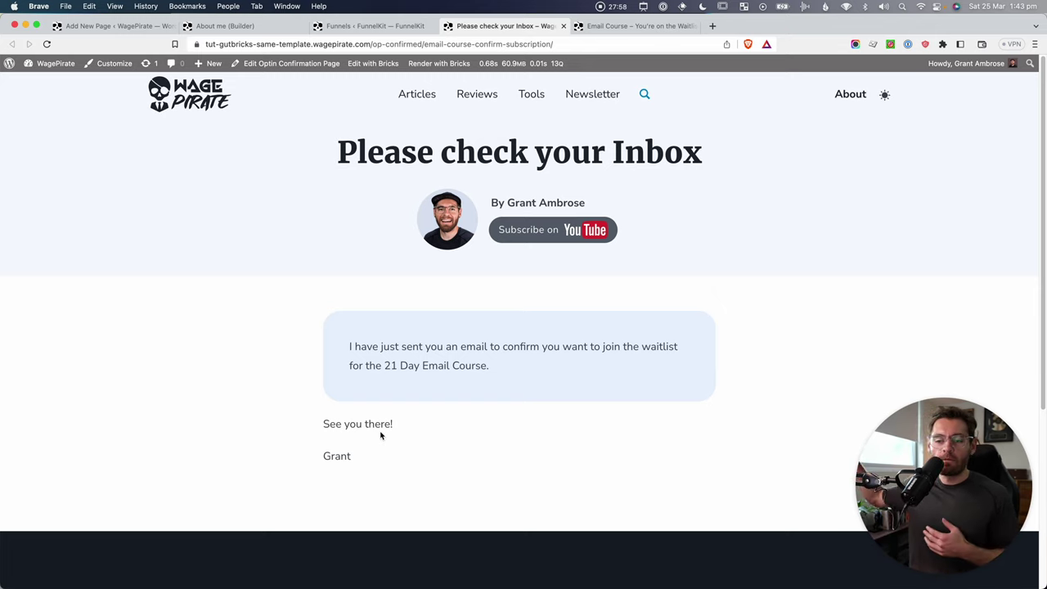
Examine the title, author header and body content of the "Email Course – You're on the Waitlist!" page.
{"action": "left_click", "coordinate": [630, 27]}
{"action": "triple_click", "coordinate": [591, 194]}
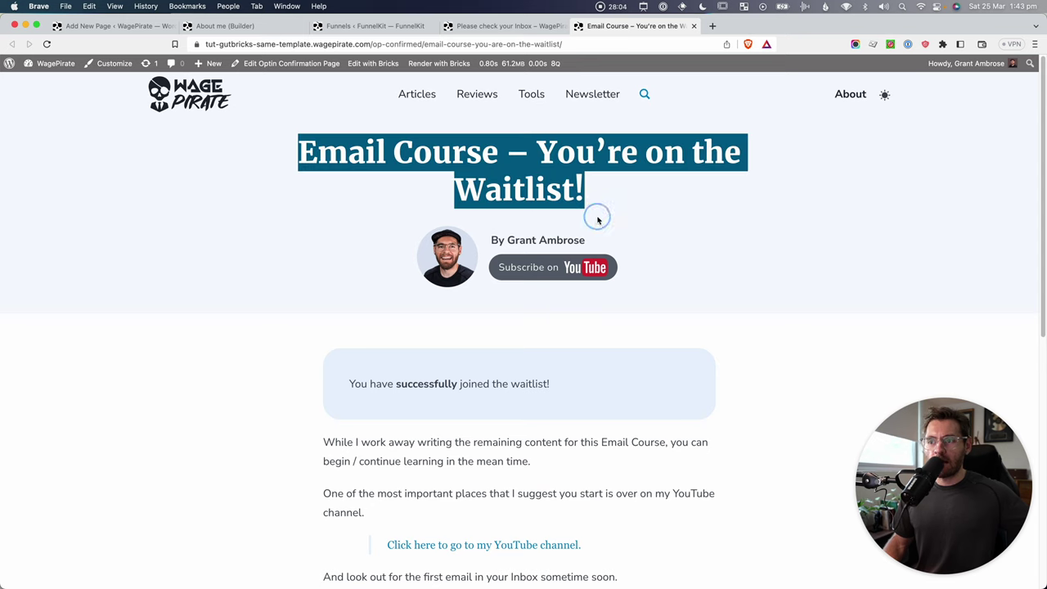
{"action": "left_click", "coordinate": [729, 226]}
{"action": "scroll", "coordinate": [705, 309], "scroll_direction": "down", "scroll_amount": 5}
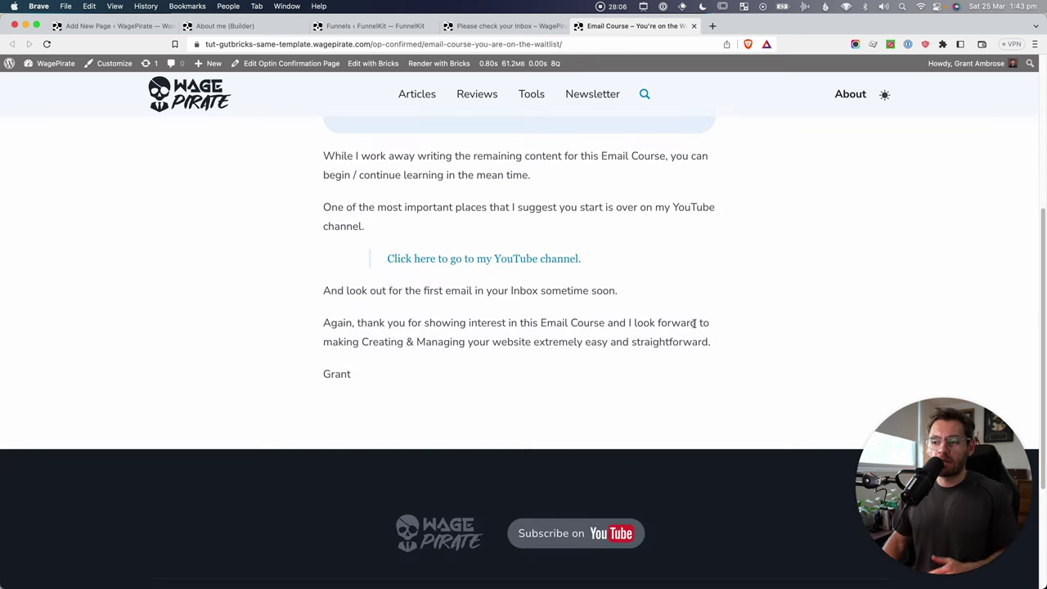
{"action": "scroll", "coordinate": [698, 348], "scroll_direction": "up", "scroll_amount": 2}
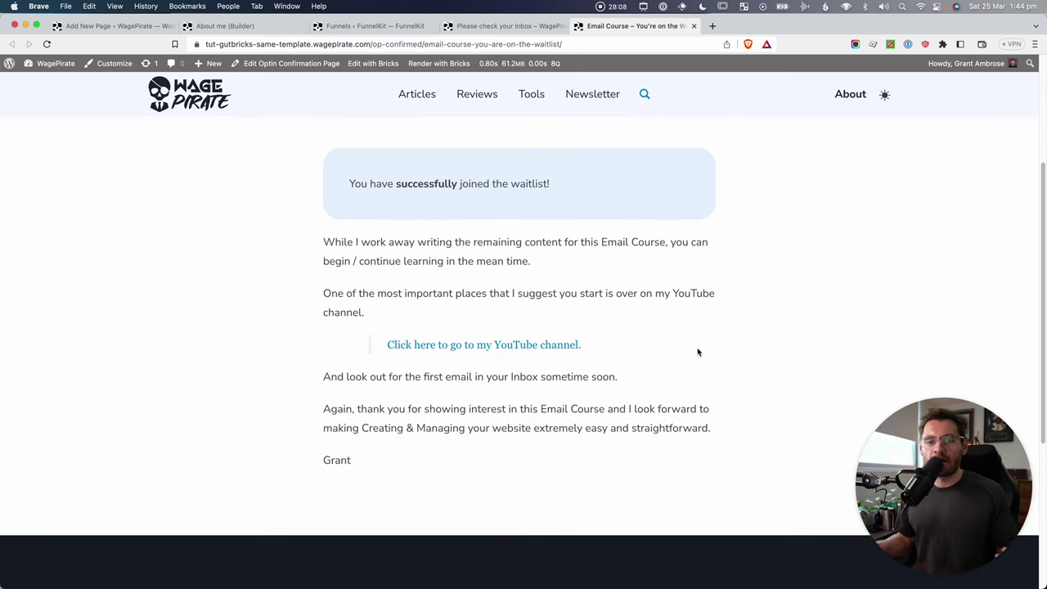
{"action": "scroll", "coordinate": [445, 201], "scroll_direction": "up", "scroll_amount": 1}
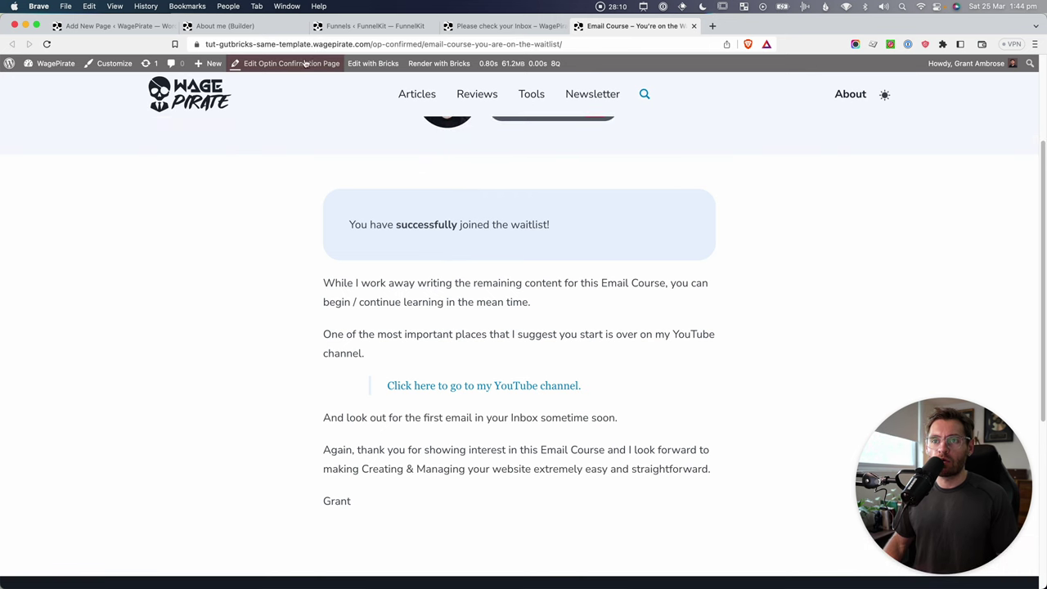
Check the waitlist confirmation page's content in the block editor and return to its front-end view.
{"action": "left_click", "coordinate": [257, 64], "text": "super"}
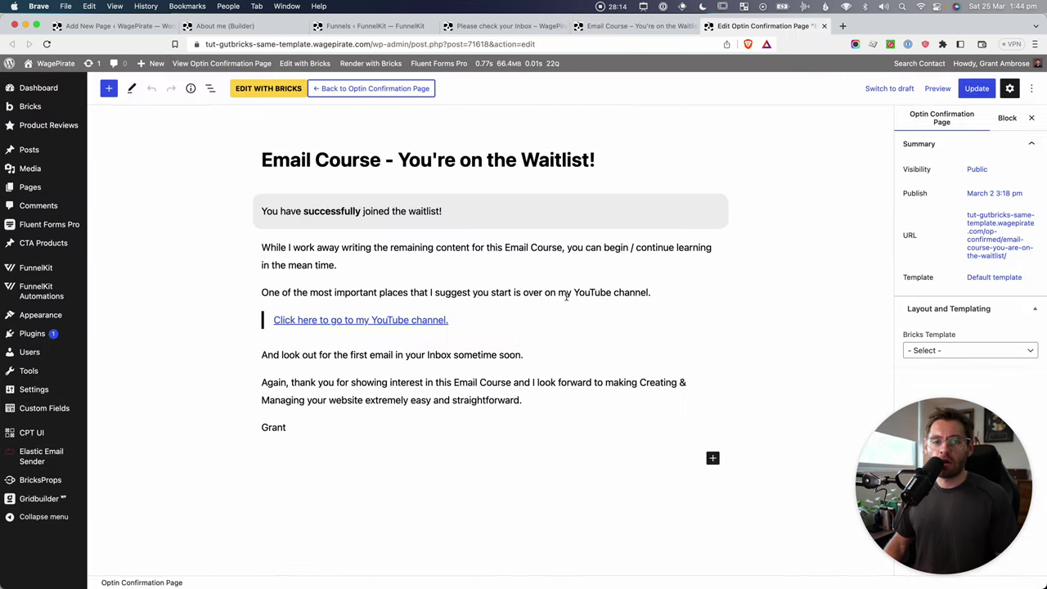
{"action": "key", "text": "super+w"}
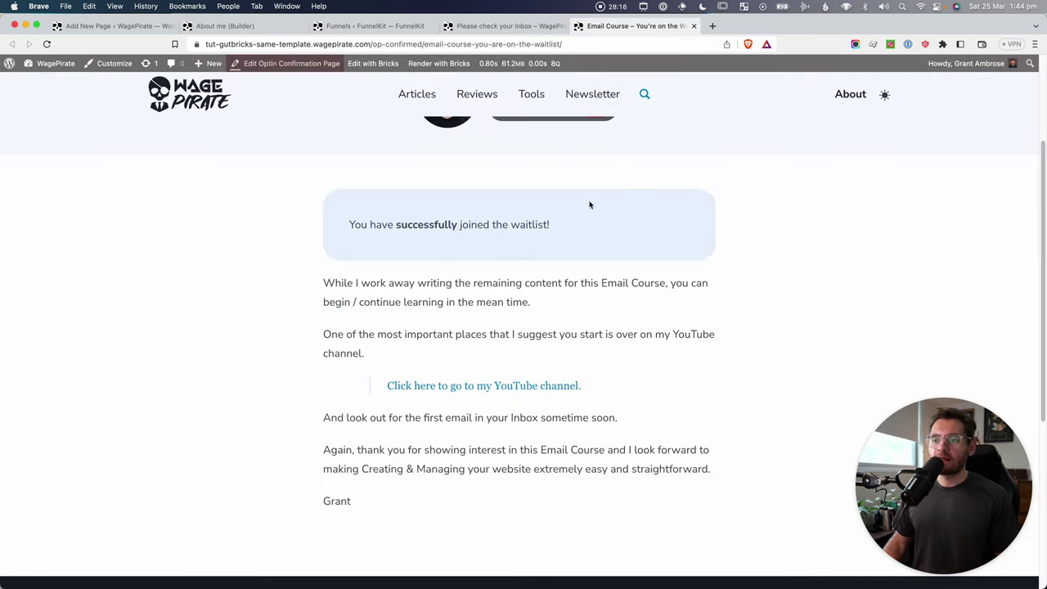
{"action": "scroll", "coordinate": [594, 194], "scroll_direction": "up", "scroll_amount": 3}
{"action": "left_click", "coordinate": [736, 256]}
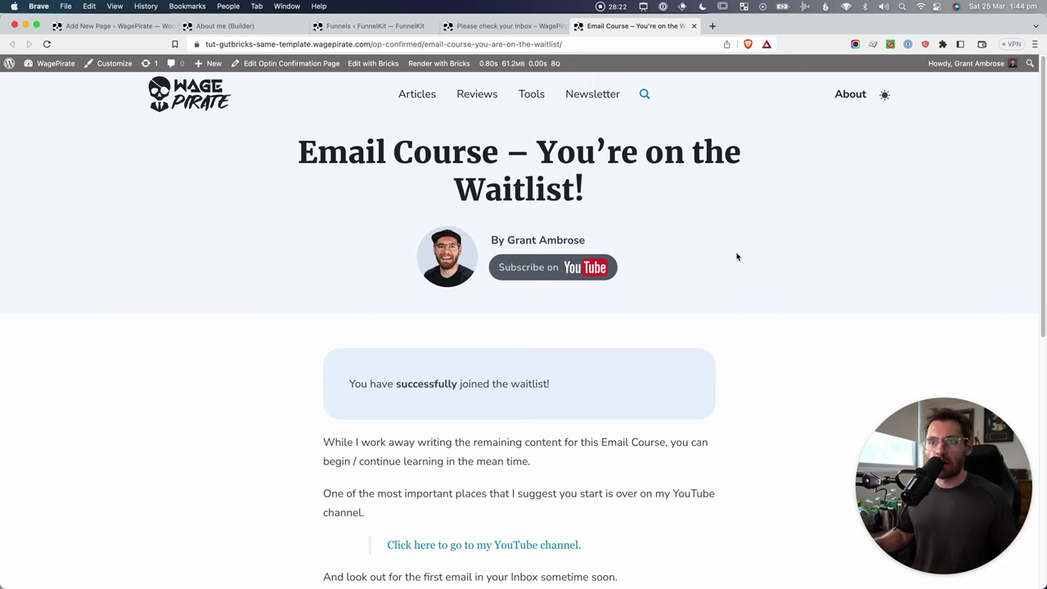
Edit the waitlist confirmation page with Bricks and add a section containing a Heading element in its container.
{"action": "left_click", "coordinate": [367, 66]}
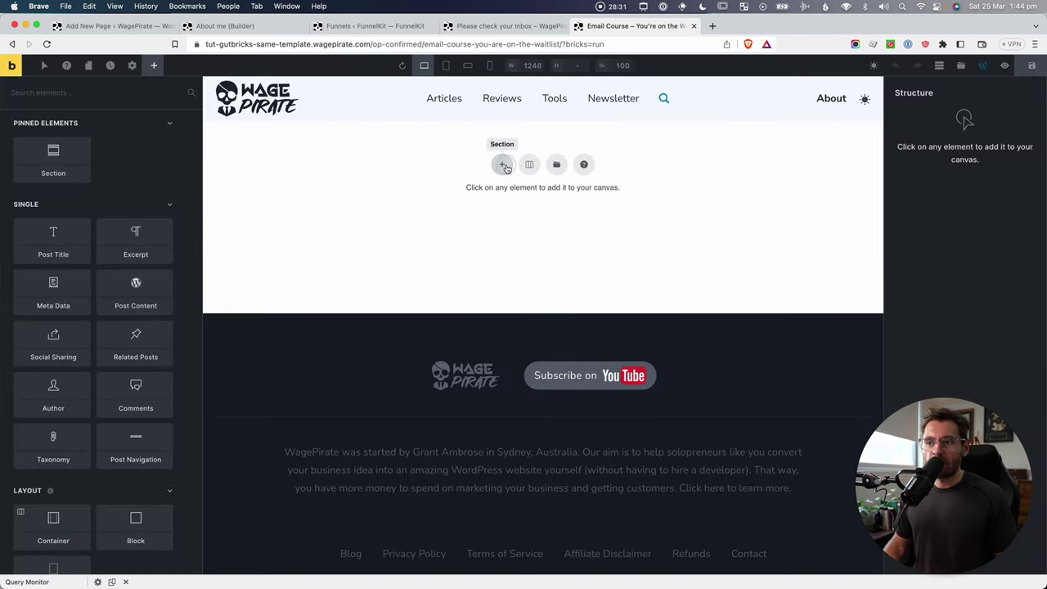
{"action": "left_click", "coordinate": [505, 166]}
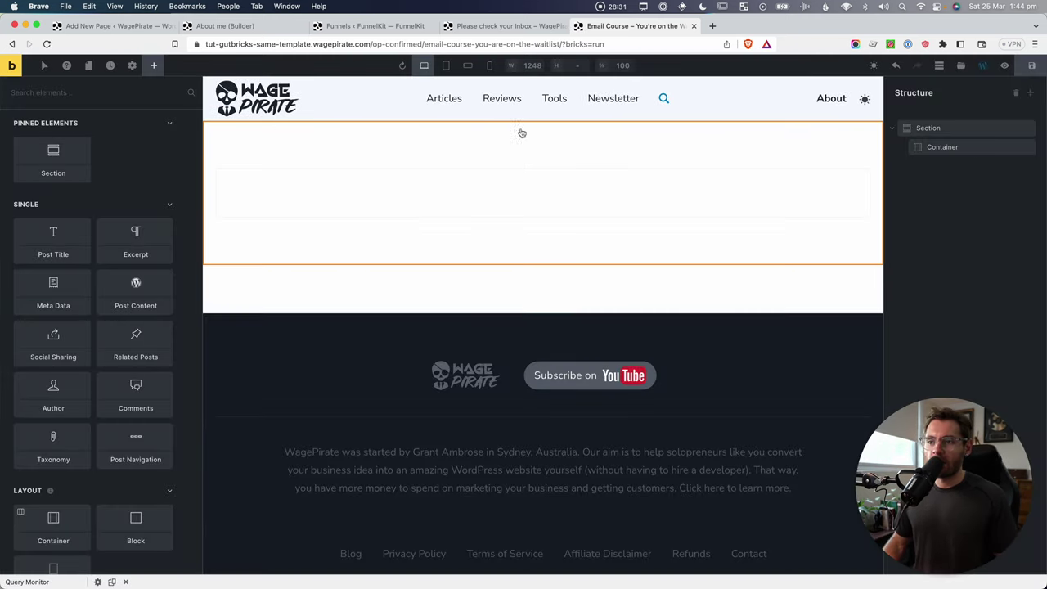
{"action": "left_click", "coordinate": [586, 188]}
{"action": "left_click", "coordinate": [156, 66]}
{"action": "type", "text": "head"}
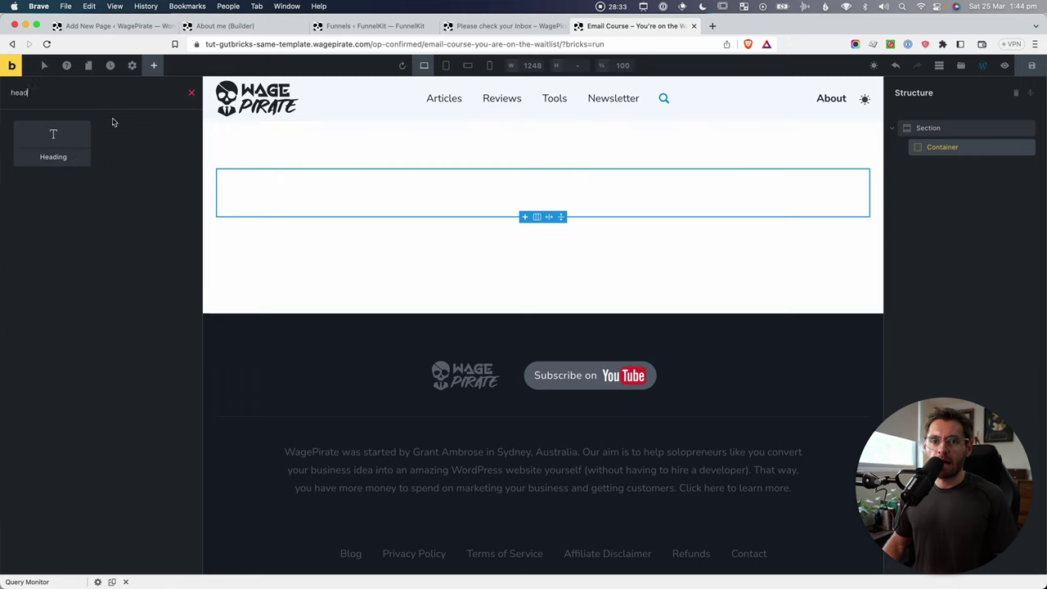
{"action": "left_click", "coordinate": [53, 143]}
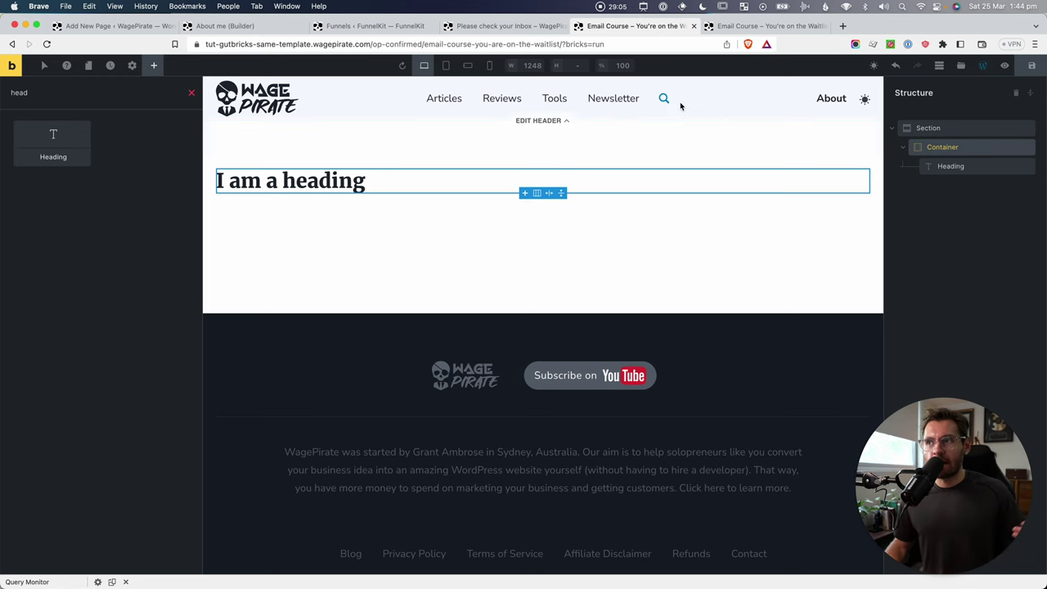
Open the waitlist confirmation page in the block editor, cut all its body content blocks and update the page.
{"action": "left_click", "coordinate": [728, 25]}
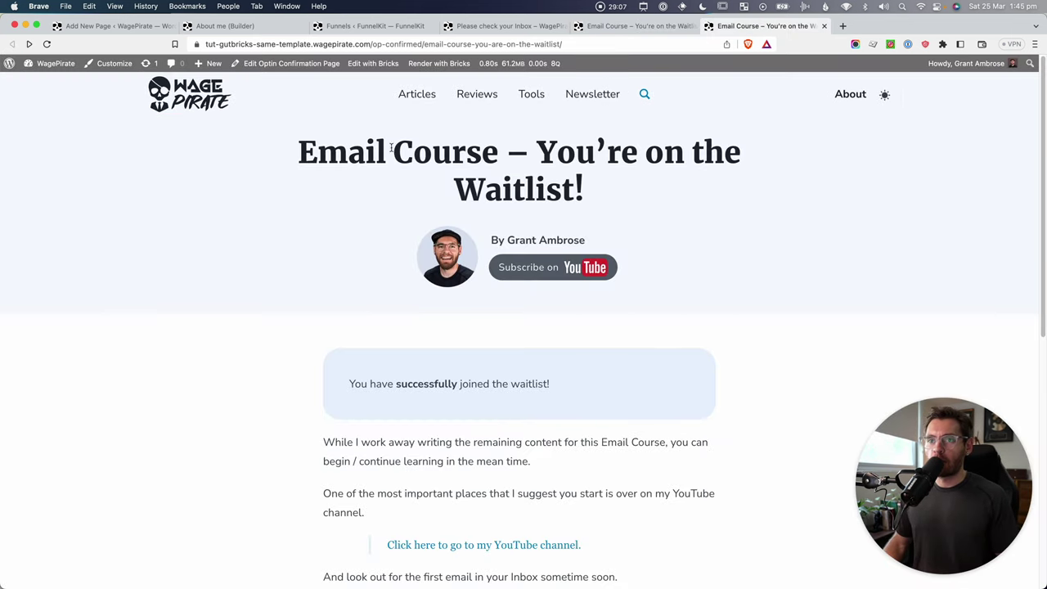
{"action": "left_click", "coordinate": [269, 63]}
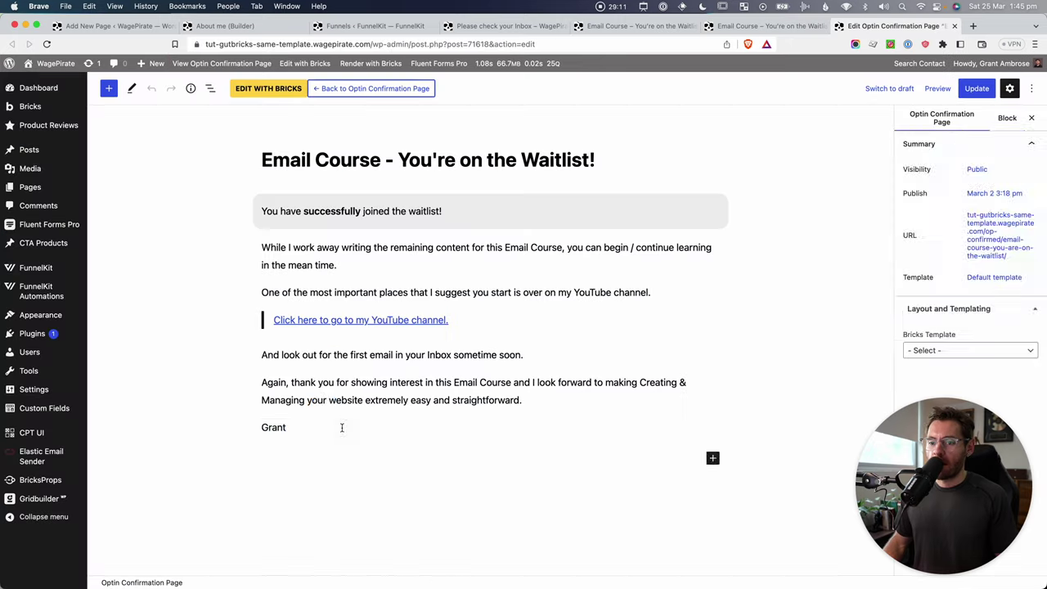
{"action": "left_click_drag", "start_coordinate": [344, 427], "coordinate": [253, 215]}
{"action": "key", "text": "super+x"}
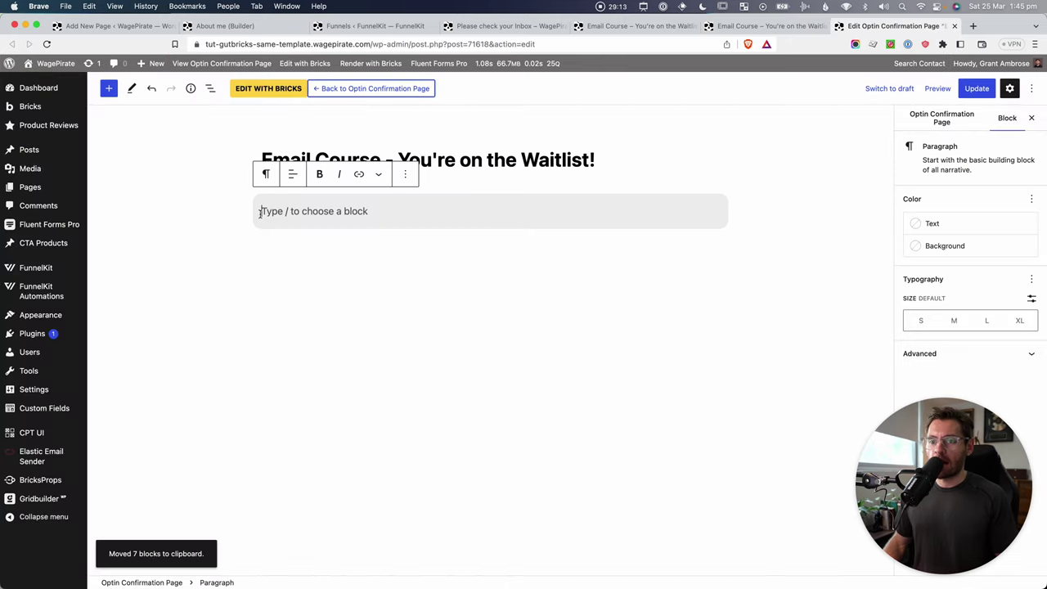
{"action": "left_click", "coordinate": [978, 88]}
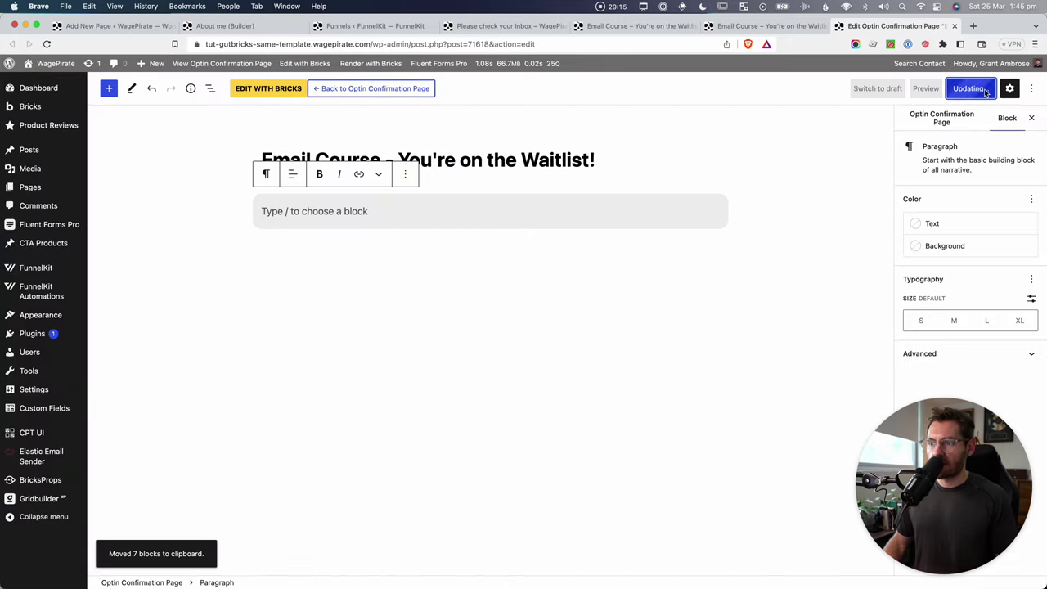
Add a Rich Text element below the heading in Bricks and replace its placeholder with the cut page content.
{"action": "key", "text": "ctrl+shift+Tab"}
{"action": "left_click", "coordinate": [951, 167]}
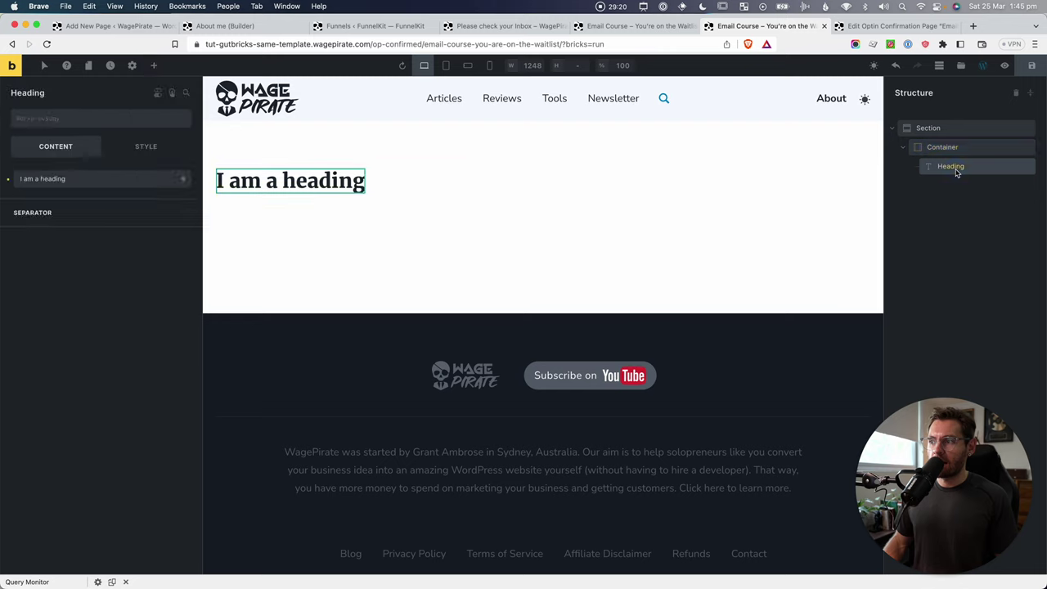
{"action": "left_click", "coordinate": [154, 67]}
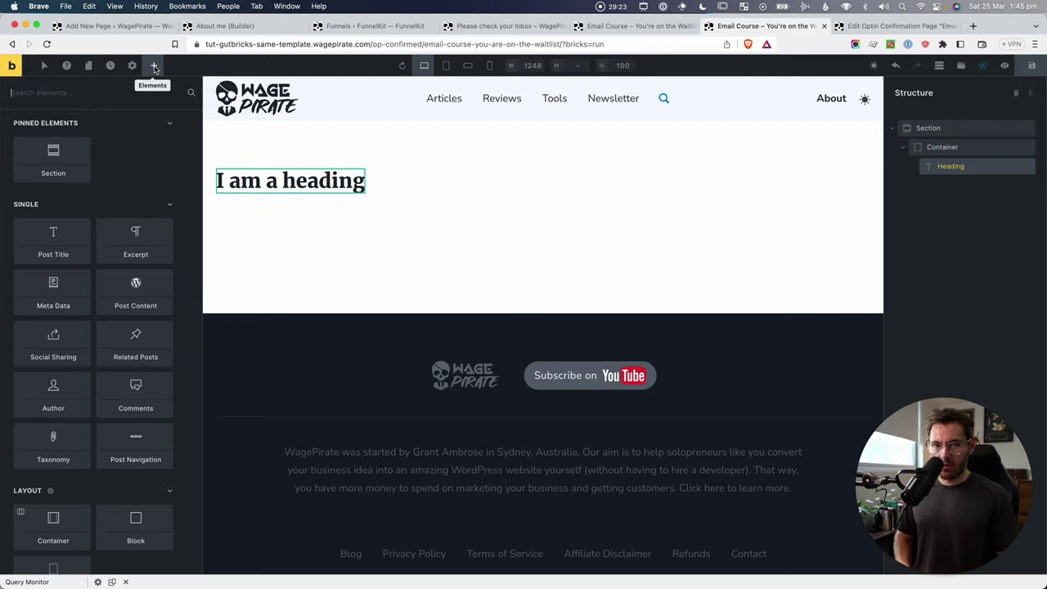
{"action": "type", "text": "rich"}
{"action": "left_click", "coordinate": [53, 143]}
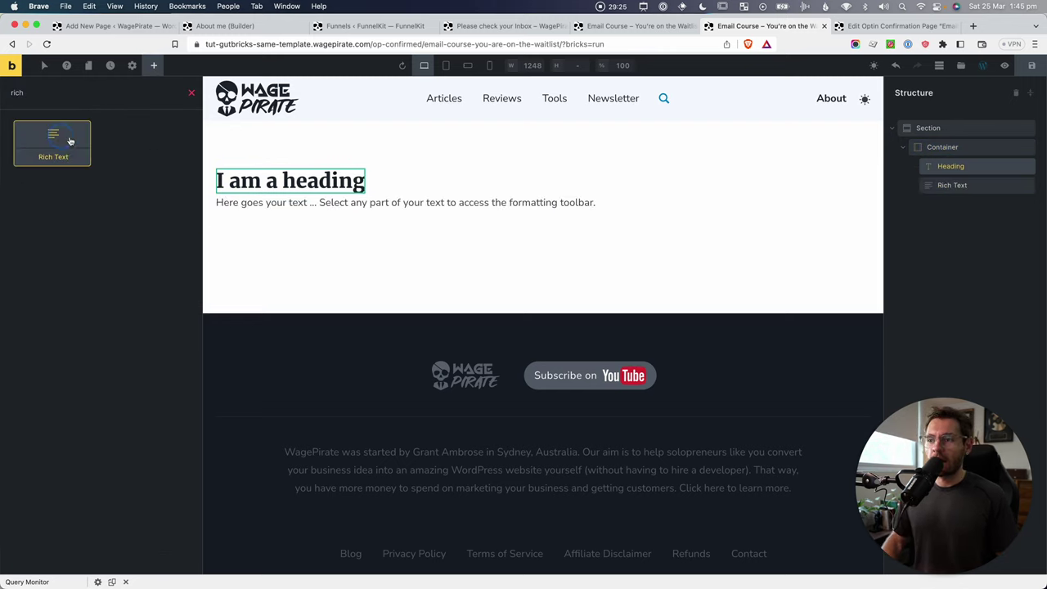
{"action": "left_click", "coordinate": [953, 185]}
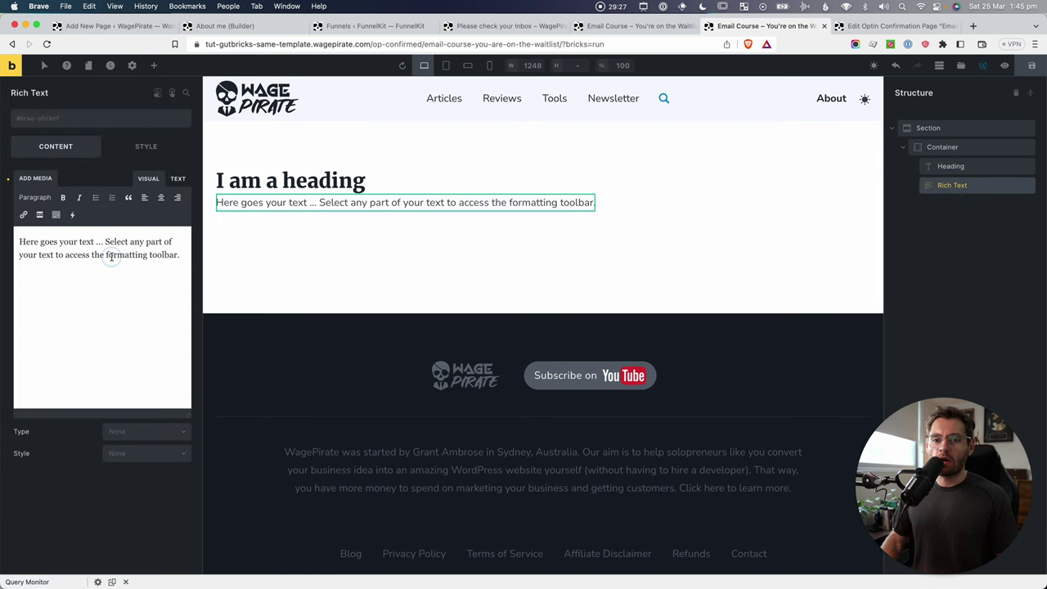
{"action": "left_click", "coordinate": [110, 260]}
{"action": "key", "text": "ctrl+a"}
{"action": "key", "text": "ctrl+v"}
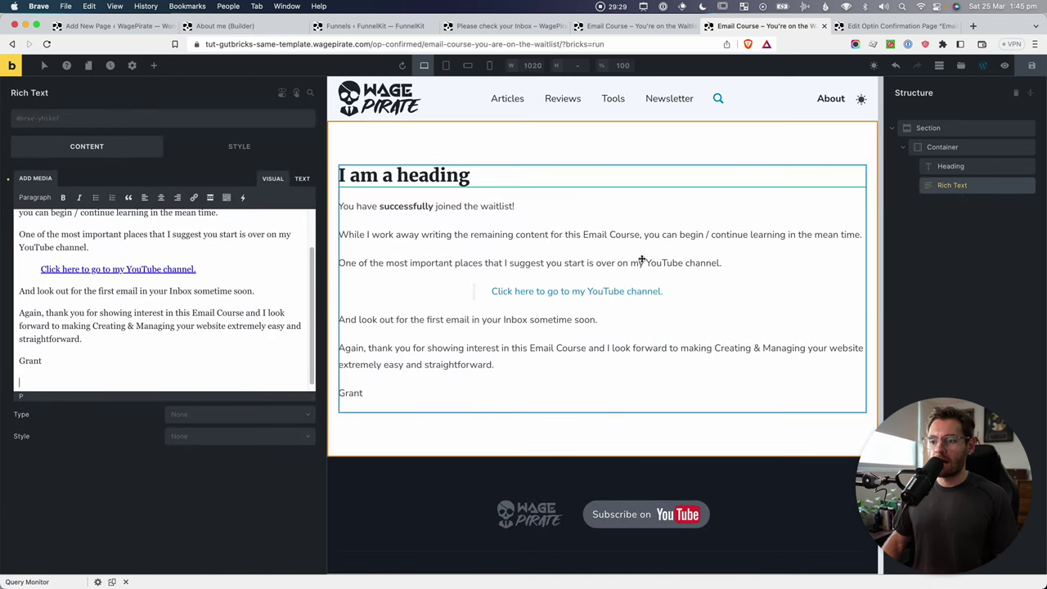
Save the waitlist page in Bricks and reload its front-end view.
{"action": "left_click", "coordinate": [1032, 66]}
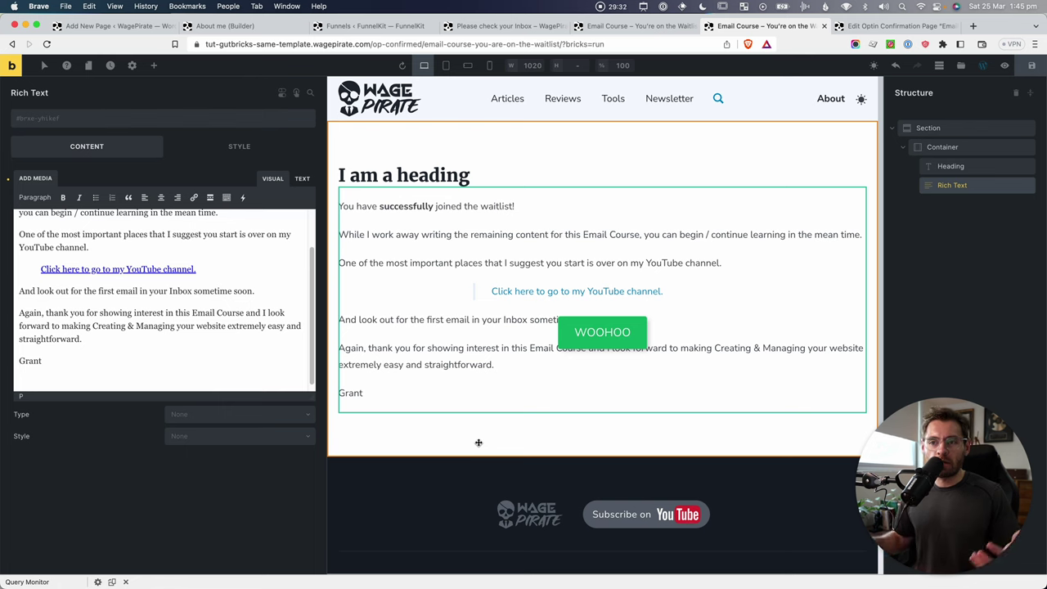
{"action": "left_click", "coordinate": [294, 155]}
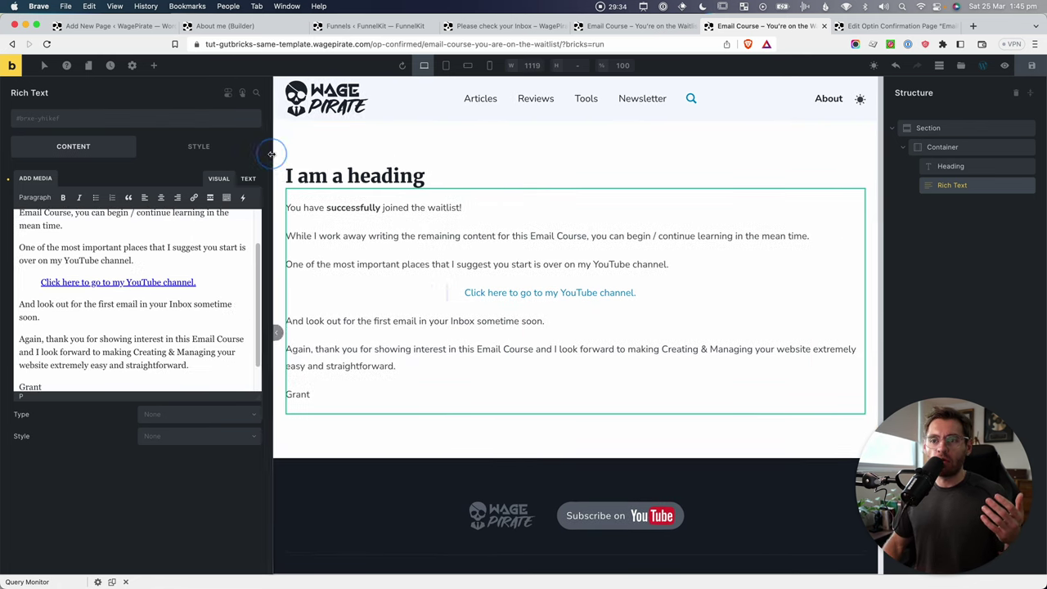
{"action": "left_click", "coordinate": [608, 25]}
{"action": "key", "text": "super+r"}
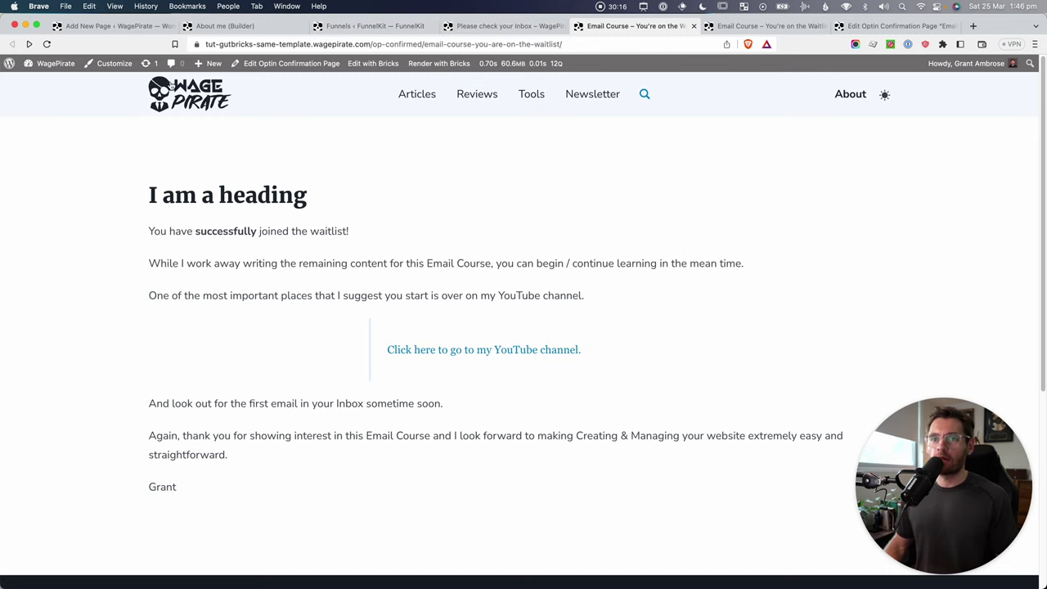
Open the "Single – Default" template with Bricks and show the conditions of its hero section.
{"action": "mouse_move", "coordinate": [50, 64]}
{"action": "left_click", "coordinate": [57, 85], "text": "super"}
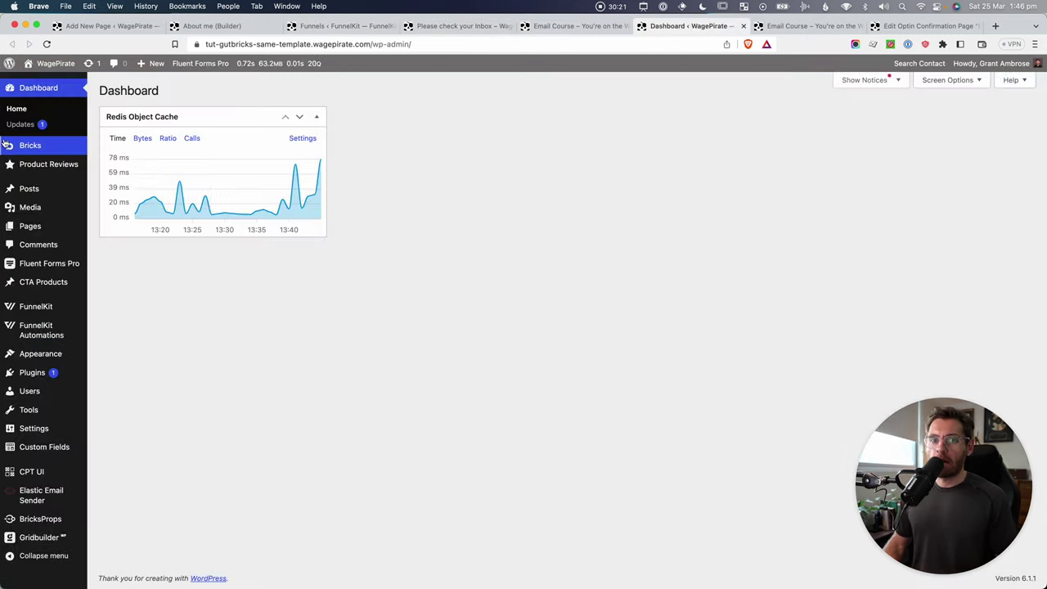
{"action": "mouse_move", "coordinate": [29, 149]}
{"action": "left_click", "coordinate": [144, 163]}
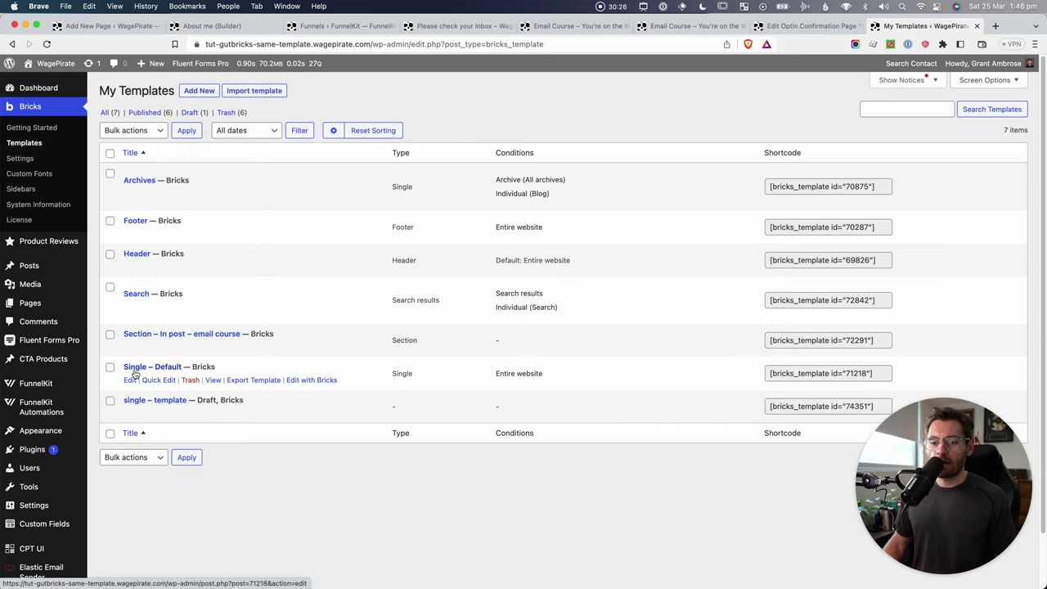
{"action": "left_click", "coordinate": [299, 379], "text": "super"}
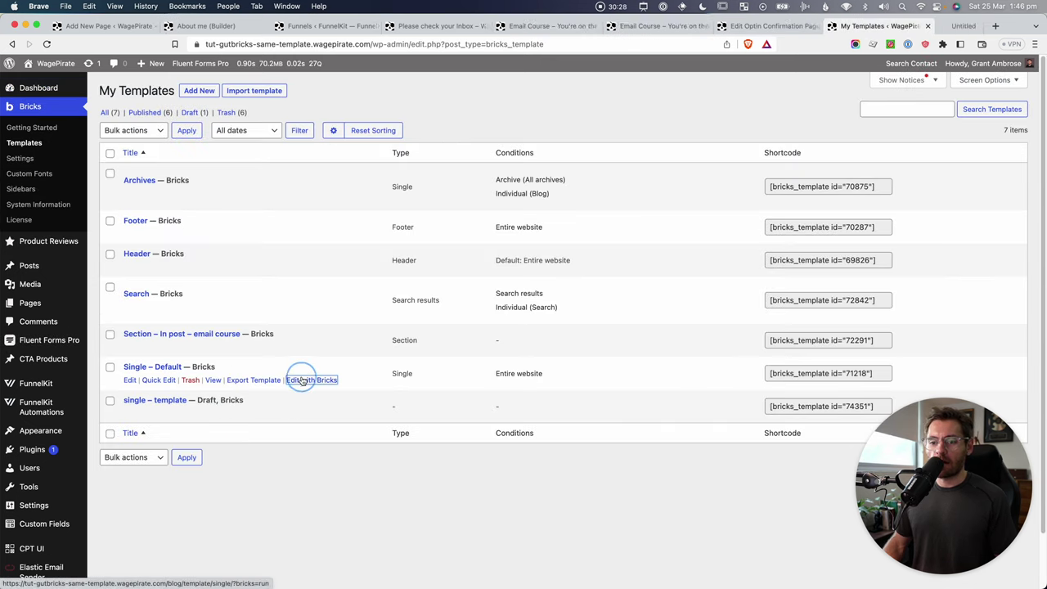
{"action": "key", "text": "ctrl+Tab"}
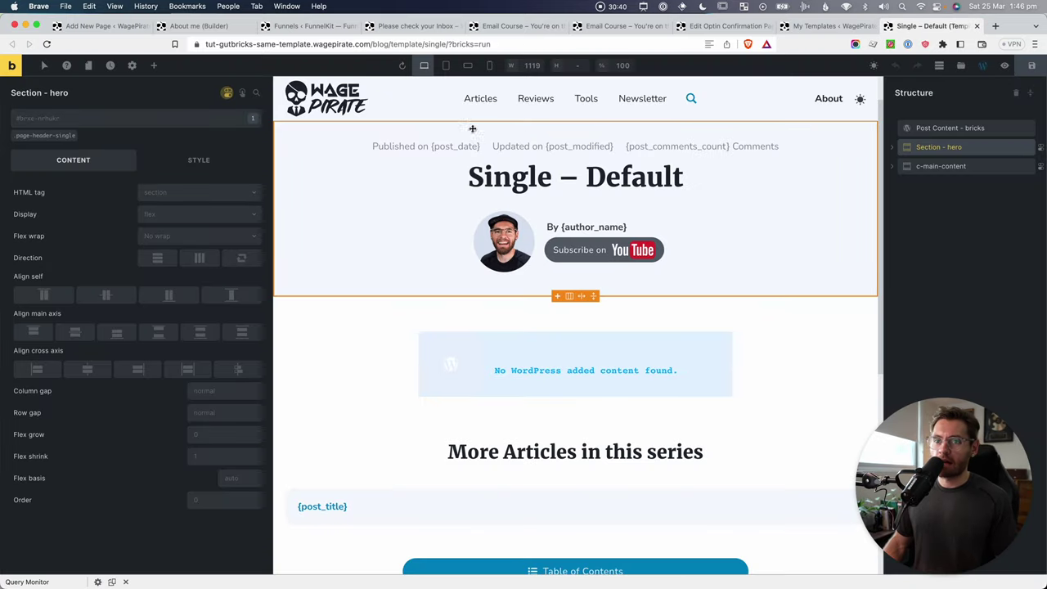
{"action": "left_click", "coordinate": [226, 94]}
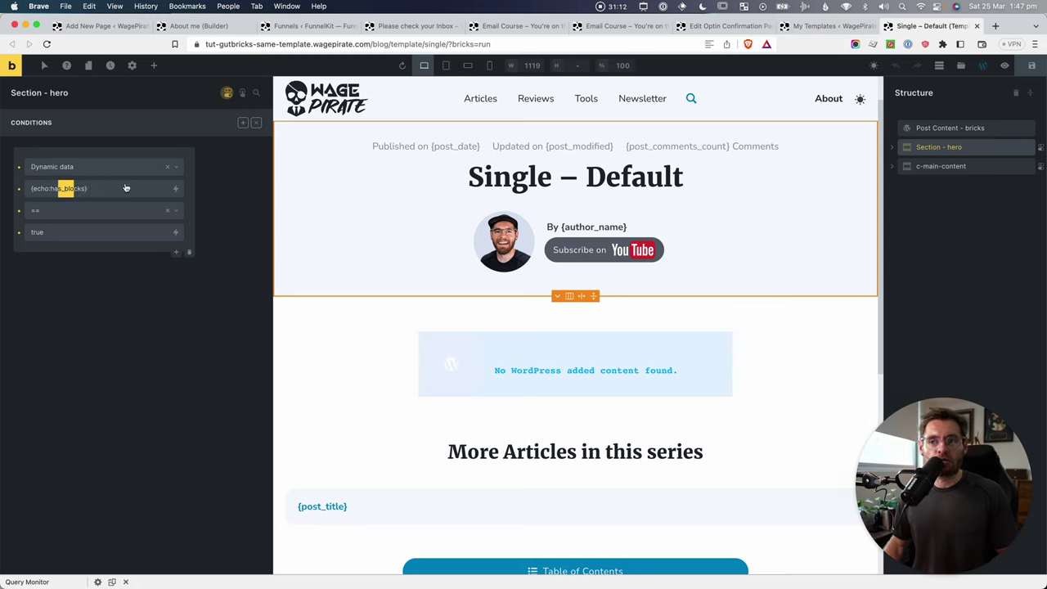
Close the leftover tabs, keeping the confirmation page editor, templates list and Single – Default builder, and select the editor's empty paragraph block.
{"action": "left_click", "coordinate": [727, 26]}
{"action": "left_click", "coordinate": [643, 28]}
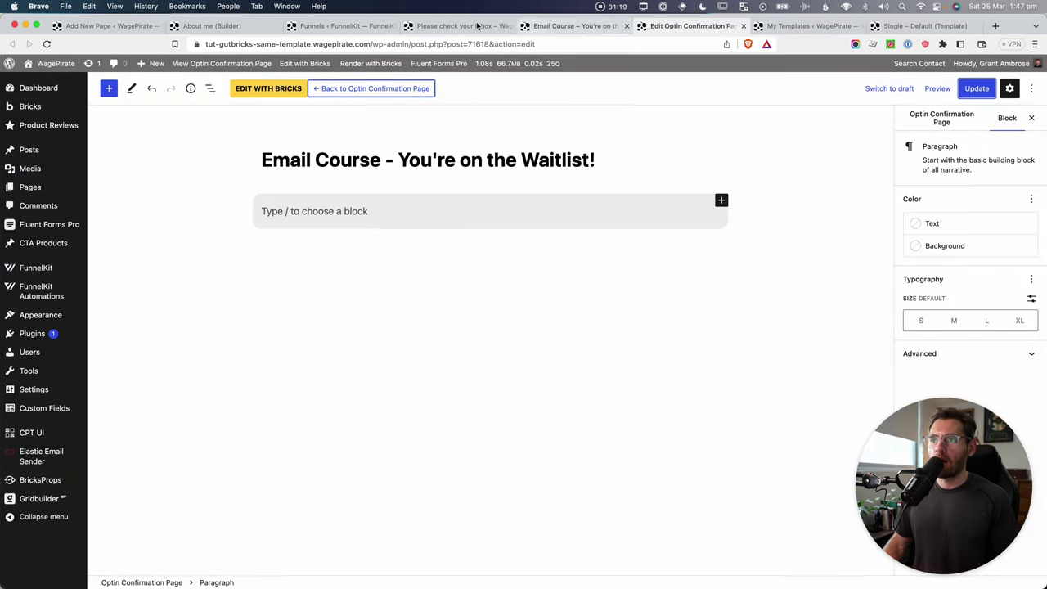
{"action": "middle_click", "coordinate": [80, 25]}
{"action": "left_click", "coordinate": [79, 25]}
{"action": "key", "text": "super+w"}
{"action": "key", "text": "super+w"}
{"action": "key", "text": "super+w"}
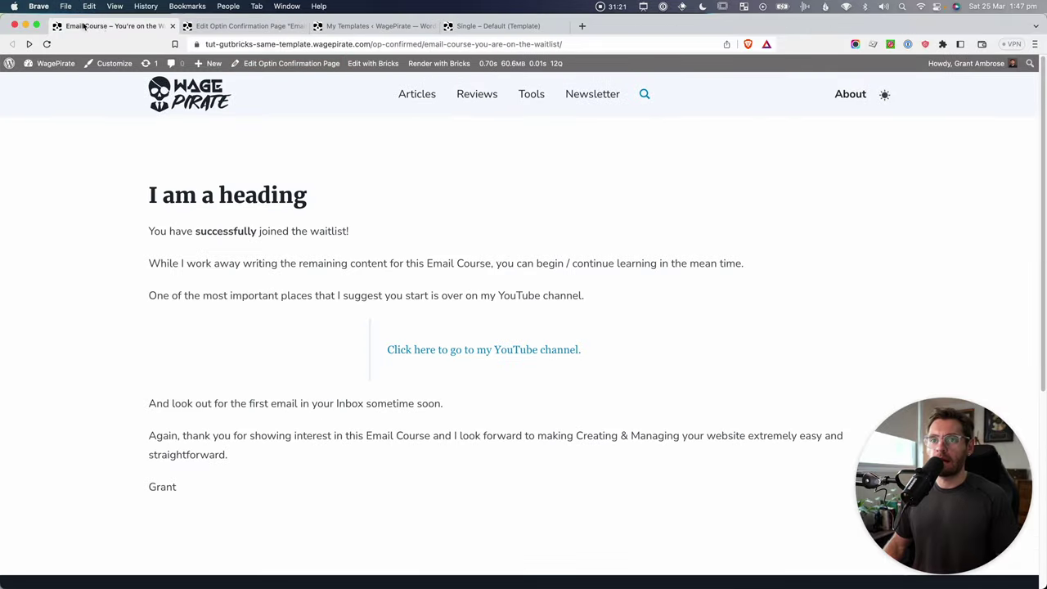
{"action": "key", "text": "super+w"}
{"action": "left_click_drag", "start_coordinate": [327, 160], "coordinate": [668, 158]}
{"action": "left_click", "coordinate": [554, 209]}
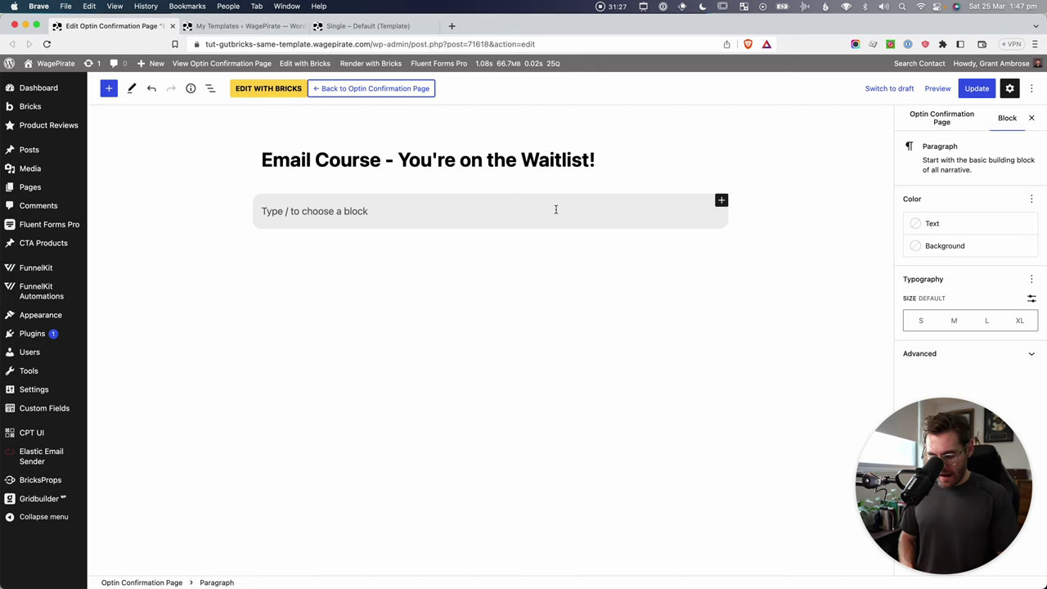
Enter "fdsafds" in the empty paragraph block and update the optin confirmation page.
{"action": "type", "text": "fdsafds"}
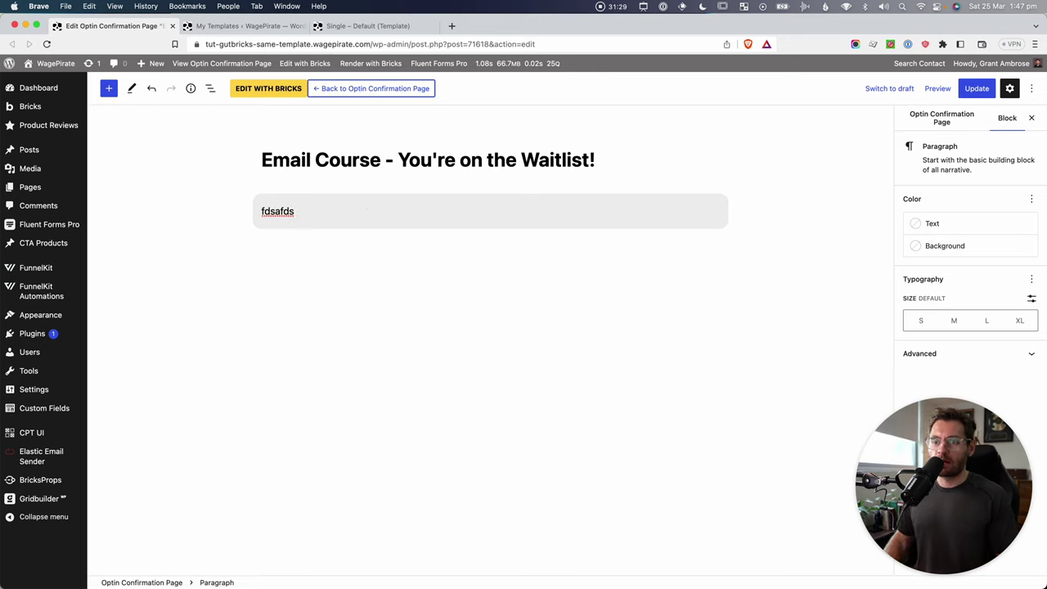
{"action": "left_click", "coordinate": [990, 89]}
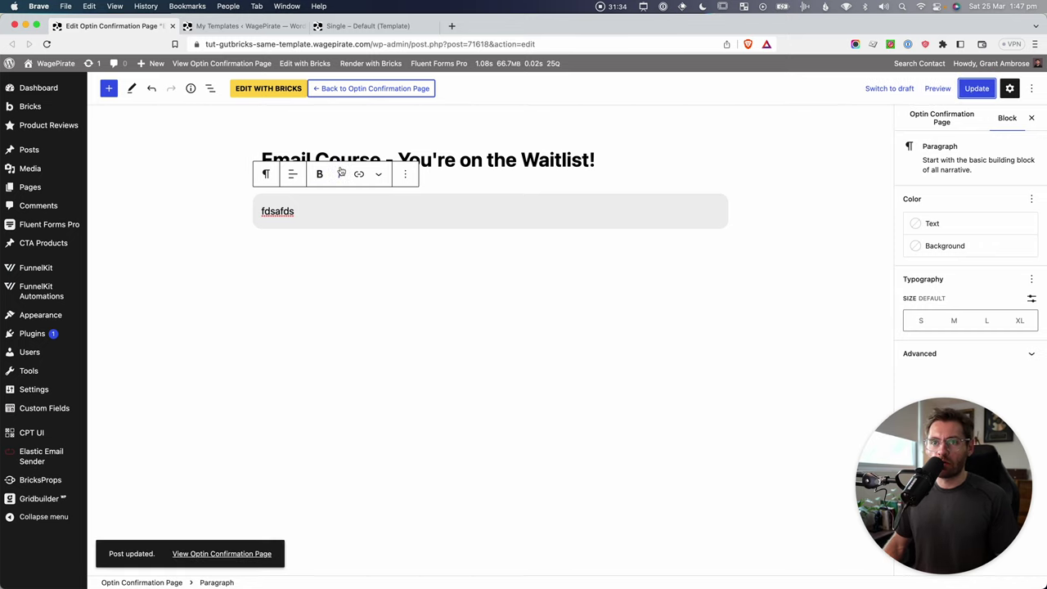
Open the confirmation page's front-end view in a new tab and compare its Bricks content with the template's hero and Gutenberg content.
{"action": "left_click", "coordinate": [210, 64], "text": "super"}
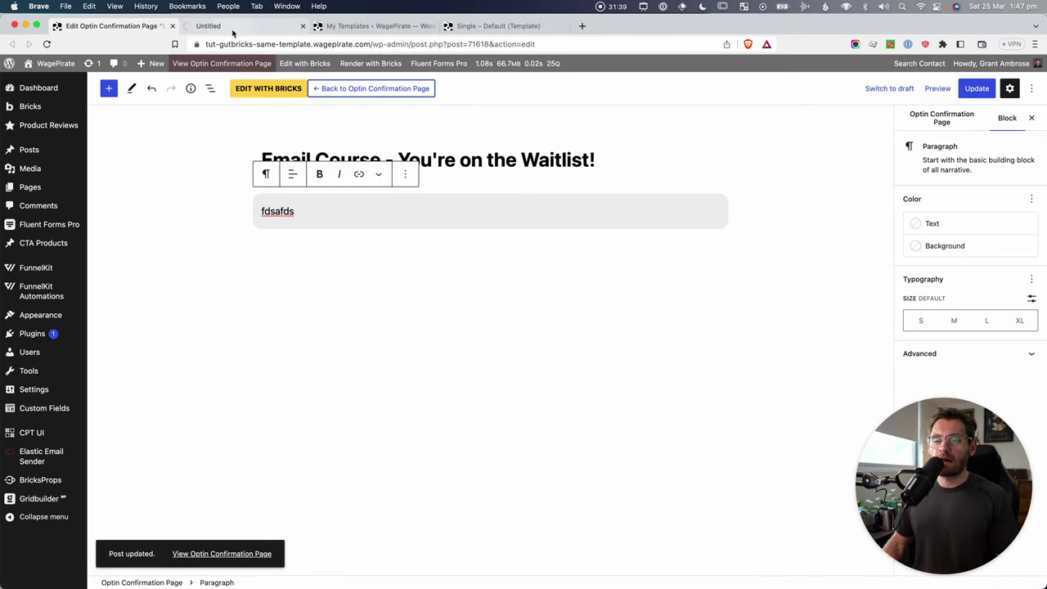
{"action": "left_click", "coordinate": [233, 26]}
{"action": "left_click", "coordinate": [47, 45]}
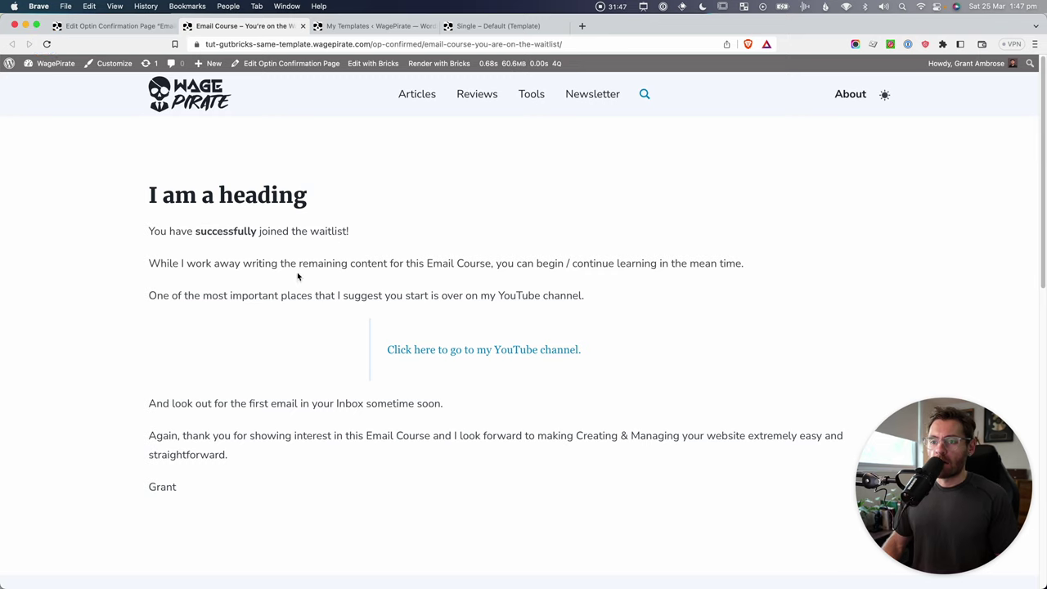
{"action": "left_click_drag", "start_coordinate": [121, 132], "coordinate": [846, 528]}
{"action": "scroll", "coordinate": [711, 423], "scroll_direction": "down", "scroll_amount": 8}
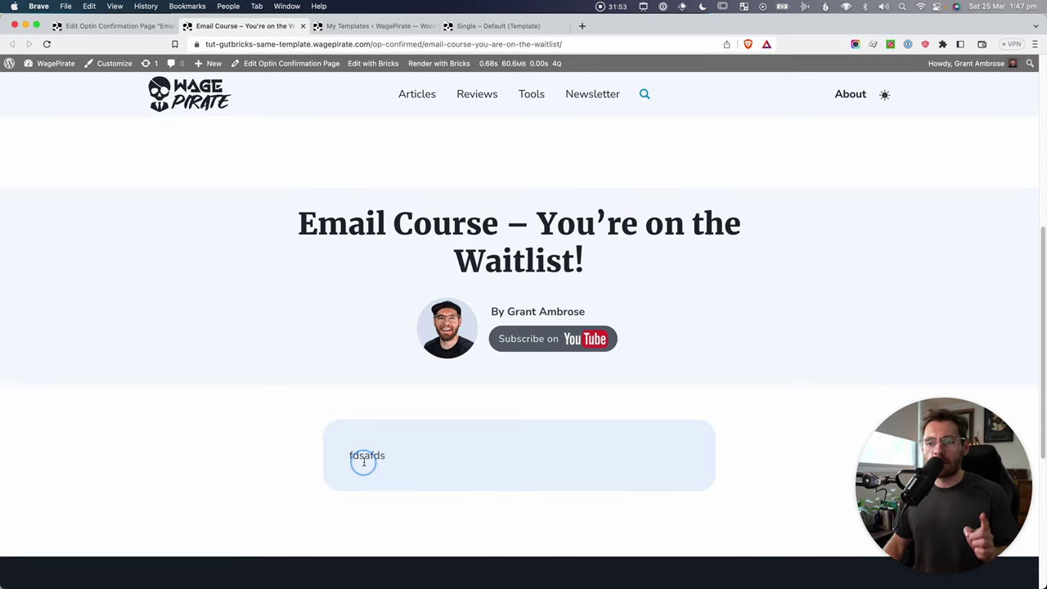
{"action": "left_click_drag", "start_coordinate": [203, 157], "coordinate": [798, 541]}
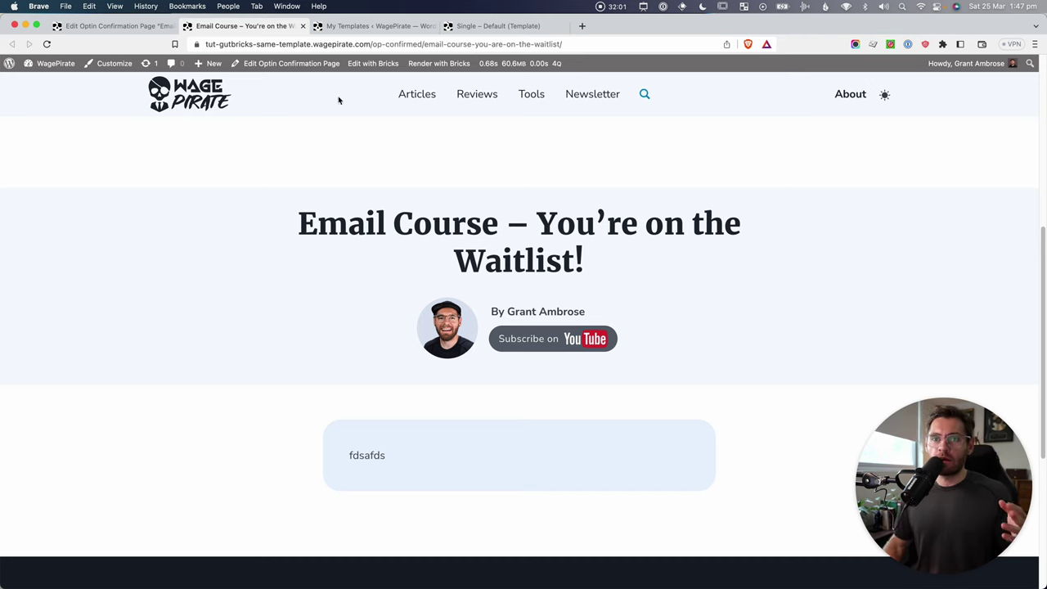
Return to the confirmation page editor and review its title and Gutenberg content area.
{"action": "left_click", "coordinate": [115, 26]}
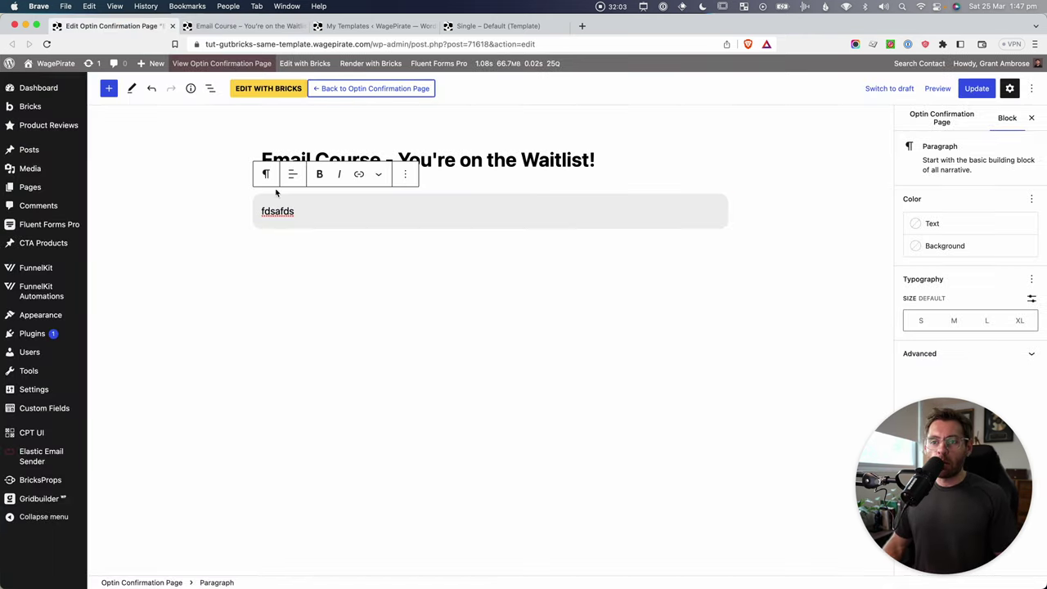
{"action": "key", "text": "super+shift+4"}
{"action": "left_click_drag", "start_coordinate": [229, 126], "coordinate": [751, 505]}
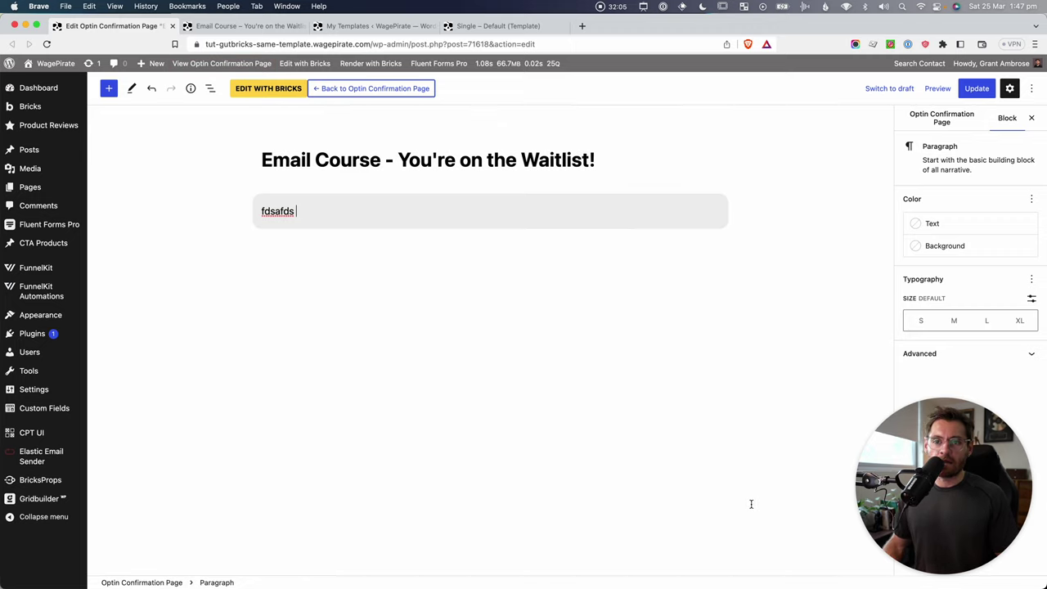
{"action": "left_click", "coordinate": [716, 427]}
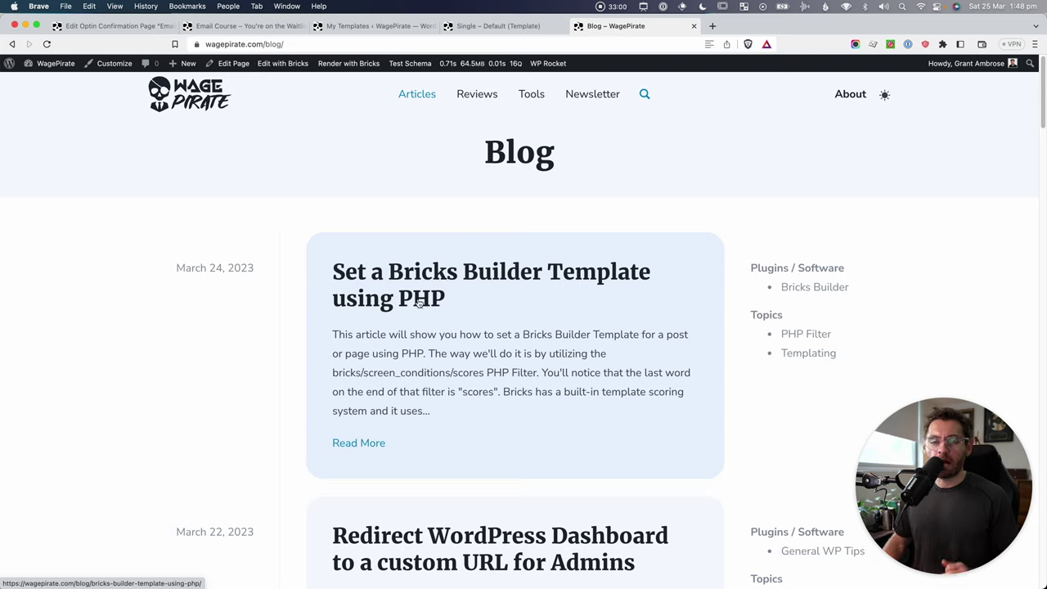
Open the "Set a Bricks Builder Template using PHP" article from the site's search page and read about the bricks/screen_conditions/scores filter and its code.
{"action": "left_click", "coordinate": [644, 95], "text": "super"}
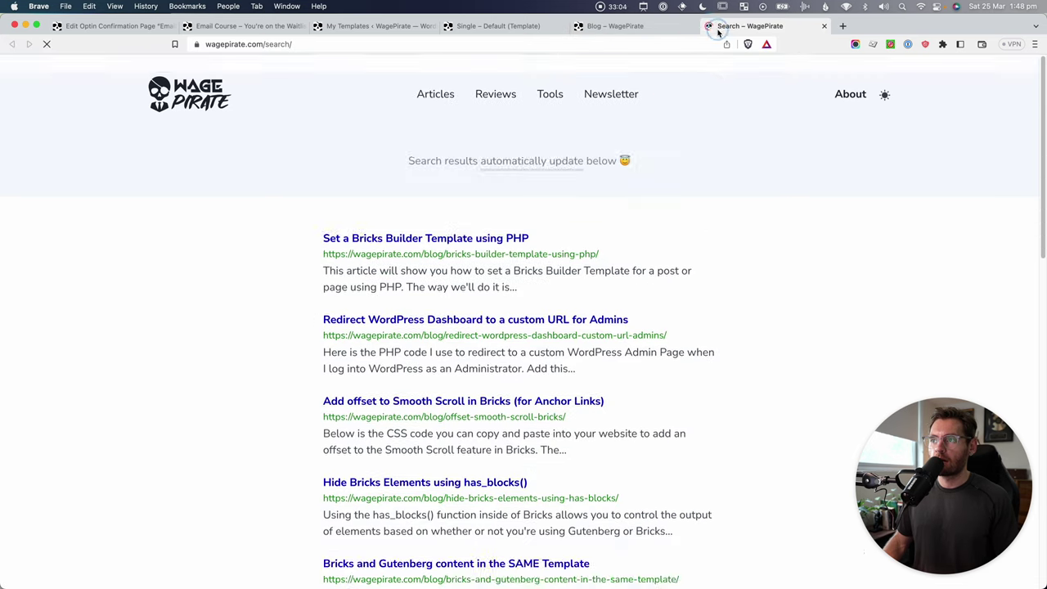
{"action": "left_click", "coordinate": [401, 270]}
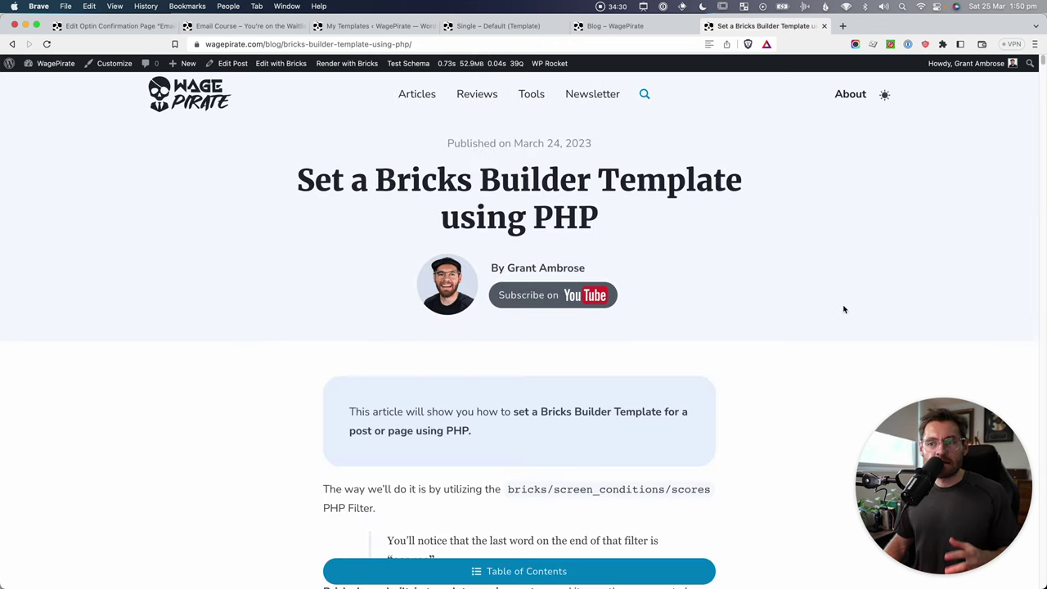
{"action": "scroll", "coordinate": [824, 294], "scroll_direction": "down", "scroll_amount": 1}
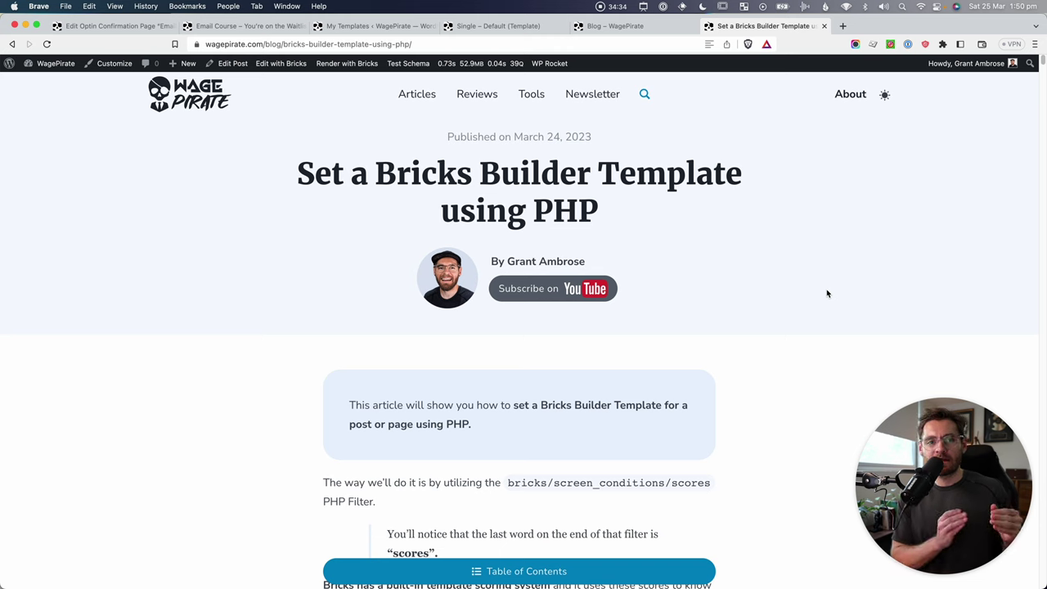
{"action": "scroll", "coordinate": [826, 293], "scroll_direction": "down", "scroll_amount": 5}
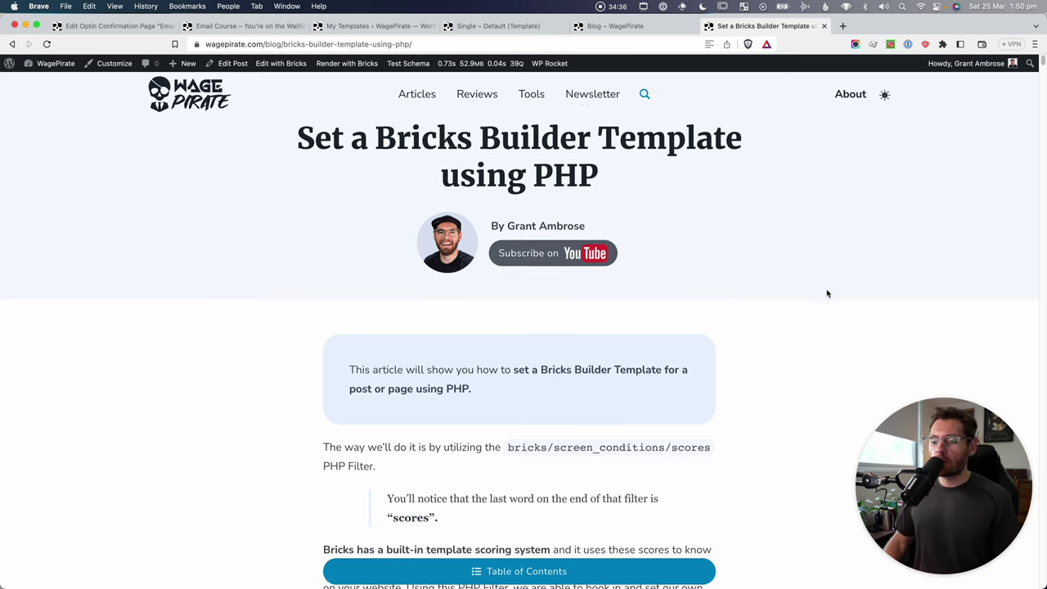
{"action": "scroll", "coordinate": [546, 291], "scroll_direction": "down", "scroll_amount": 1}
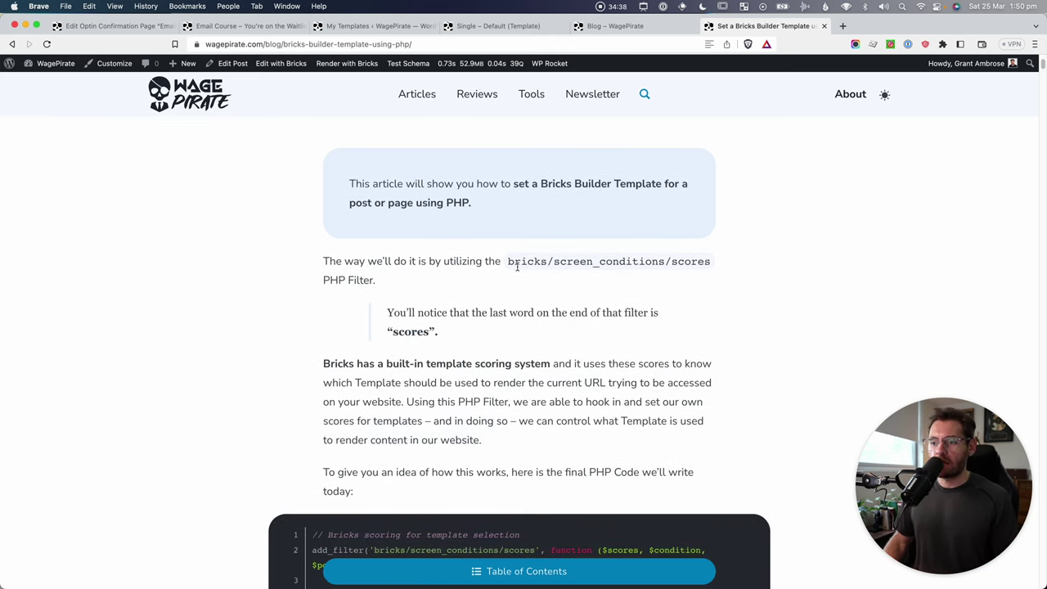
{"action": "left_click_drag", "start_coordinate": [508, 261], "coordinate": [713, 260]}
{"action": "scroll", "coordinate": [727, 287], "scroll_direction": "down", "scroll_amount": 8}
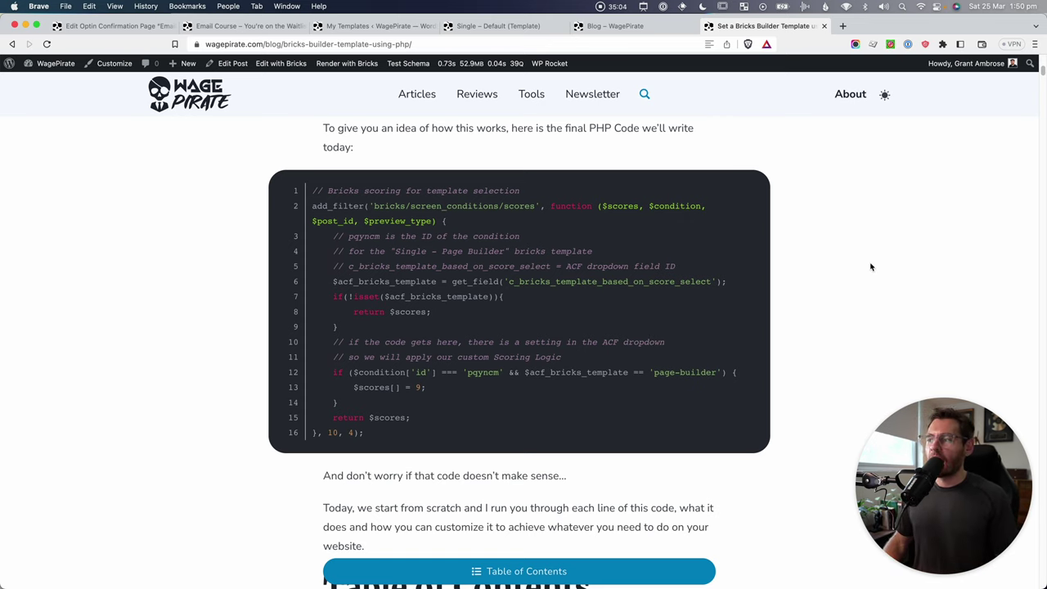
Go to the article's section "Finding the default Score assigned to a Bricks Template" and examine how condition IDs and scores are found.
{"action": "scroll", "coordinate": [523, 352], "scroll_direction": "down", "scroll_amount": 20}
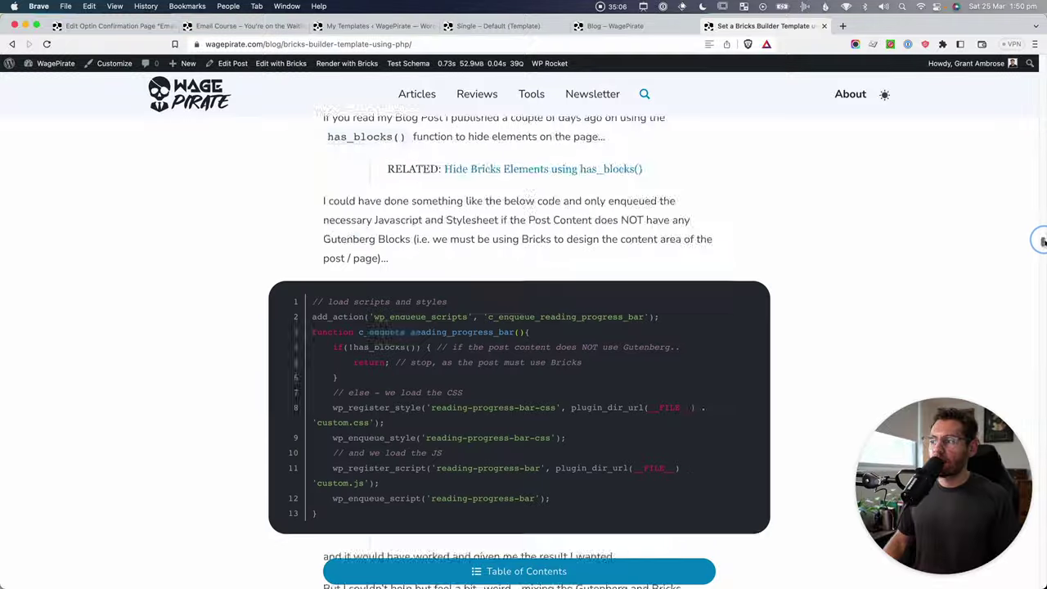
{"action": "left_click_drag", "start_coordinate": [1043, 279], "coordinate": [1042, 92]}
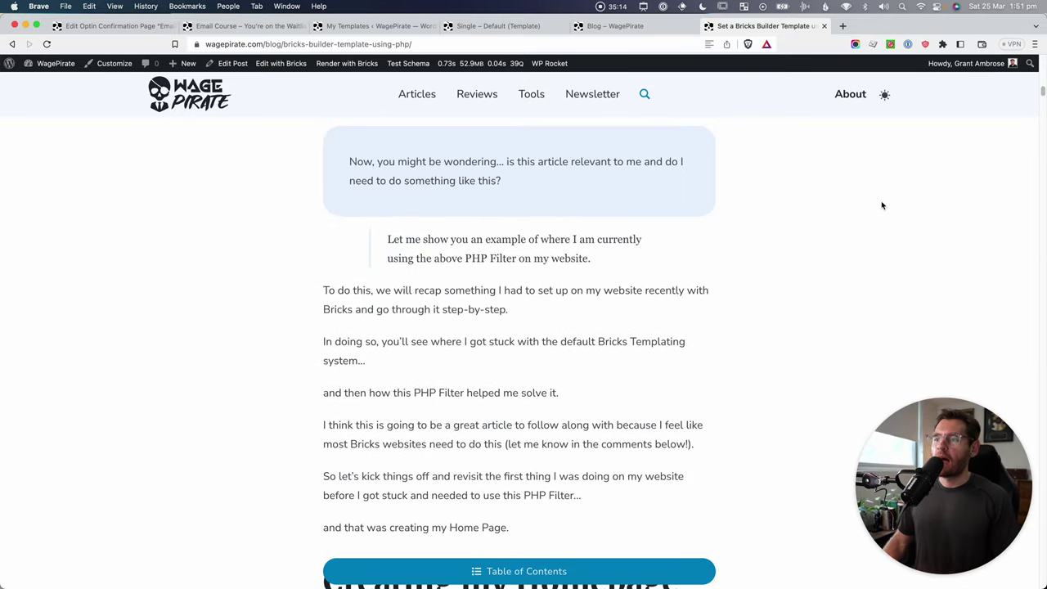
{"action": "scroll", "coordinate": [881, 200], "scroll_direction": "up", "scroll_amount": 10}
{"action": "scroll", "coordinate": [646, 310], "scroll_direction": "up", "scroll_amount": 1}
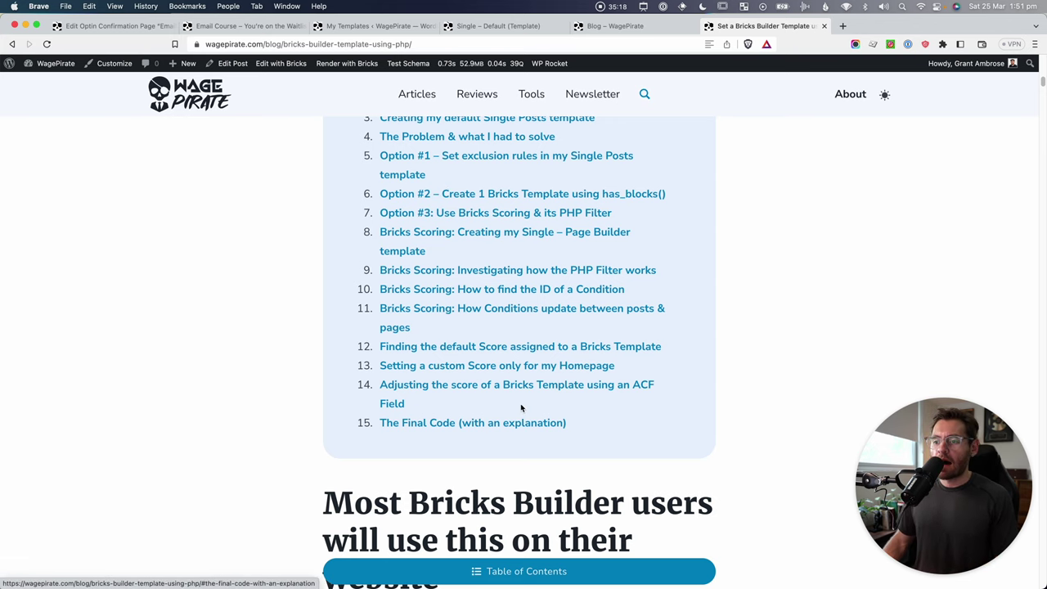
{"action": "left_click", "coordinate": [522, 347]}
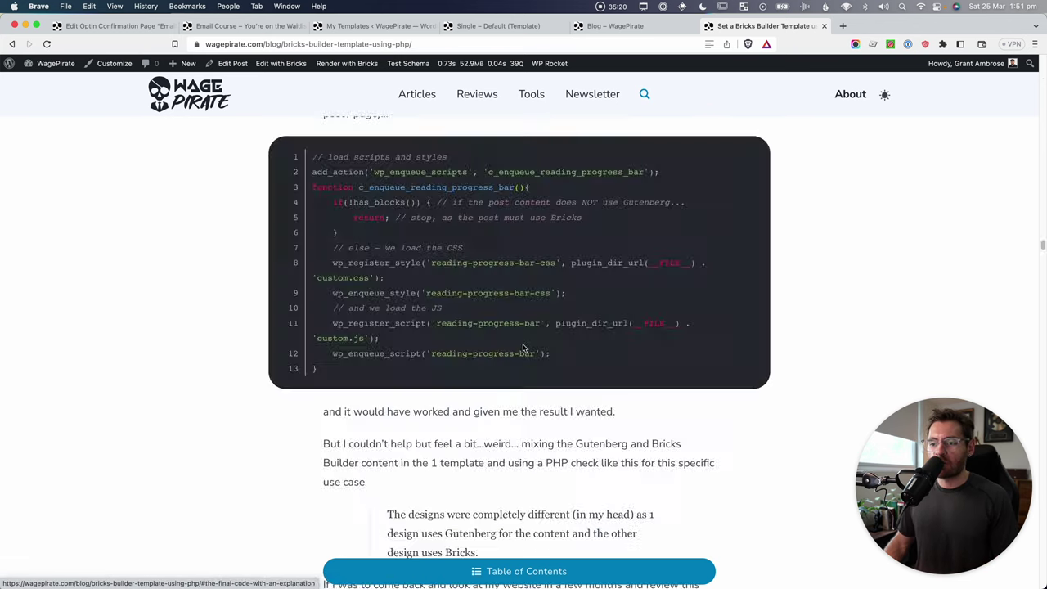
{"action": "scroll", "coordinate": [499, 484], "scroll_direction": "down", "scroll_amount": 5}
{"action": "scroll", "coordinate": [501, 485], "scroll_direction": "down", "scroll_amount": 3}
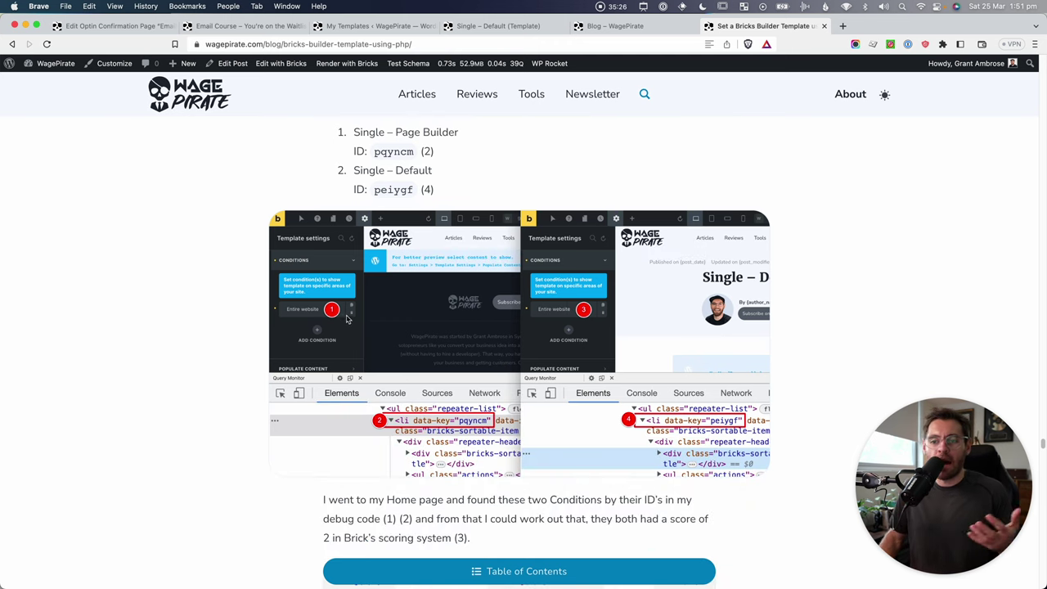
{"action": "scroll", "coordinate": [483, 348], "scroll_direction": "down", "scroll_amount": 2}
{"action": "scroll", "coordinate": [484, 348], "scroll_direction": "down", "scroll_amount": 7}
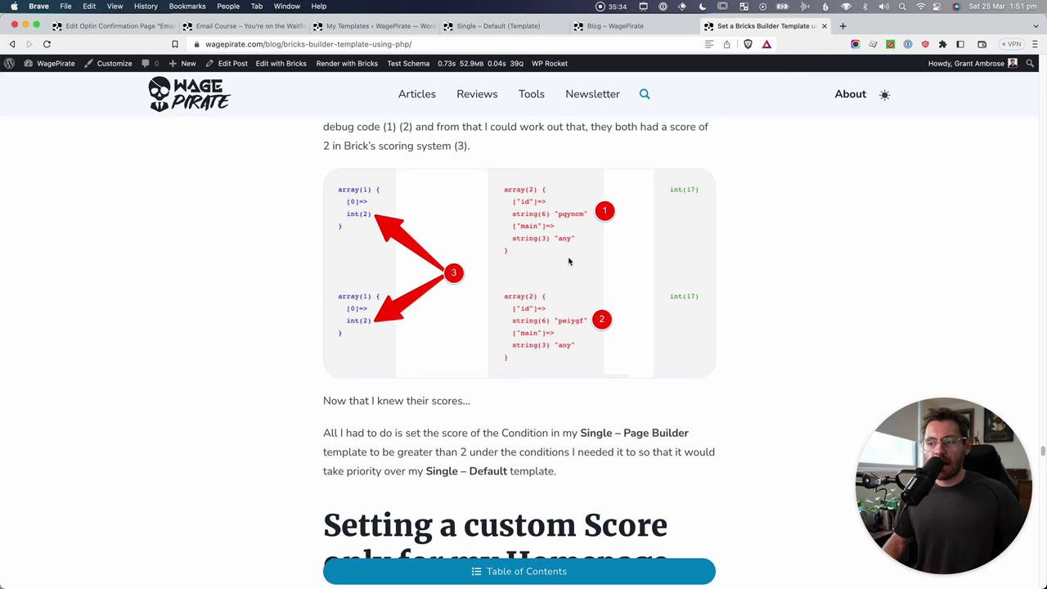
{"action": "scroll", "coordinate": [613, 426], "scroll_direction": "down", "scroll_amount": 2}
{"action": "scroll", "coordinate": [613, 427], "scroll_direction": "down", "scroll_amount": 2}
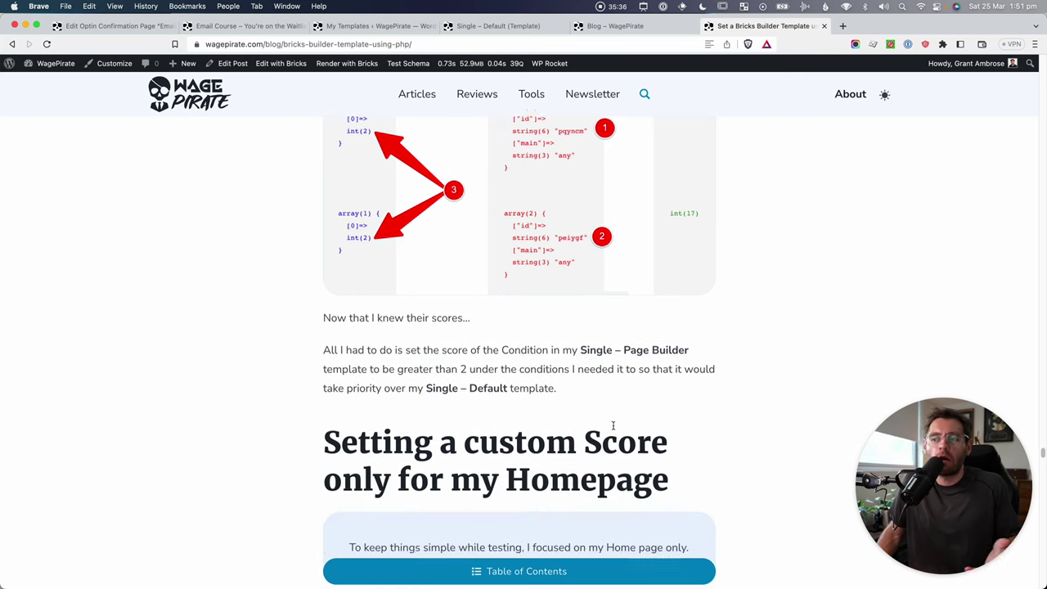
{"action": "scroll", "coordinate": [613, 426], "scroll_direction": "down", "scroll_amount": 2}
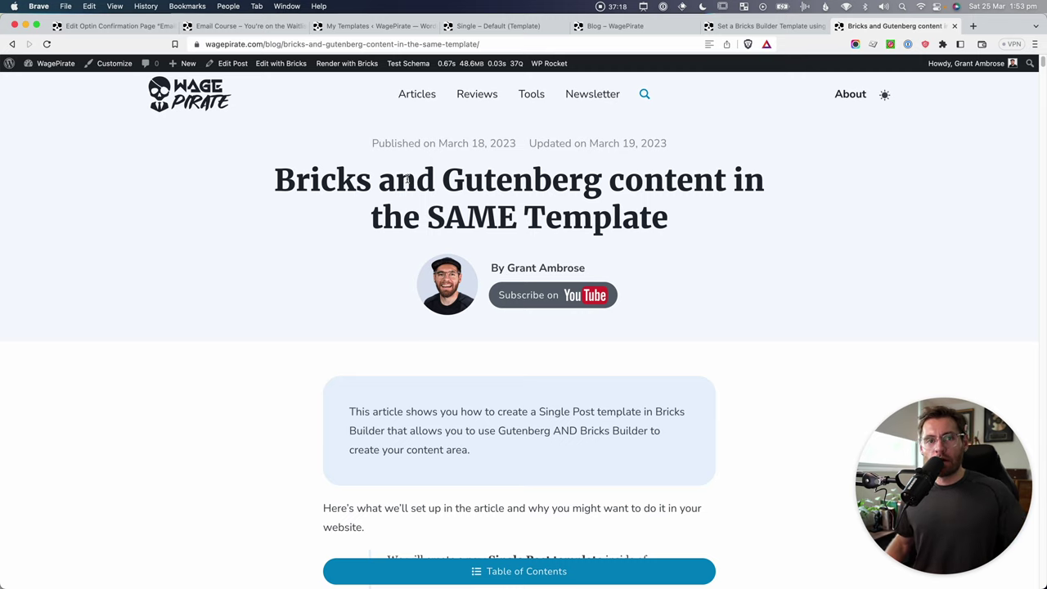
Skim the "Bricks and Gutenberg content in the SAME Template" article from its title through the table of contents to the Home page step.
{"action": "left_click_drag", "start_coordinate": [276, 182], "coordinate": [697, 234]}
{"action": "left_click", "coordinate": [696, 234]}
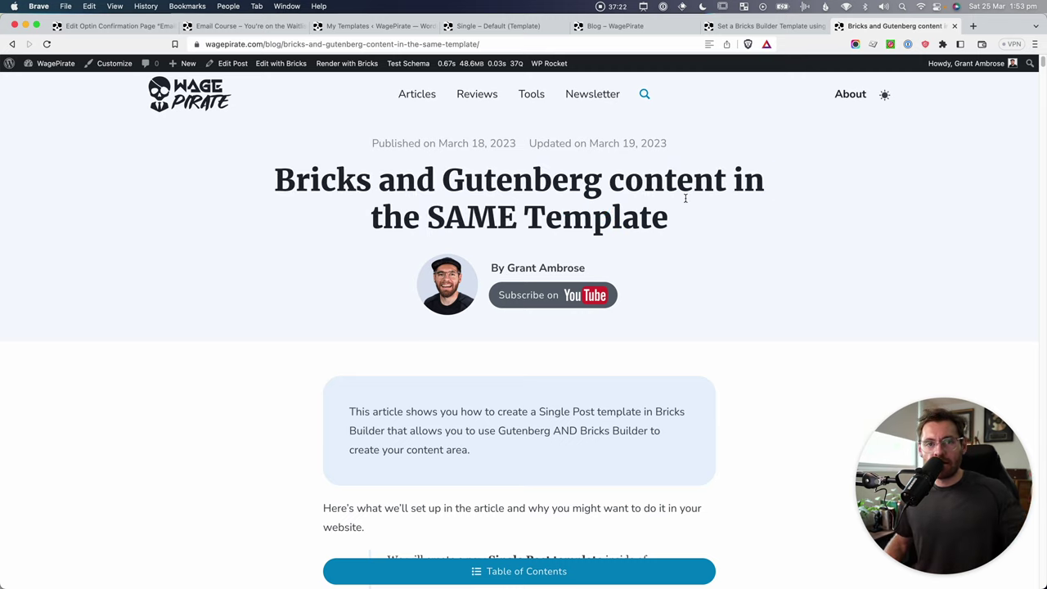
{"action": "scroll", "coordinate": [877, 226], "scroll_direction": "down", "scroll_amount": 10}
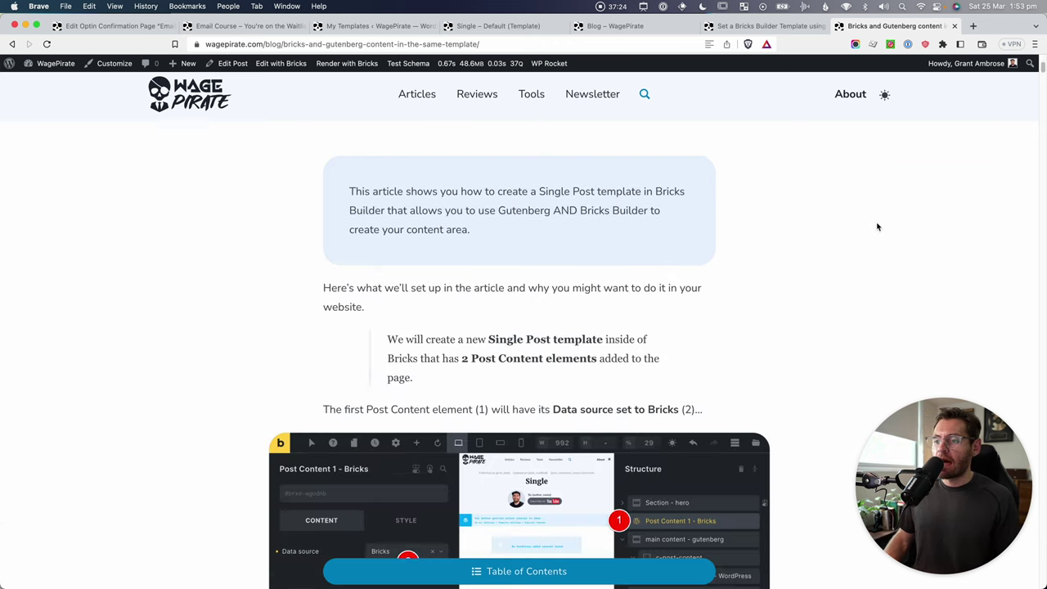
{"action": "scroll", "coordinate": [877, 226], "scroll_direction": "down", "scroll_amount": 8}
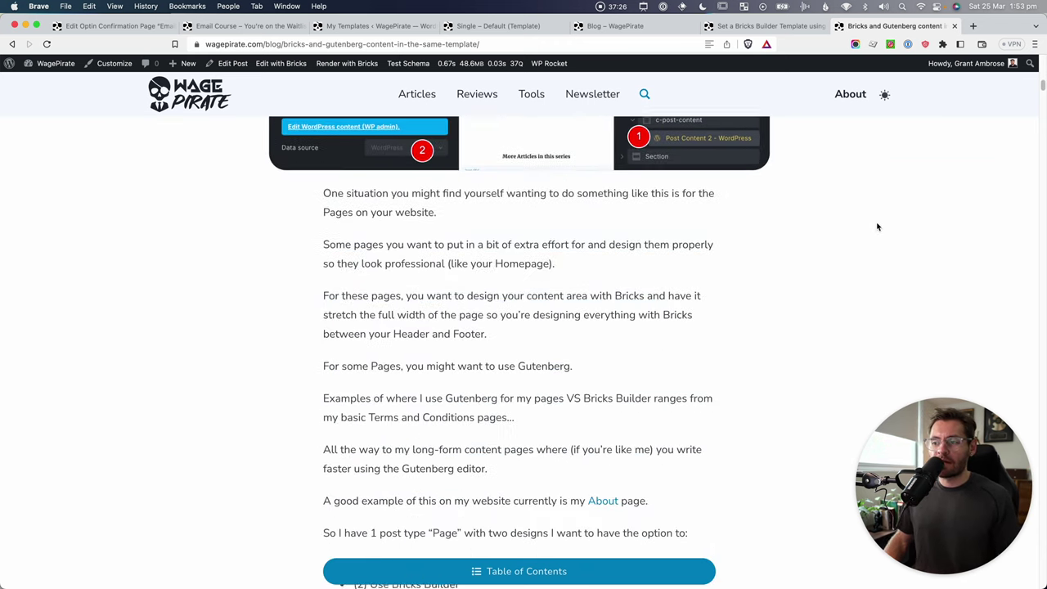
{"action": "scroll", "coordinate": [877, 227], "scroll_direction": "down", "scroll_amount": 1}
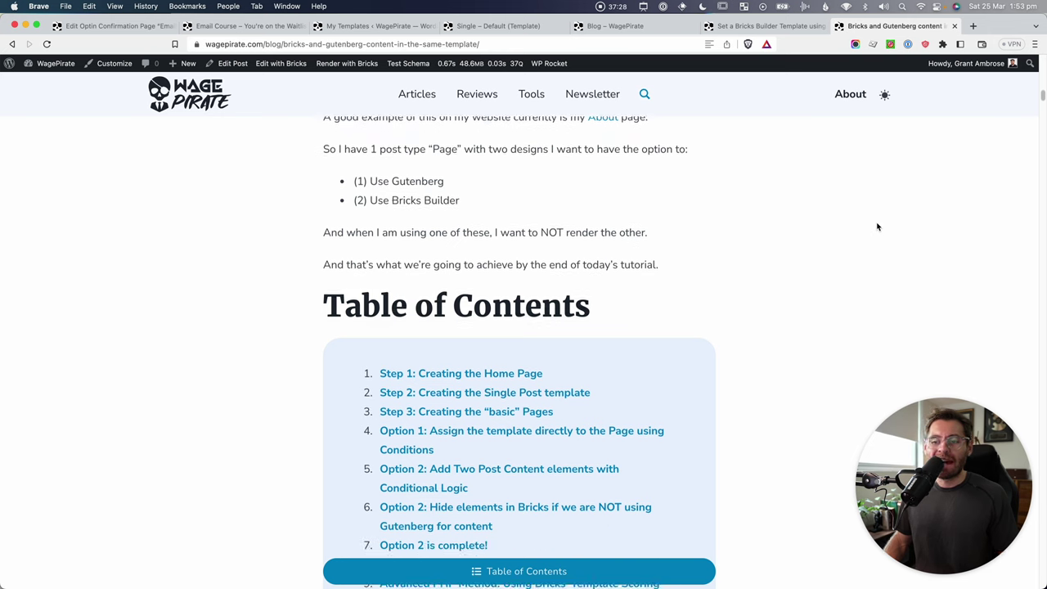
{"action": "scroll", "coordinate": [877, 226], "scroll_direction": "up", "scroll_amount": 1}
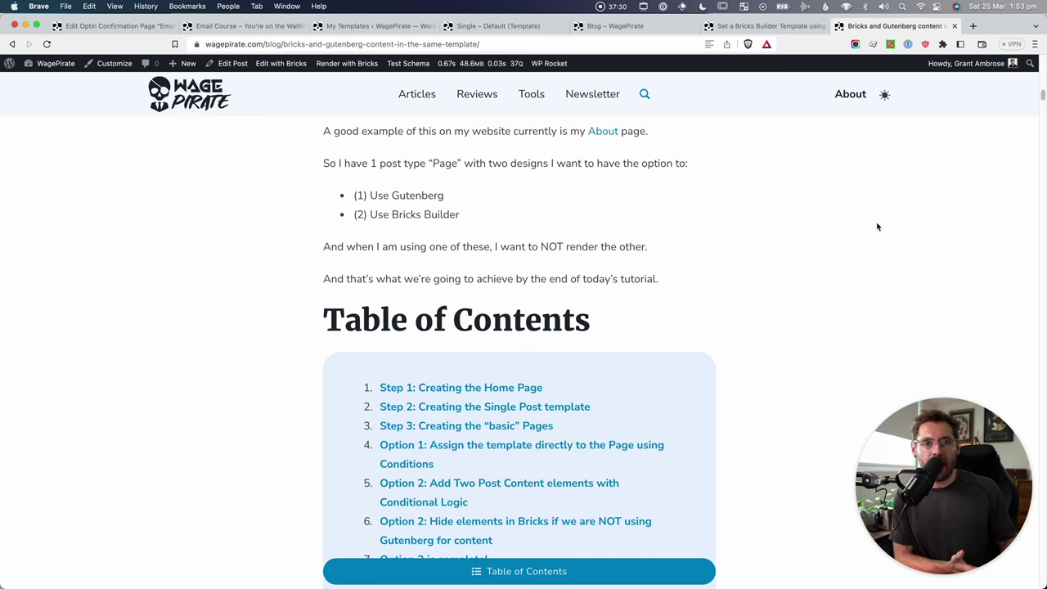
{"action": "scroll", "coordinate": [877, 227], "scroll_direction": "down", "scroll_amount": 10}
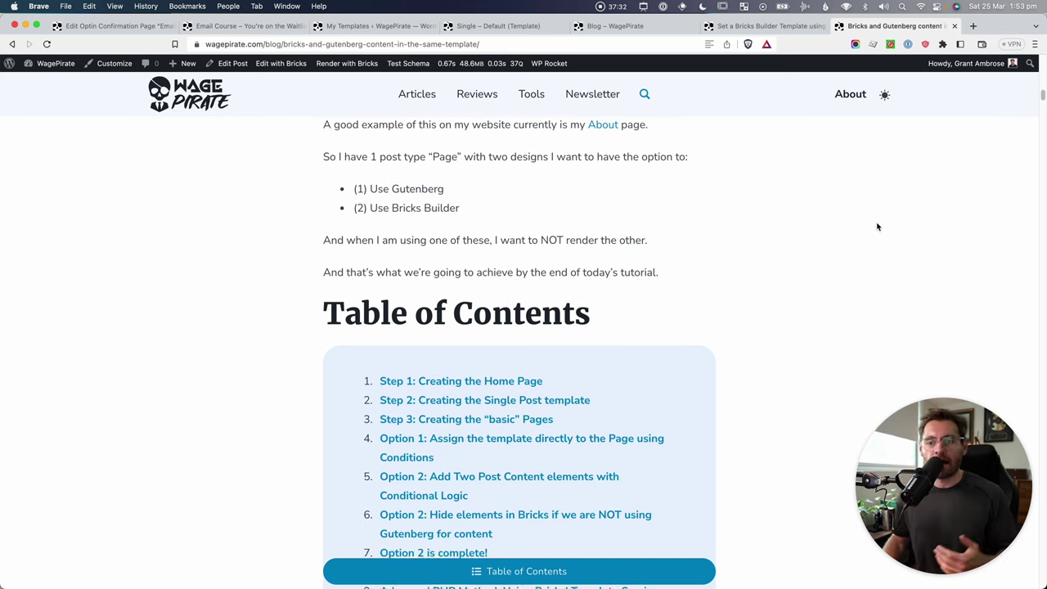
{"action": "scroll", "coordinate": [877, 227], "scroll_direction": "down", "scroll_amount": 6}
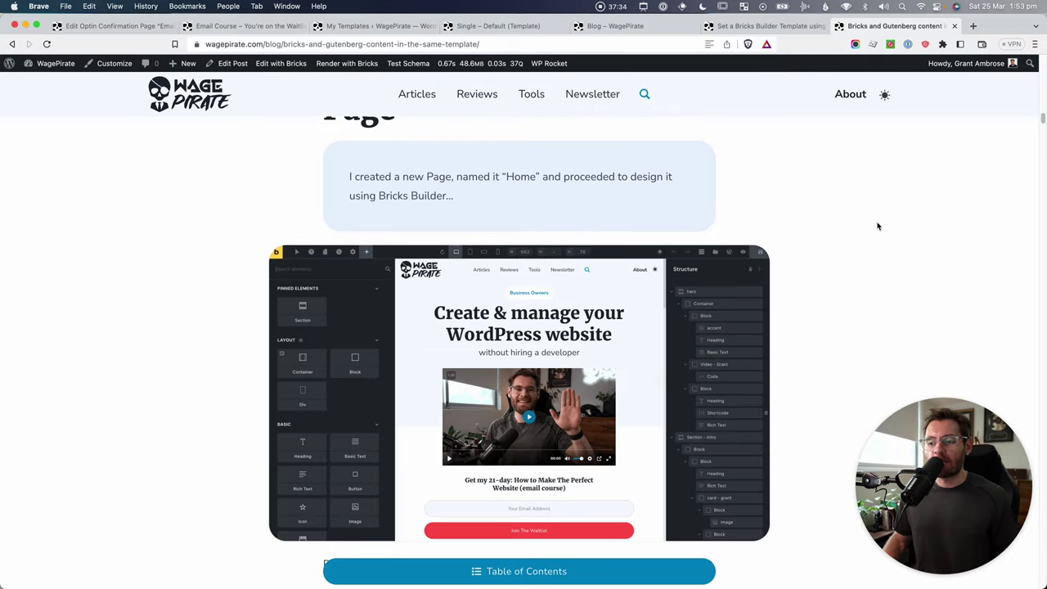
{"action": "scroll", "coordinate": [877, 227], "scroll_direction": "up", "scroll_amount": 1}
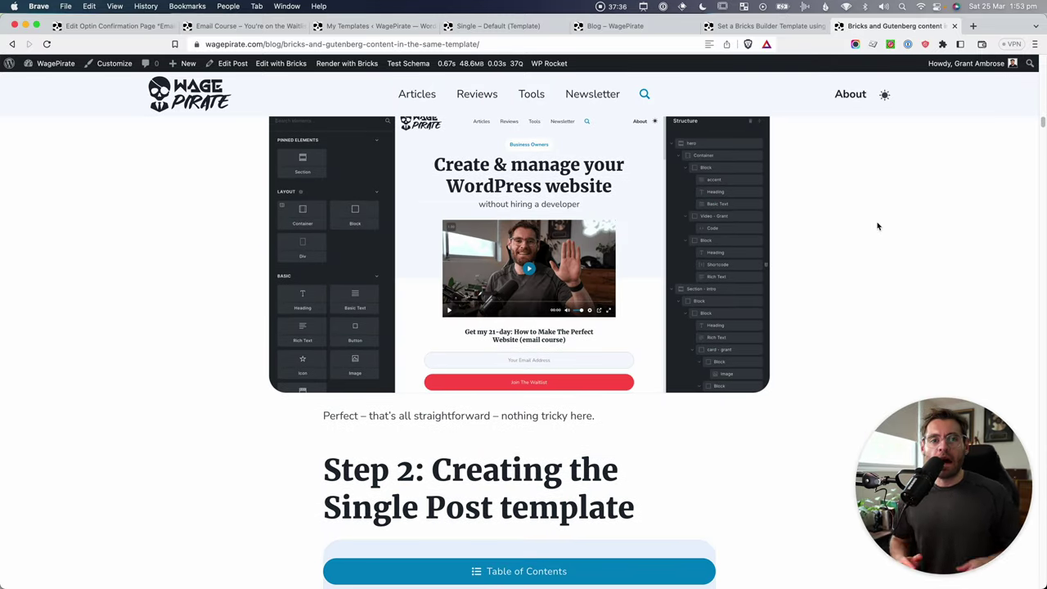